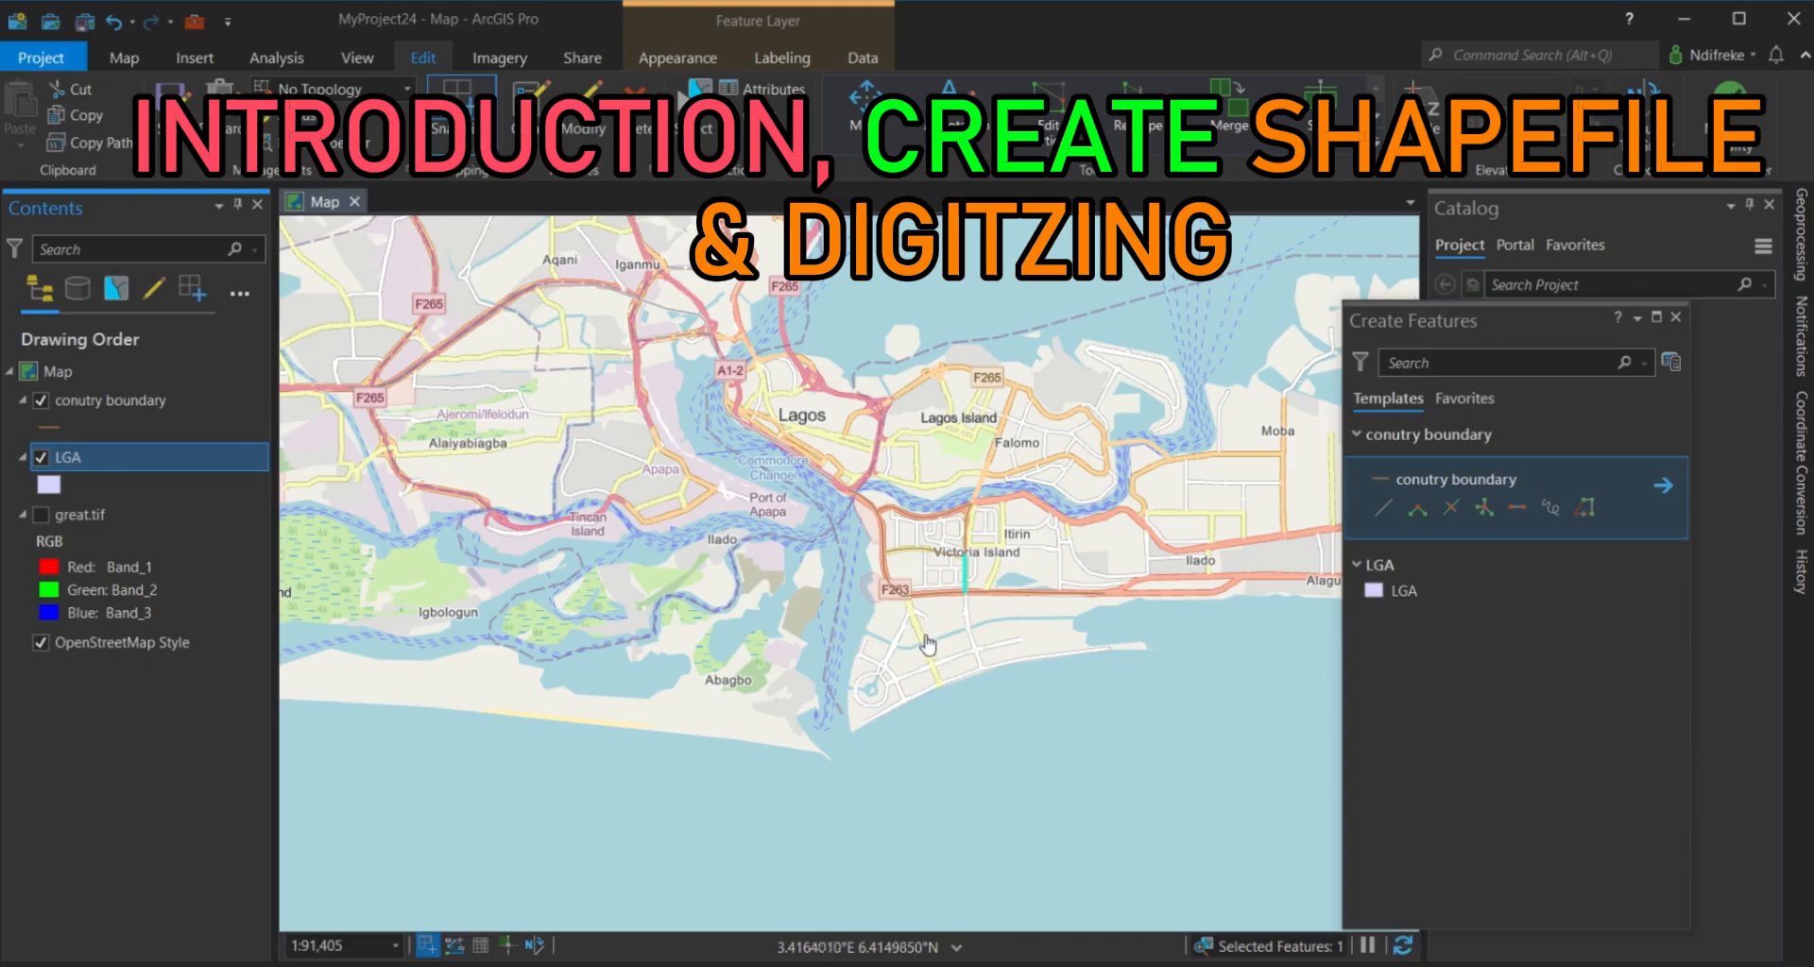
Sketch a straight line in the conutry boundary layer from the main road northeast of Victoria Island southward to Itirin.
scroll(918, 567, "down", 2)
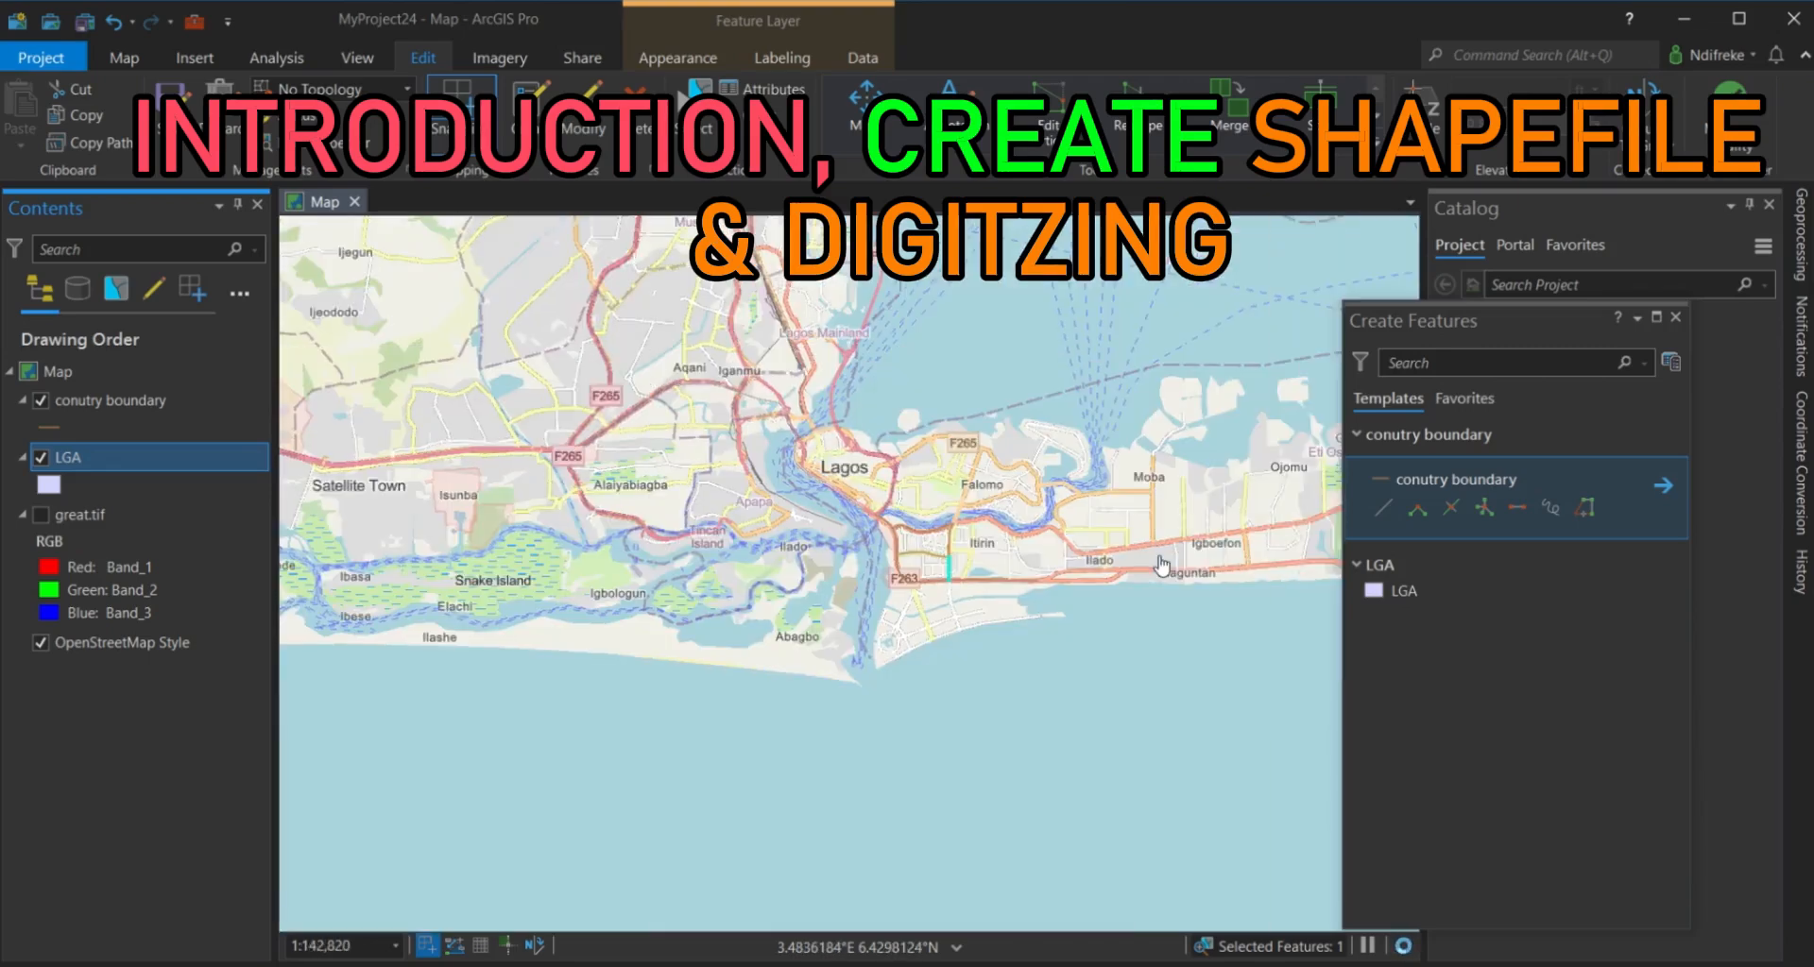
scroll(1136, 565, "up", 4)
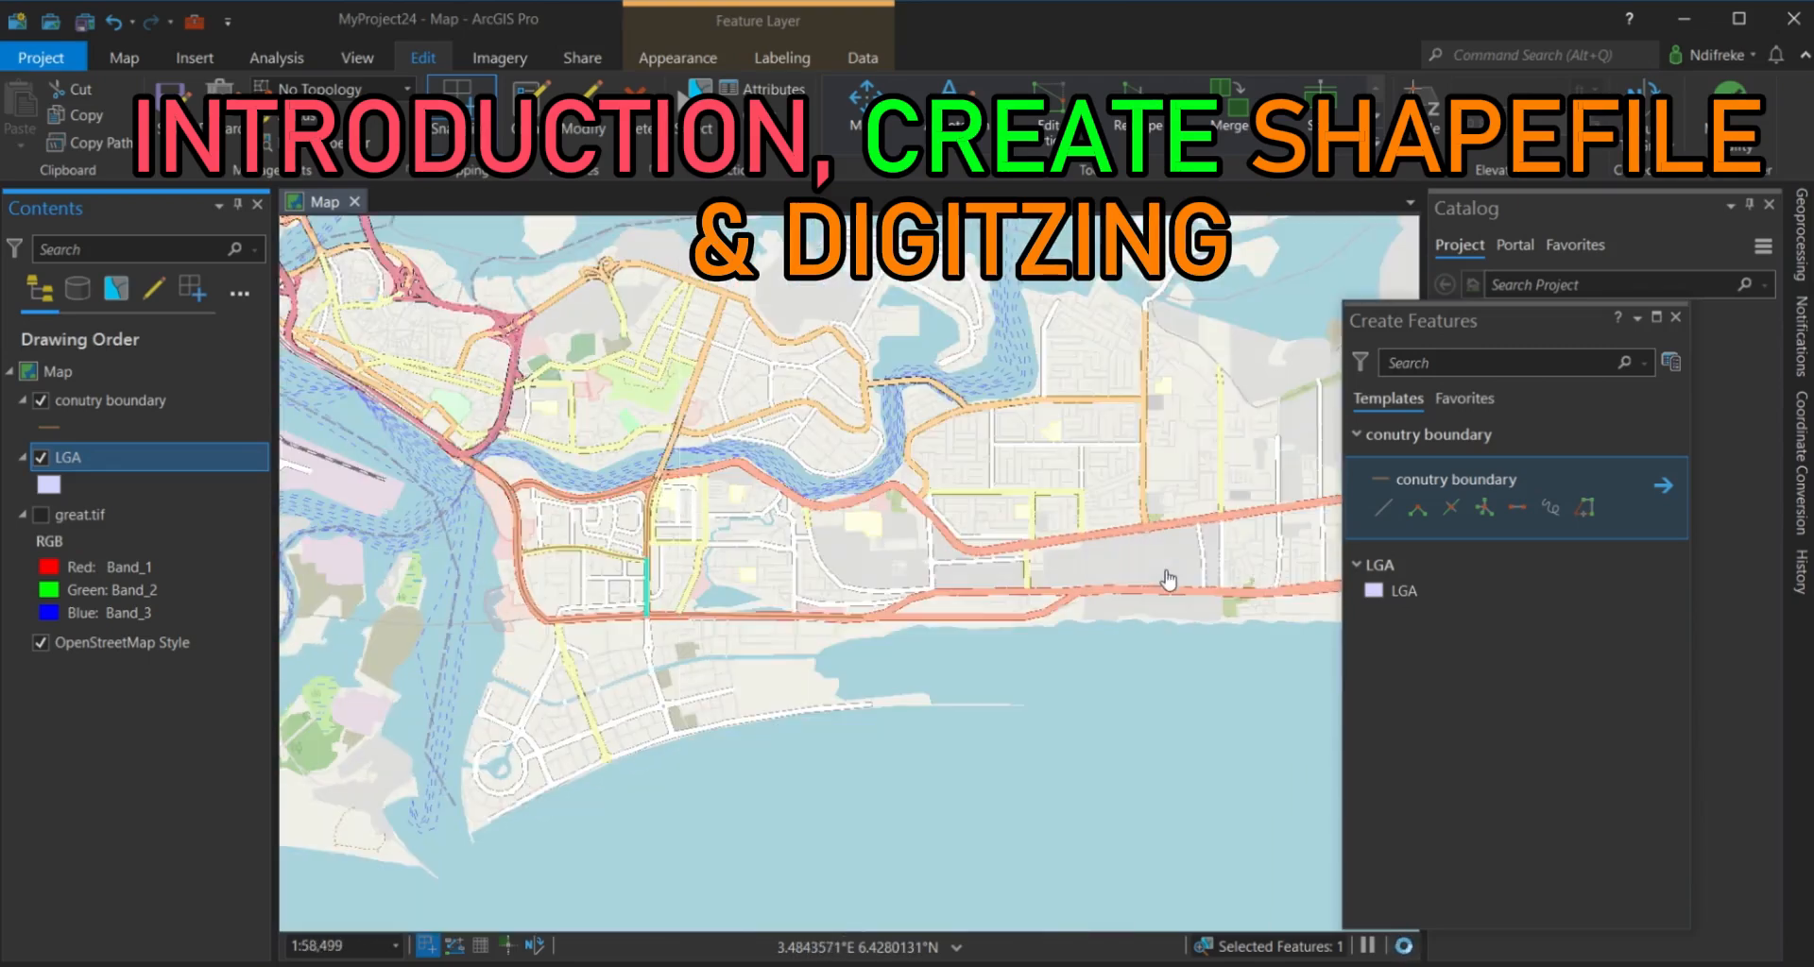
scroll(1169, 580, "up", 2)
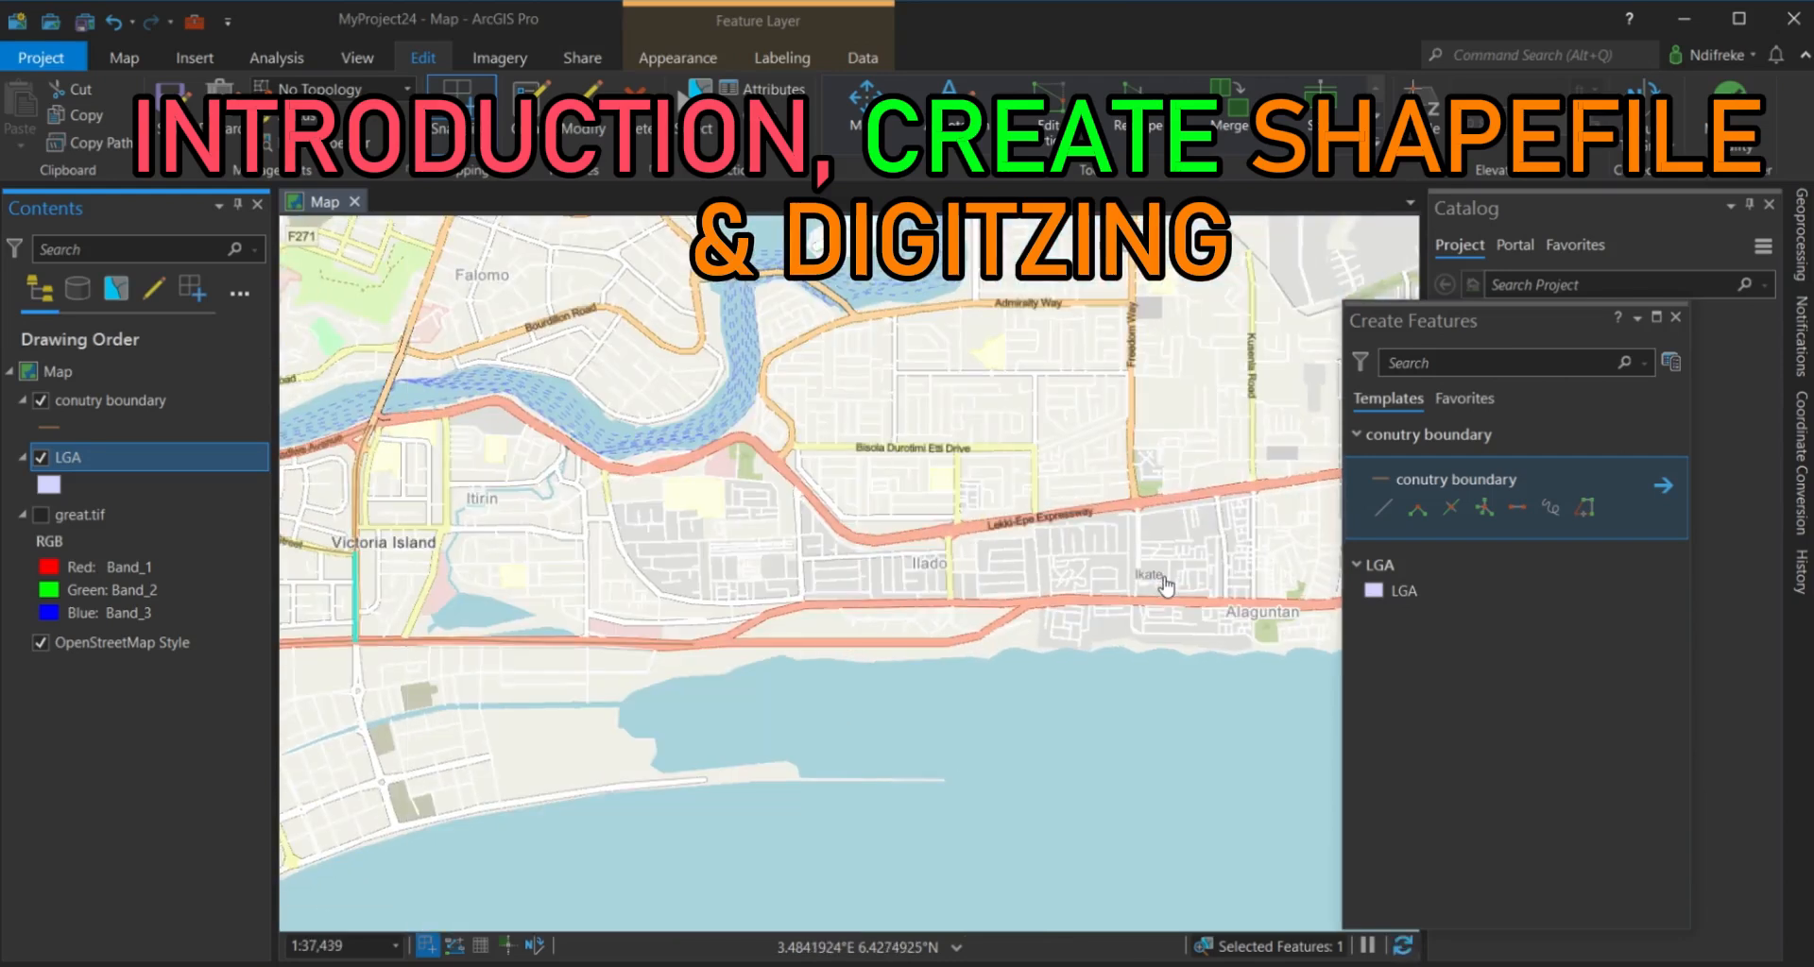
left_click(1384, 508)
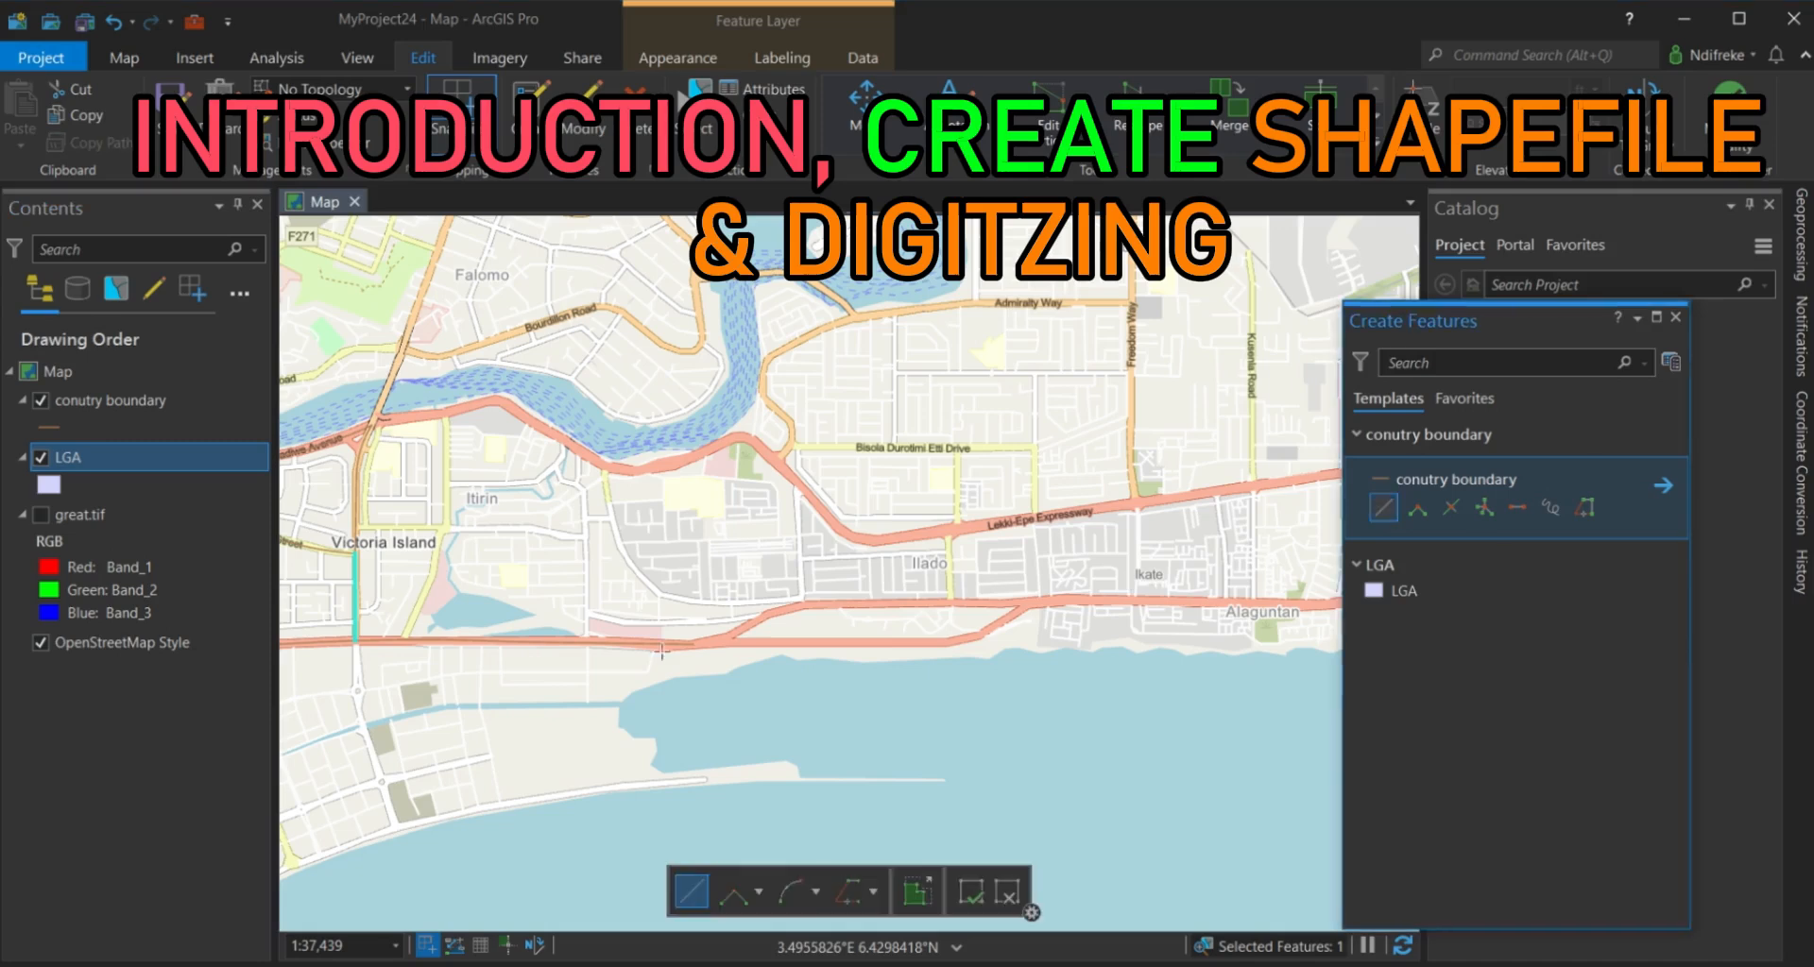
left_click(444, 417)
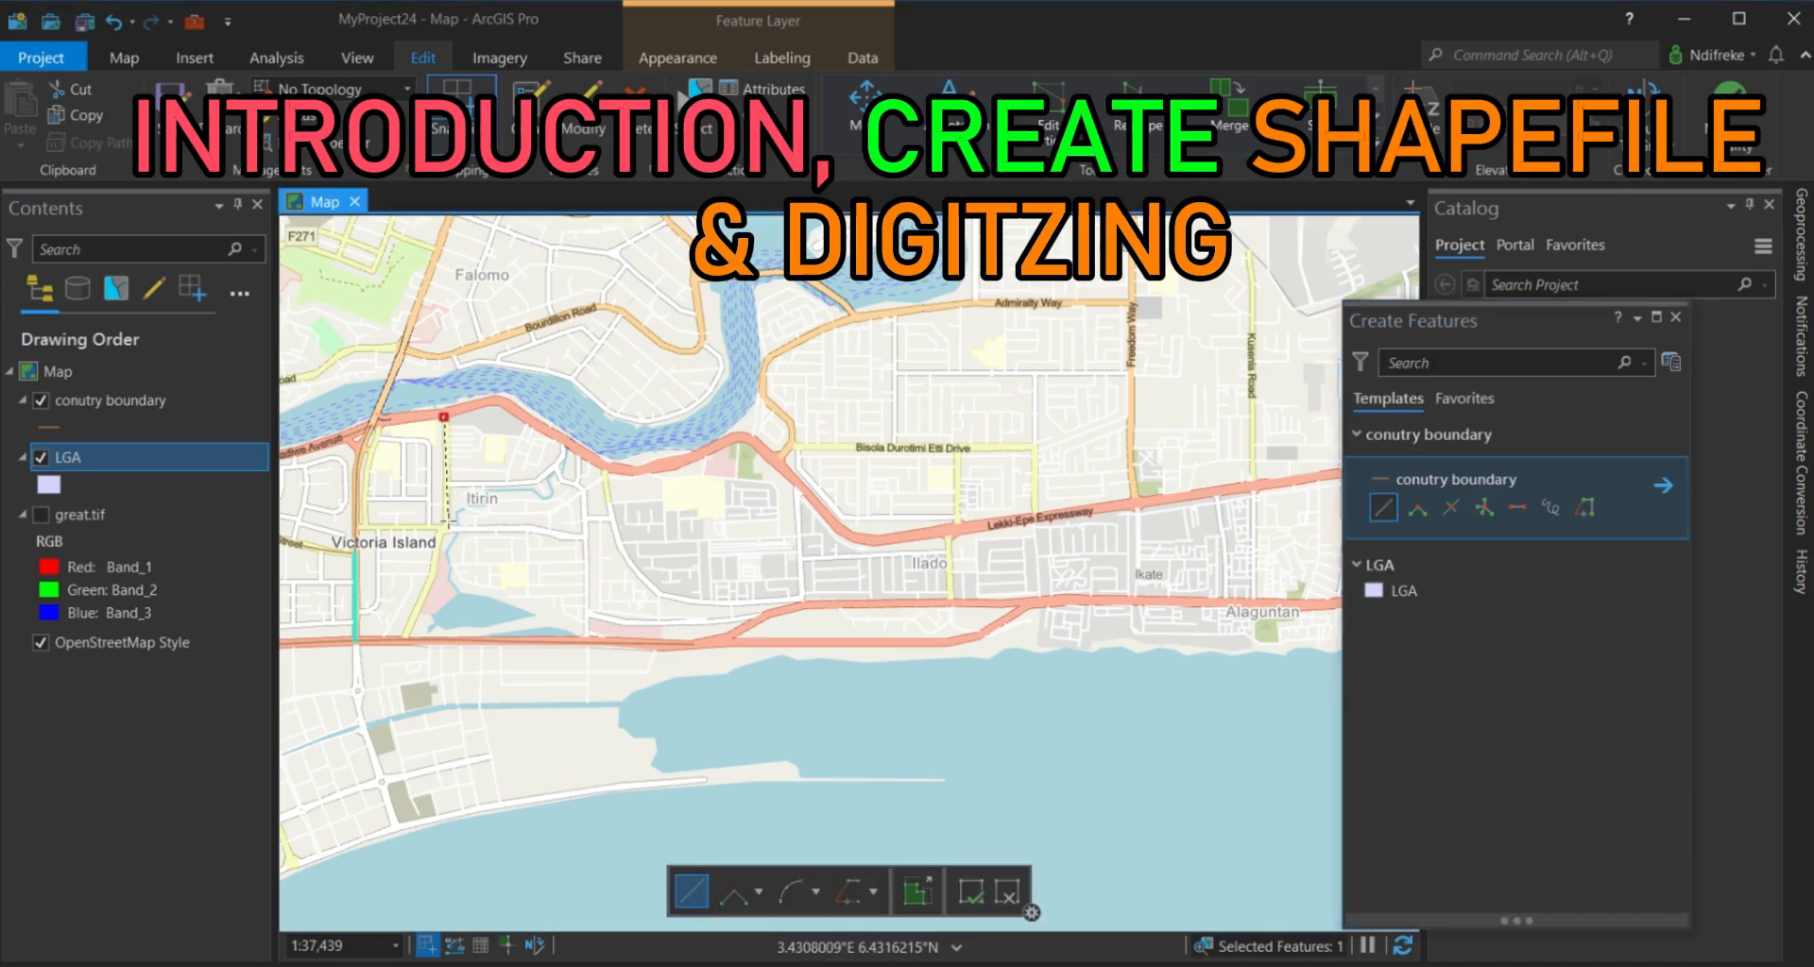
left_click(446, 522)
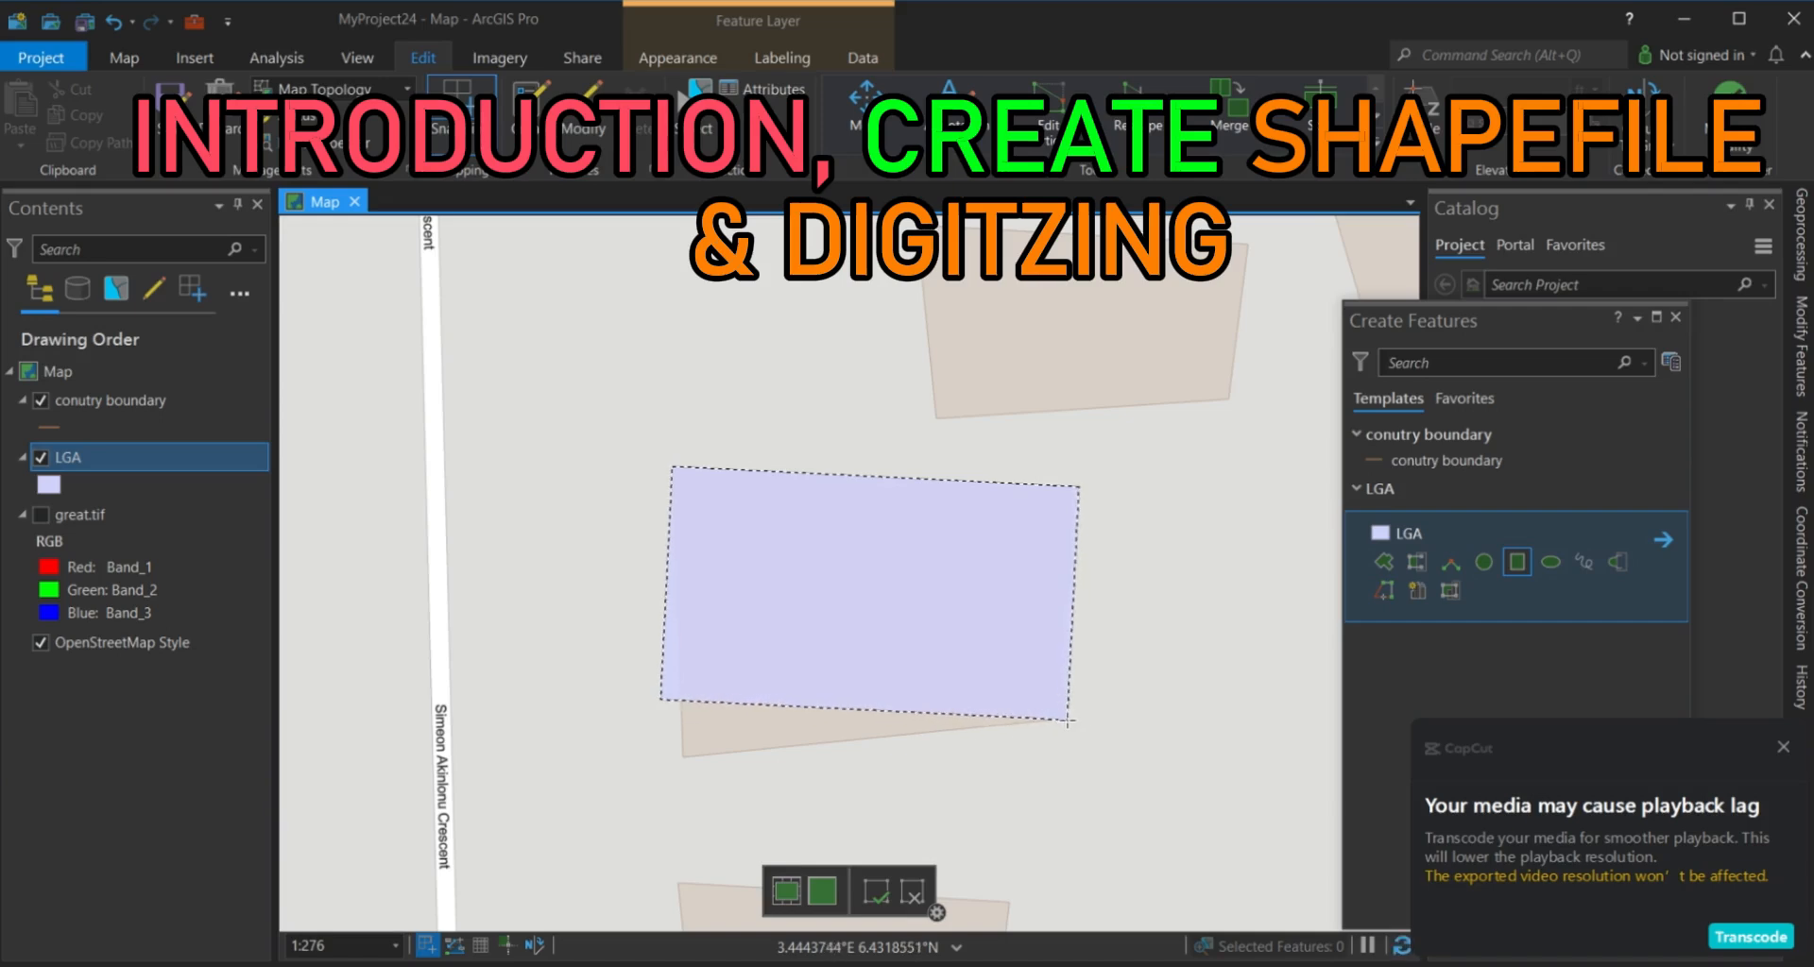
Complete the LGA rectangle over the building east of Simeon Akinlonu Crescent.
left_click(1067, 721)
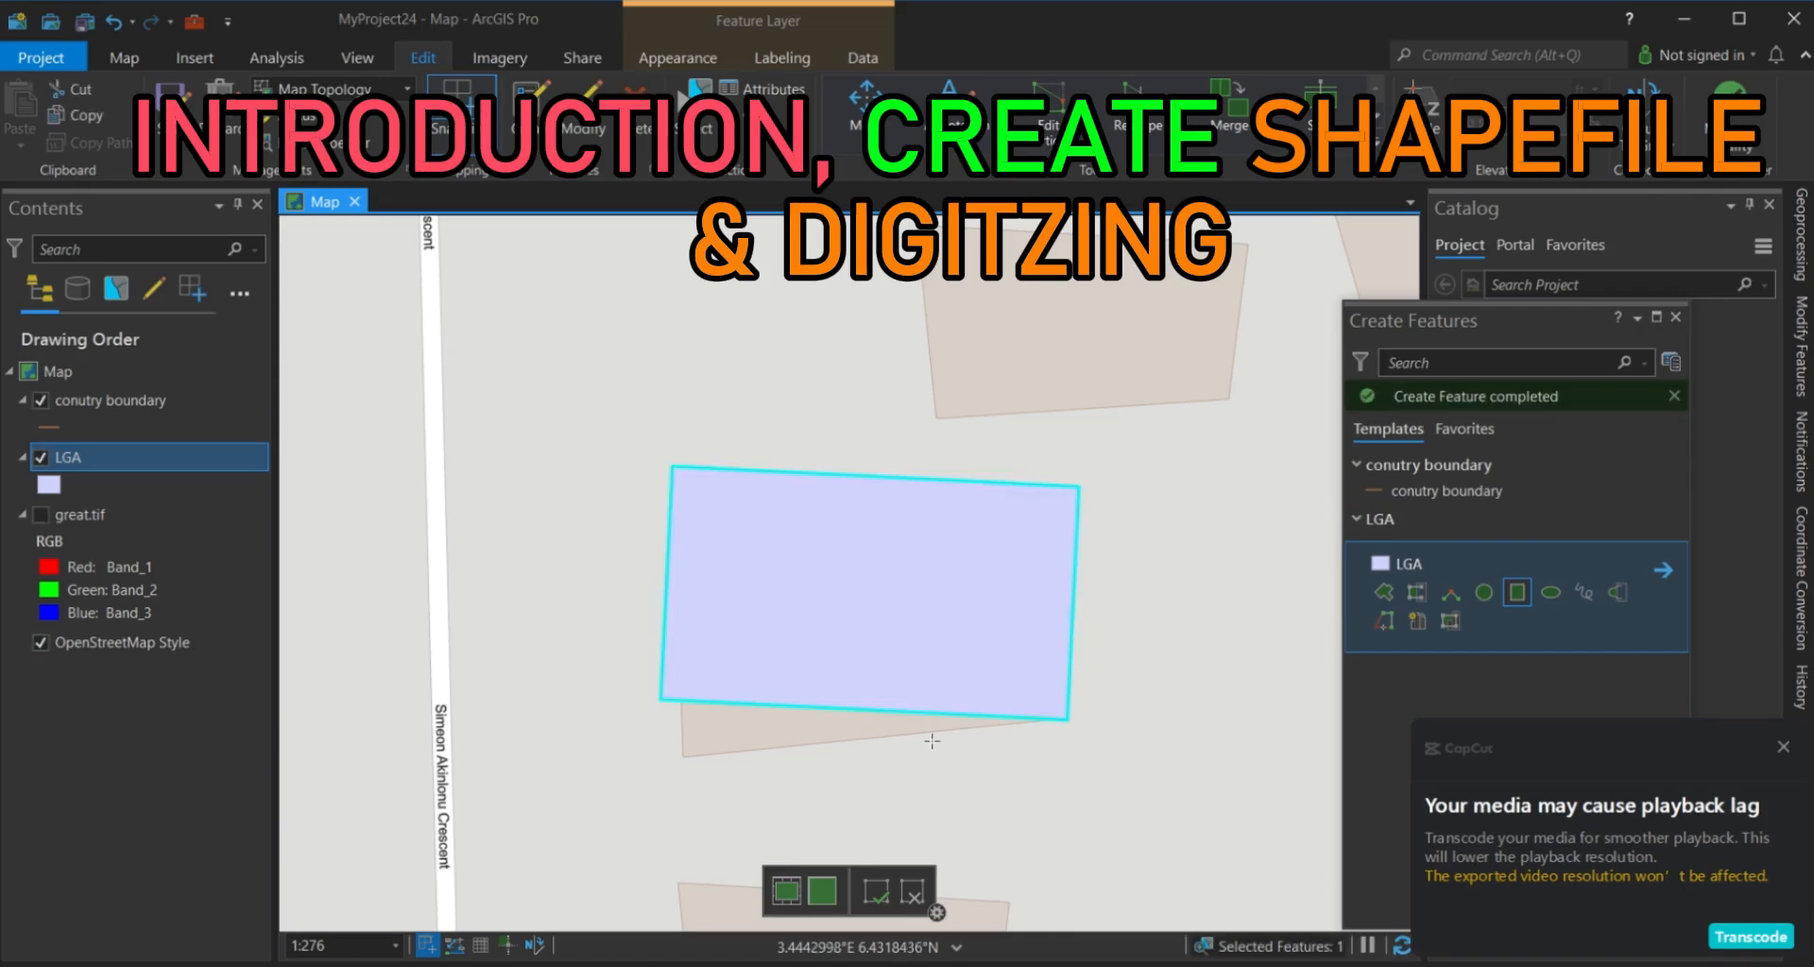
Delete the selected polygon with FID 14 from the LGA attribute table and close the table.
right_click(83, 456)
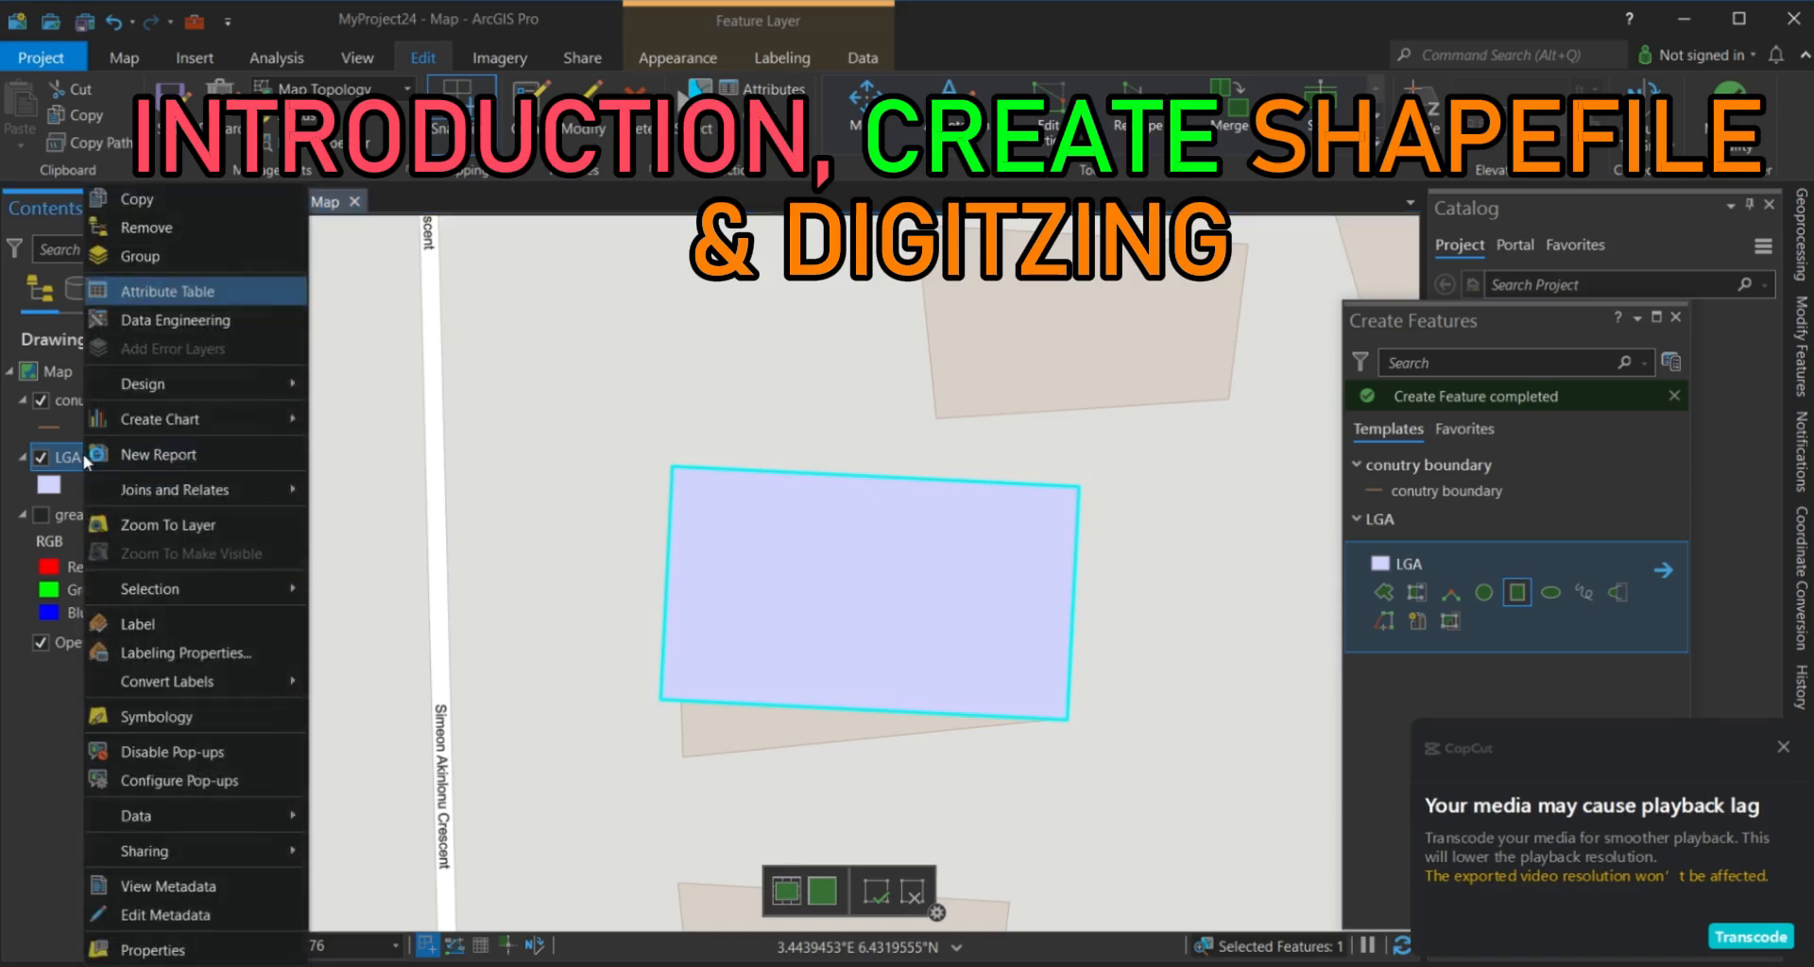
left_click(157, 291)
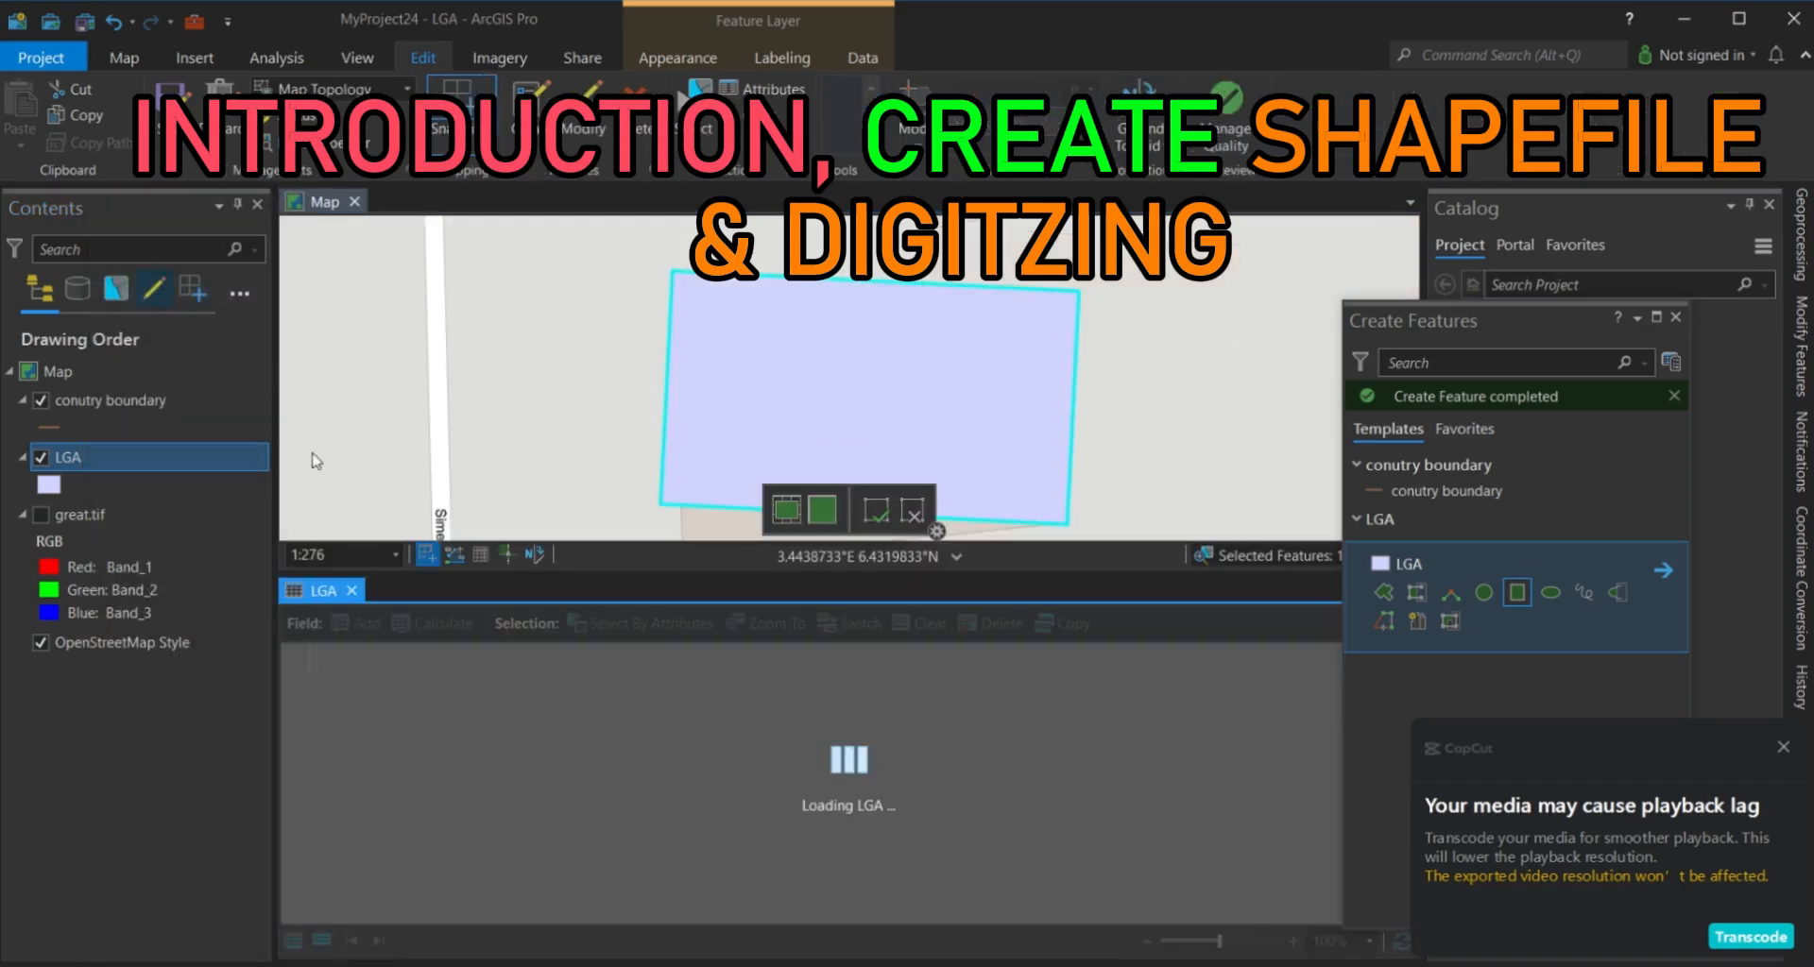
scroll(390, 766, "down", 3)
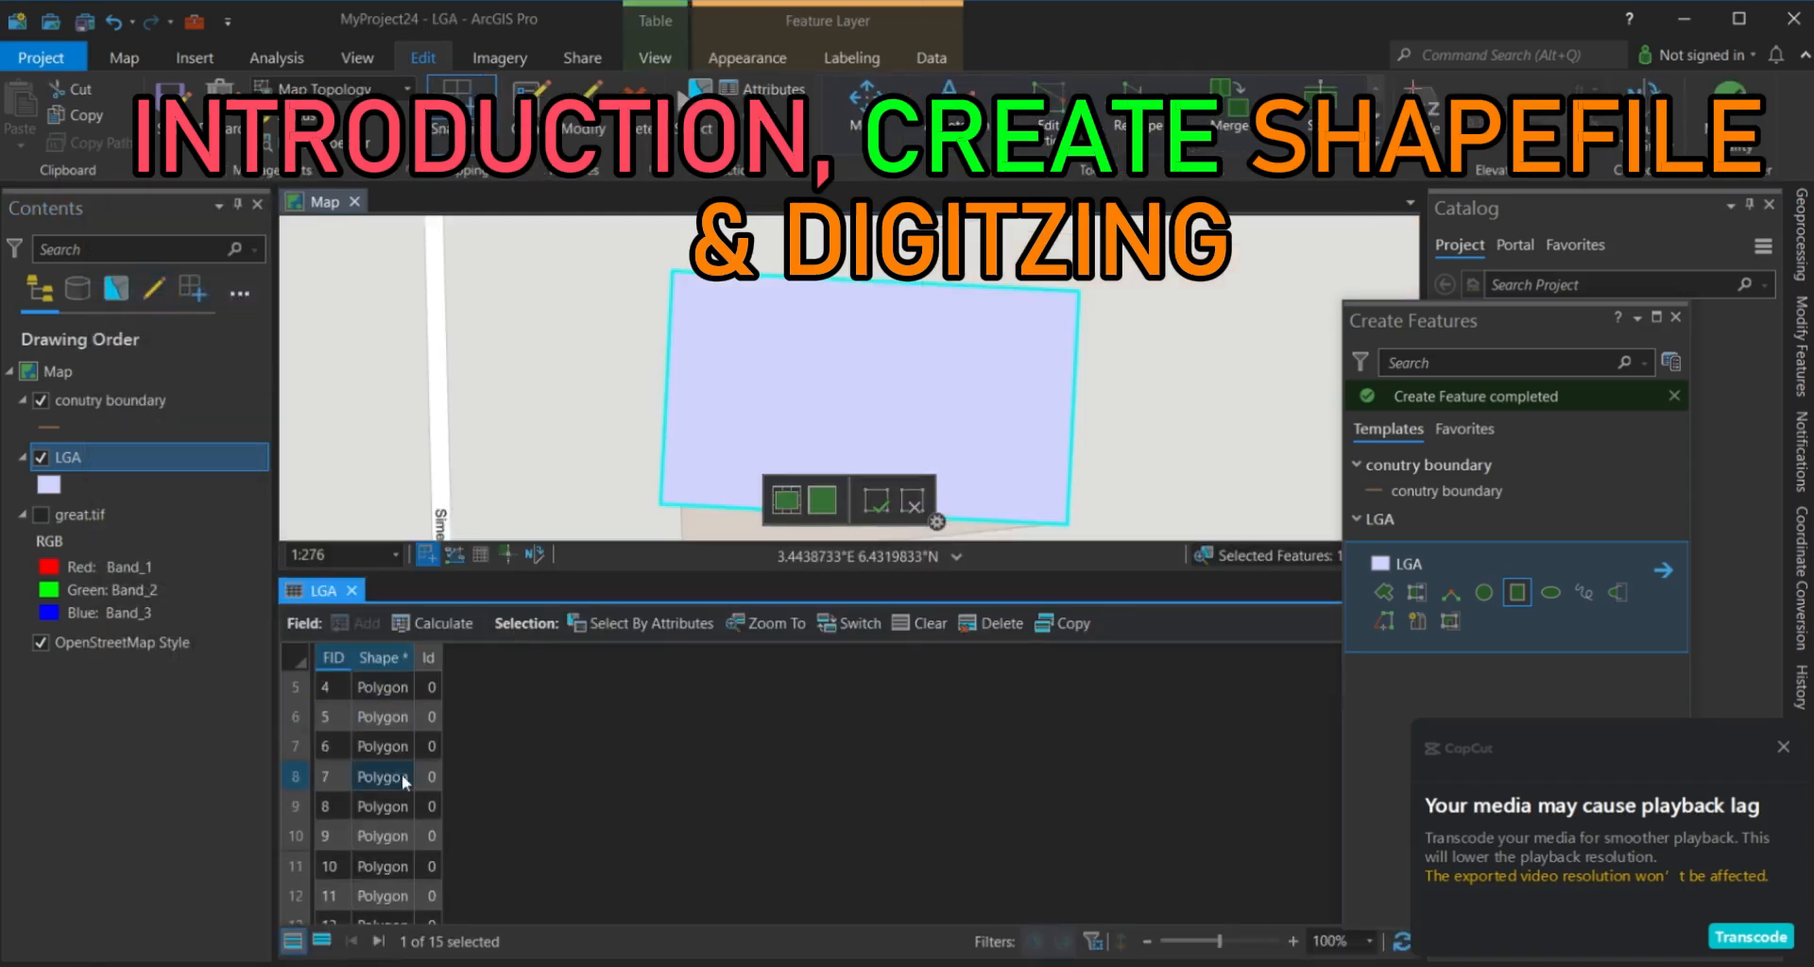
scroll(404, 780, "down", 2)
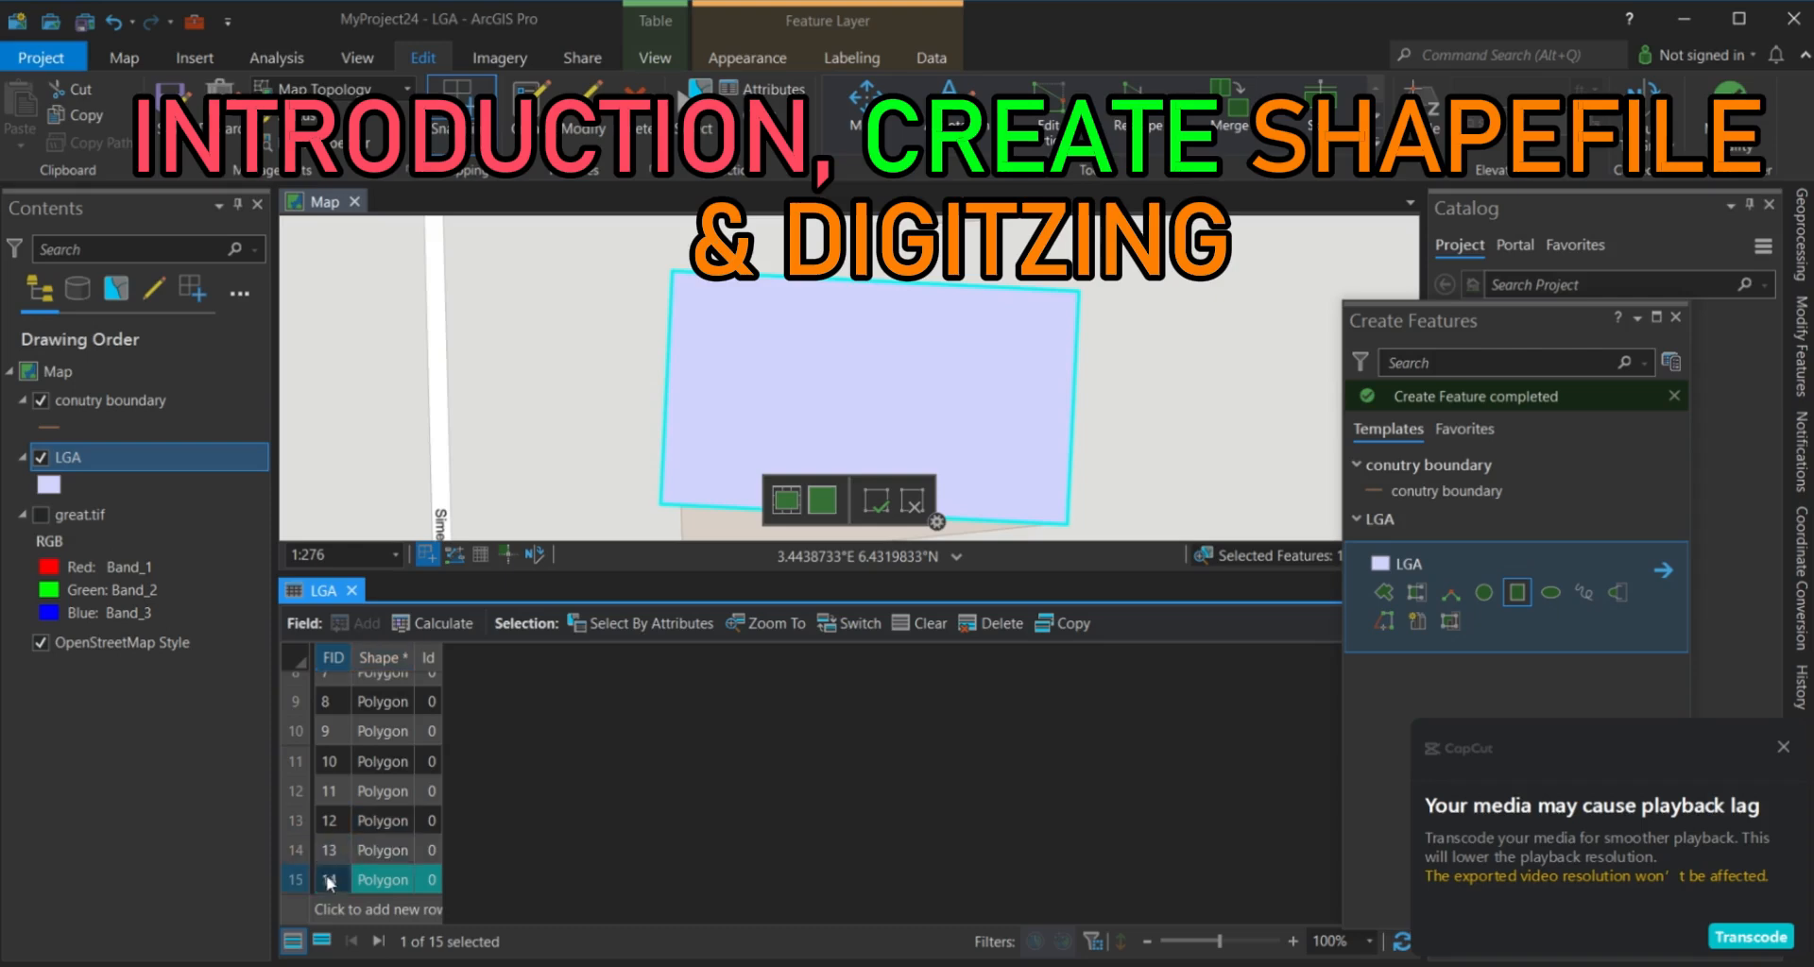
left_click(980, 621)
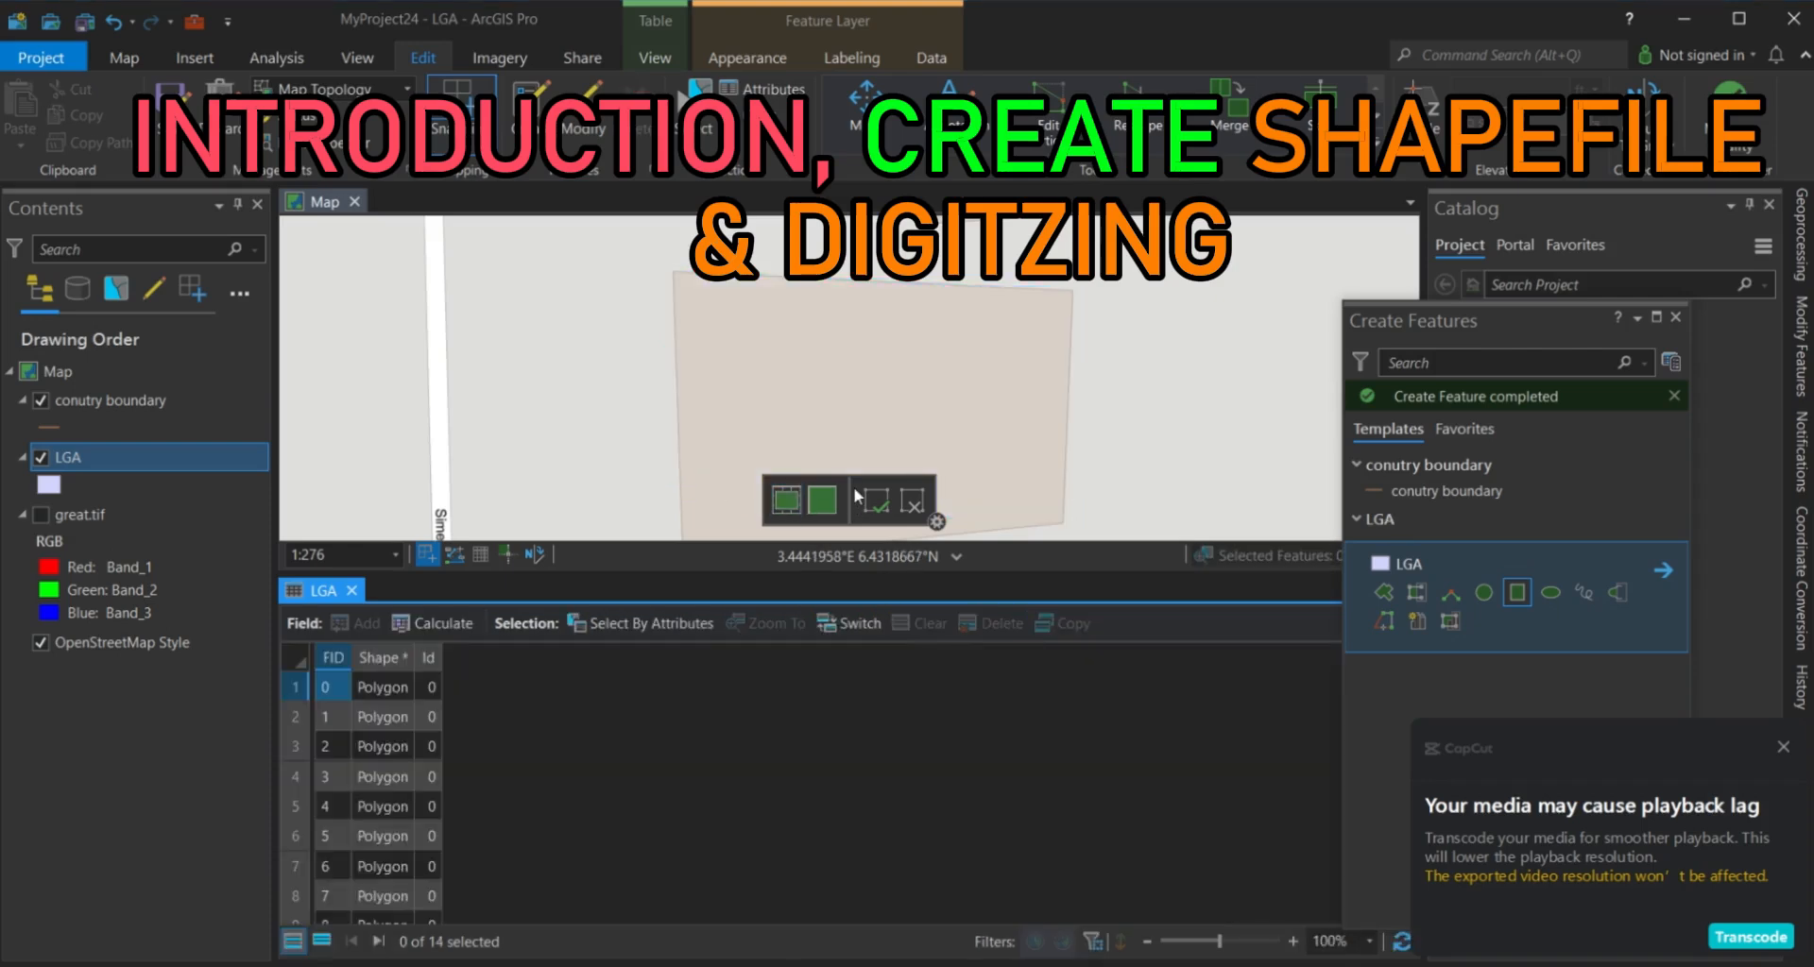
scroll(850, 444, "down", 3)
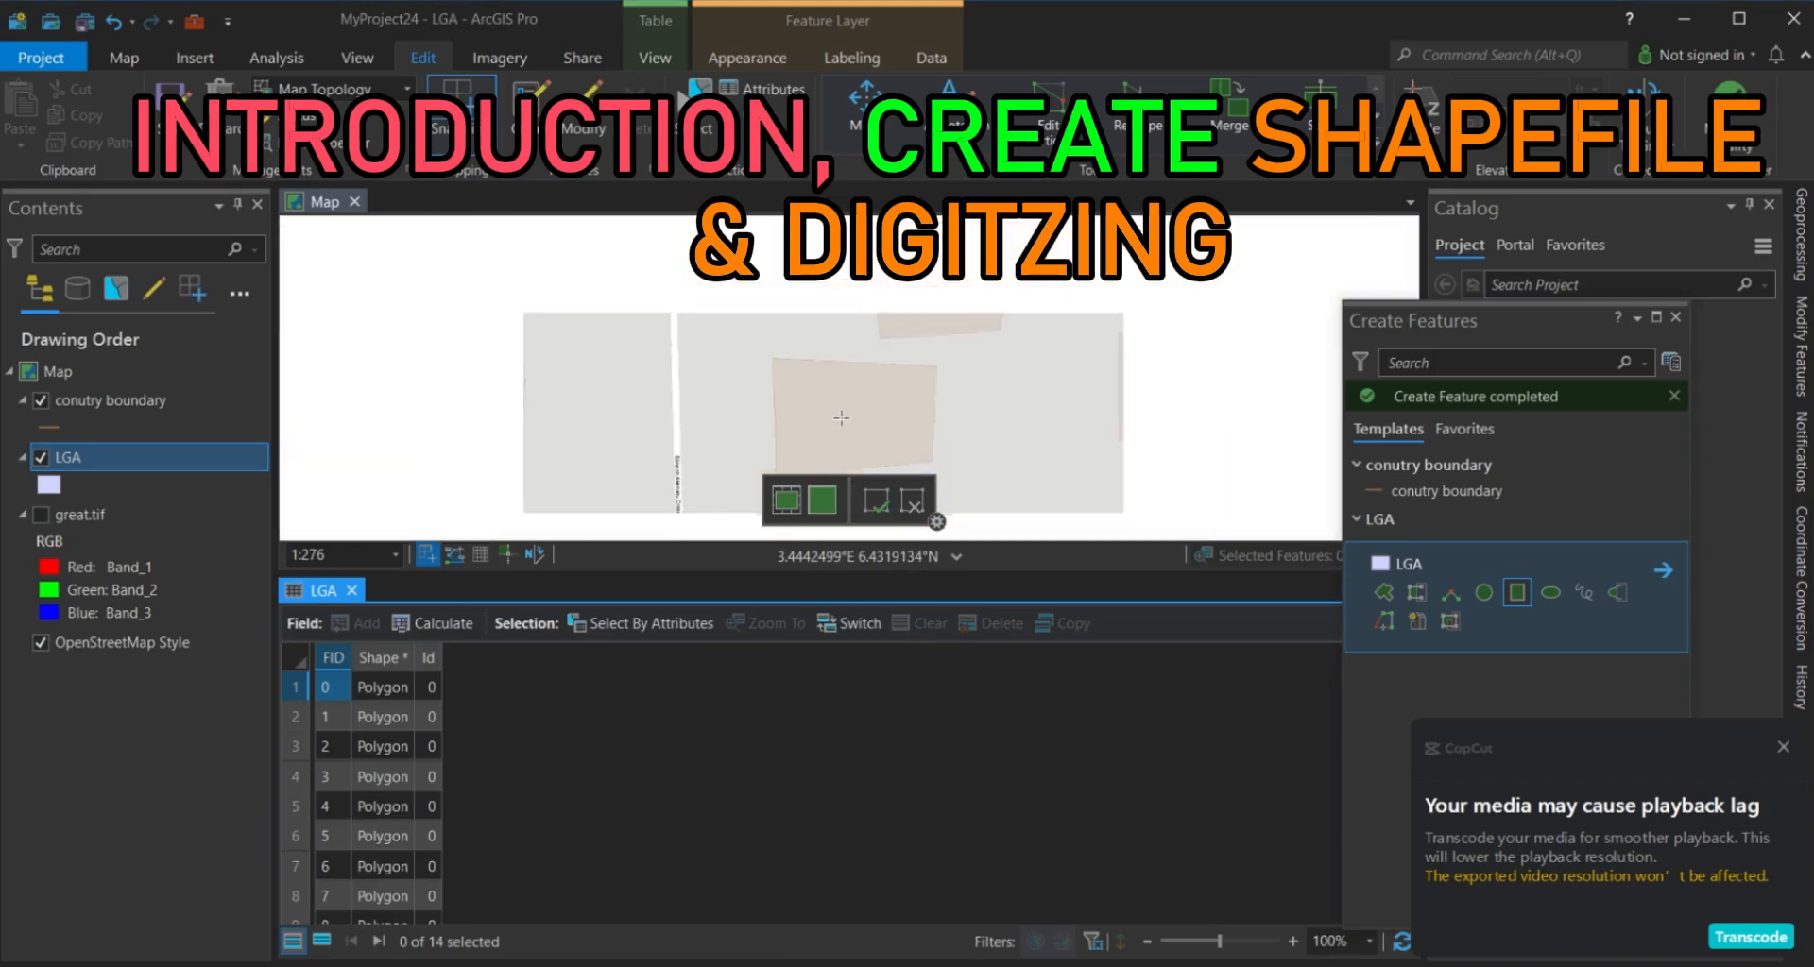
scroll(931, 379, "down", 2)
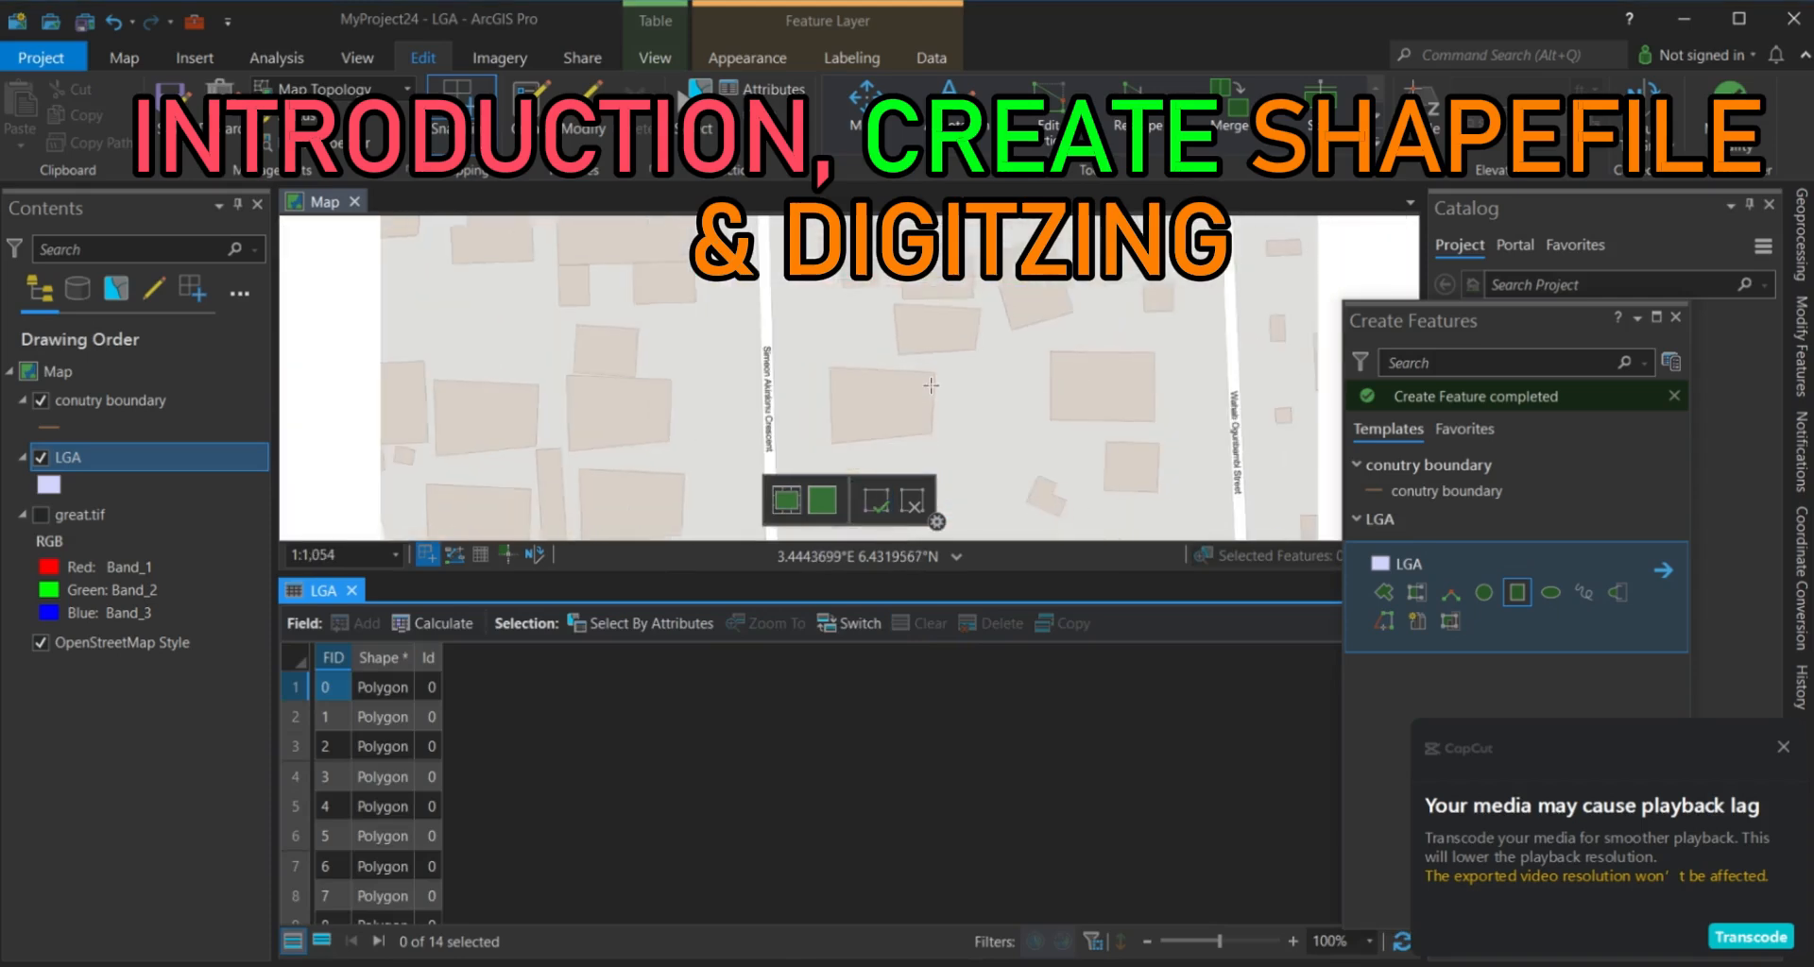
left_click(351, 591)
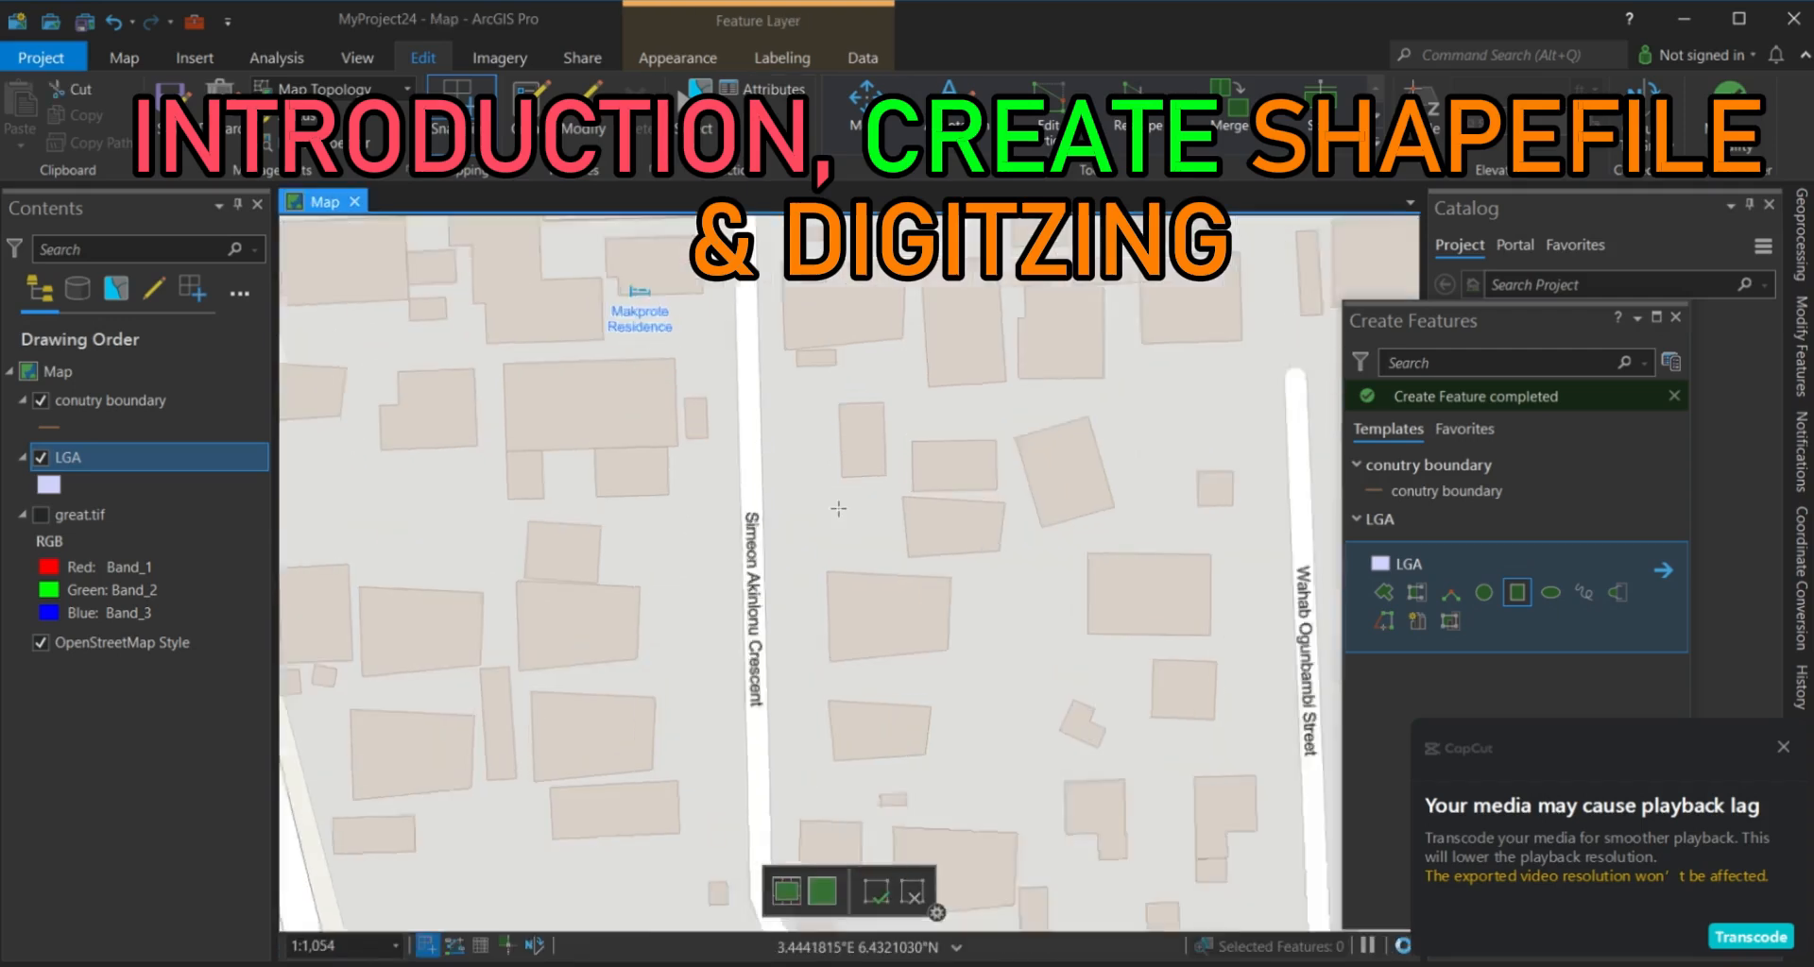
Digitize the large building west of Wahab Ogunbambi Street as a rectangle polygon in the LGA layer.
scroll(799, 498, "up", 2)
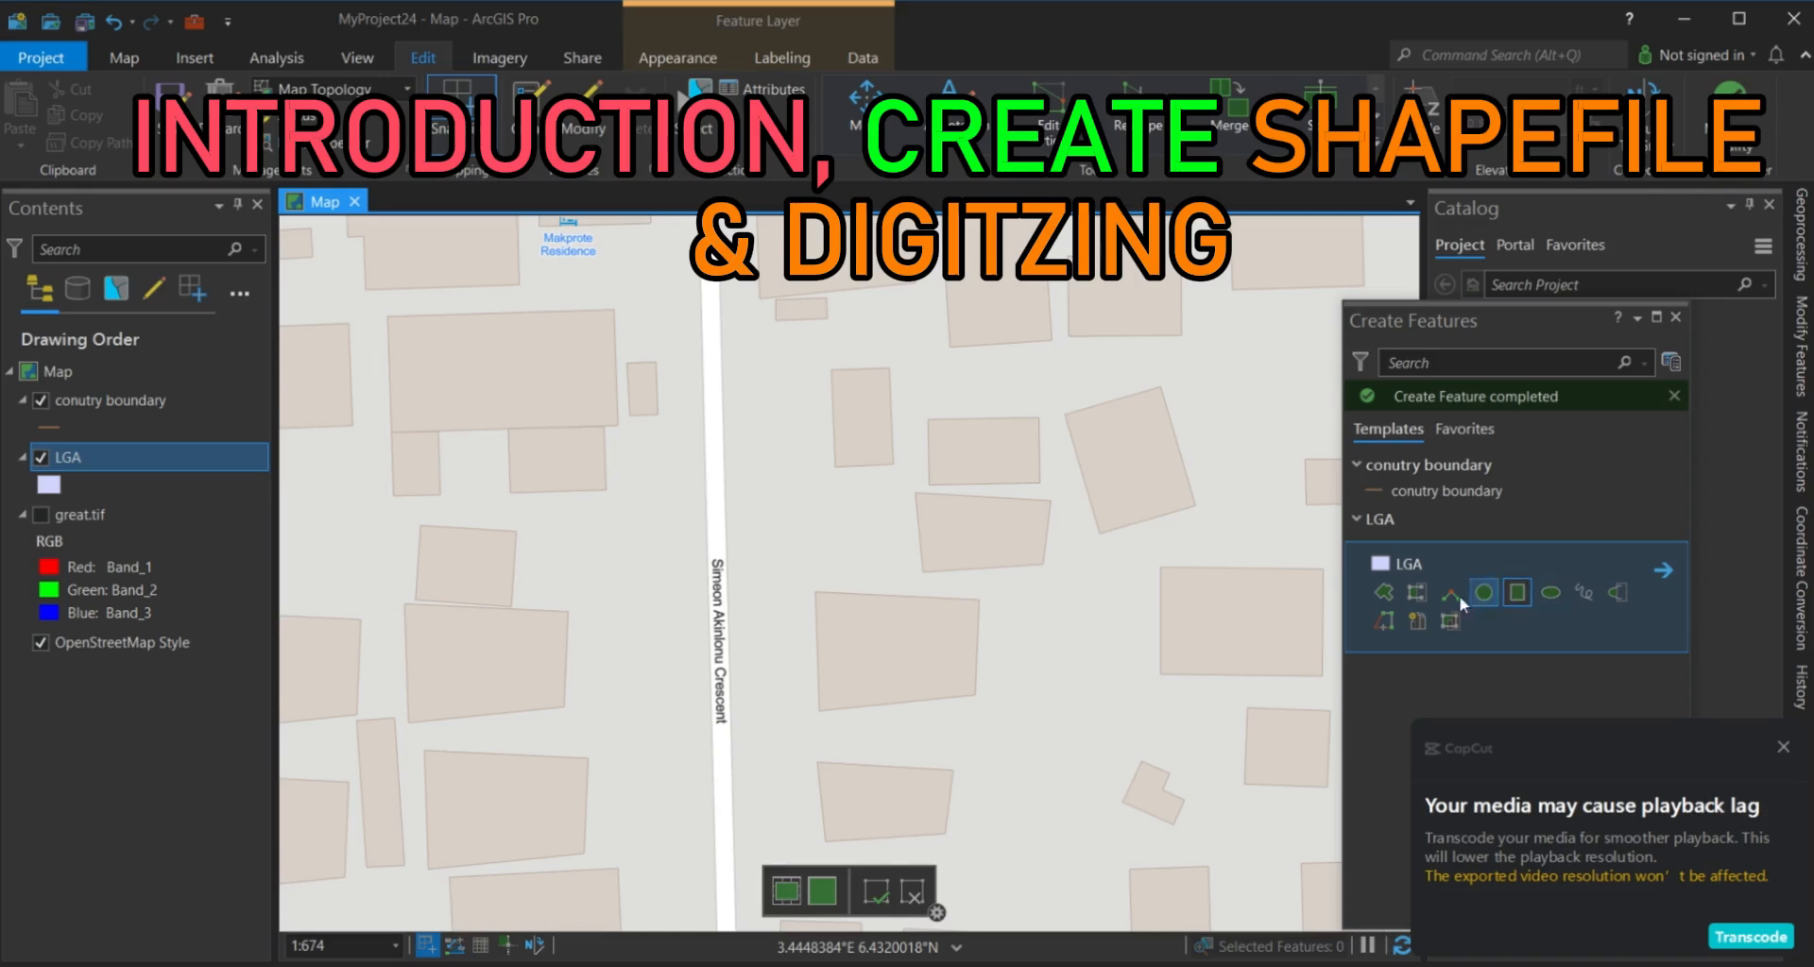
left_click(1522, 592)
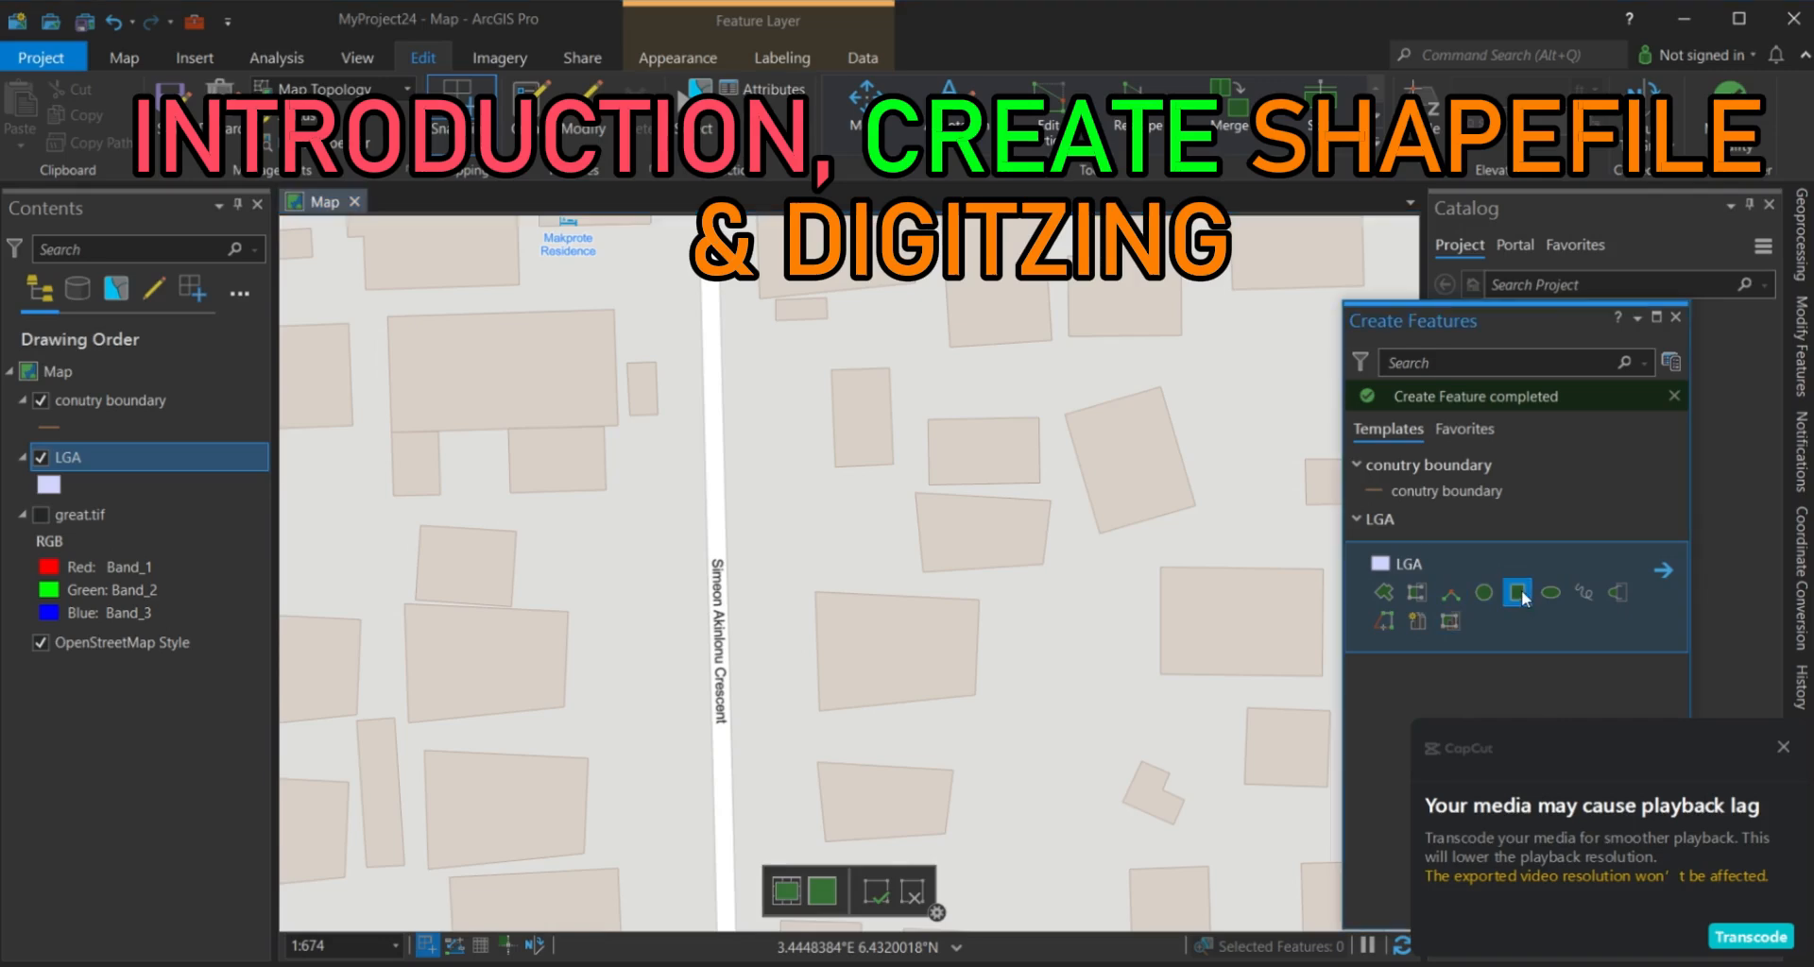
left_click(1161, 565)
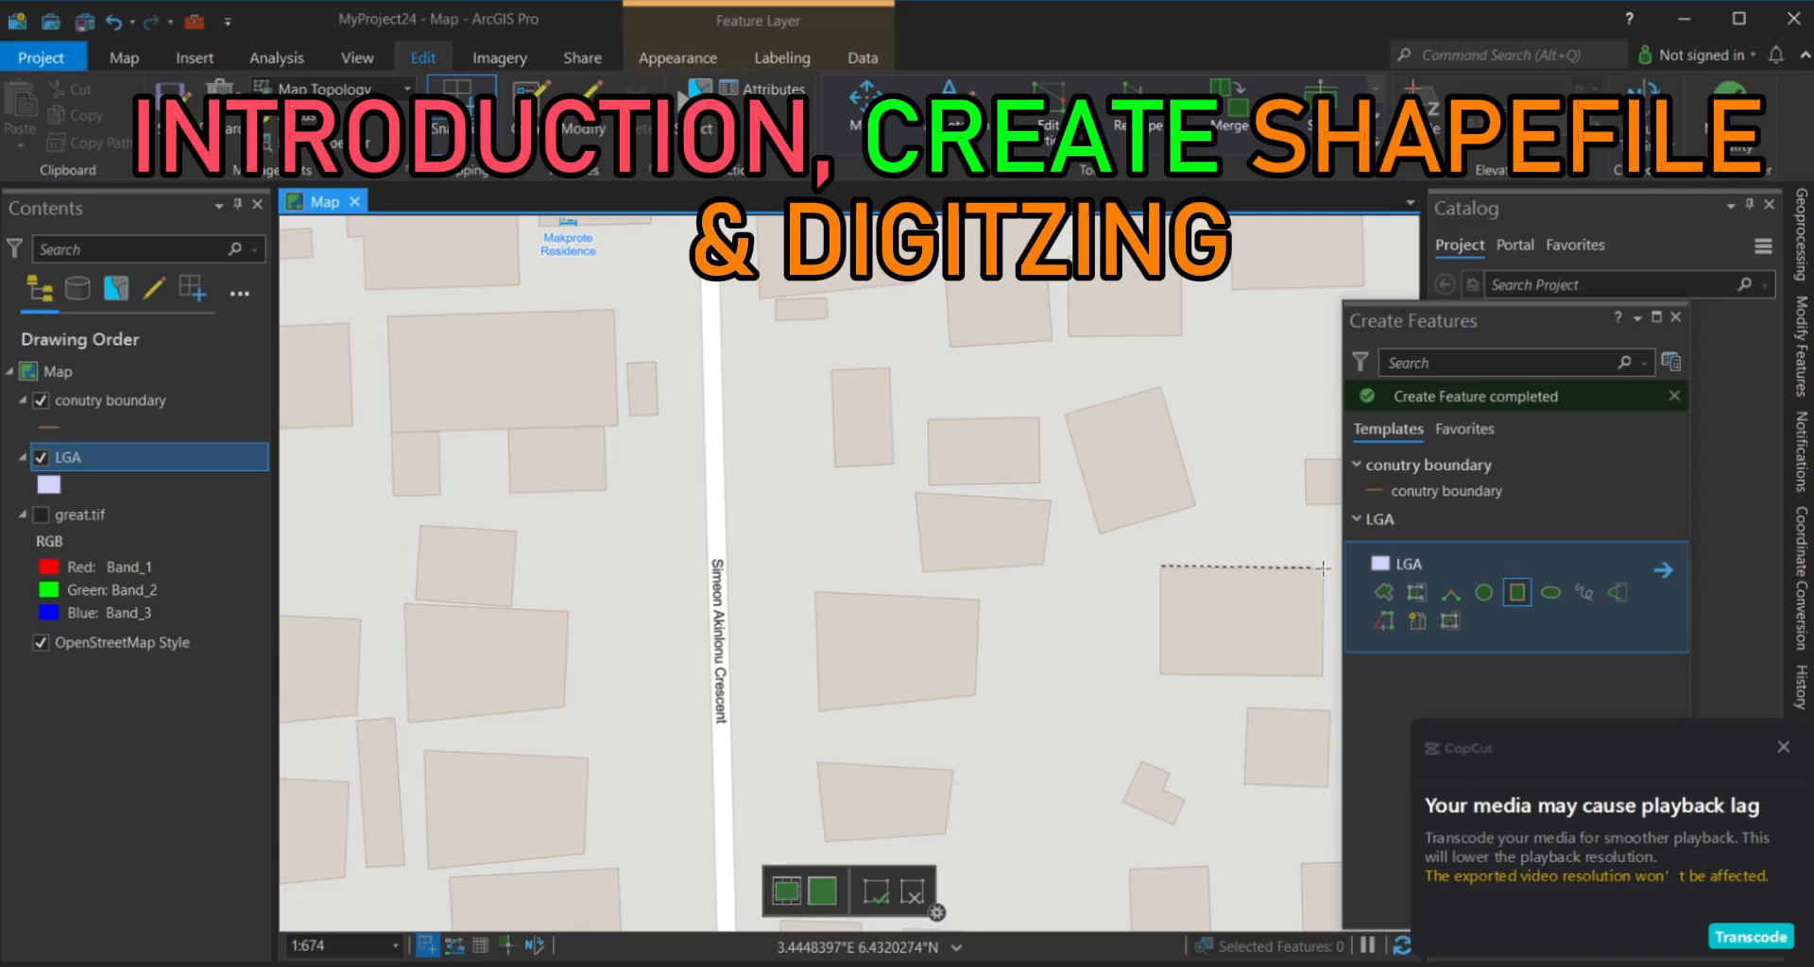
left_click(1323, 569)
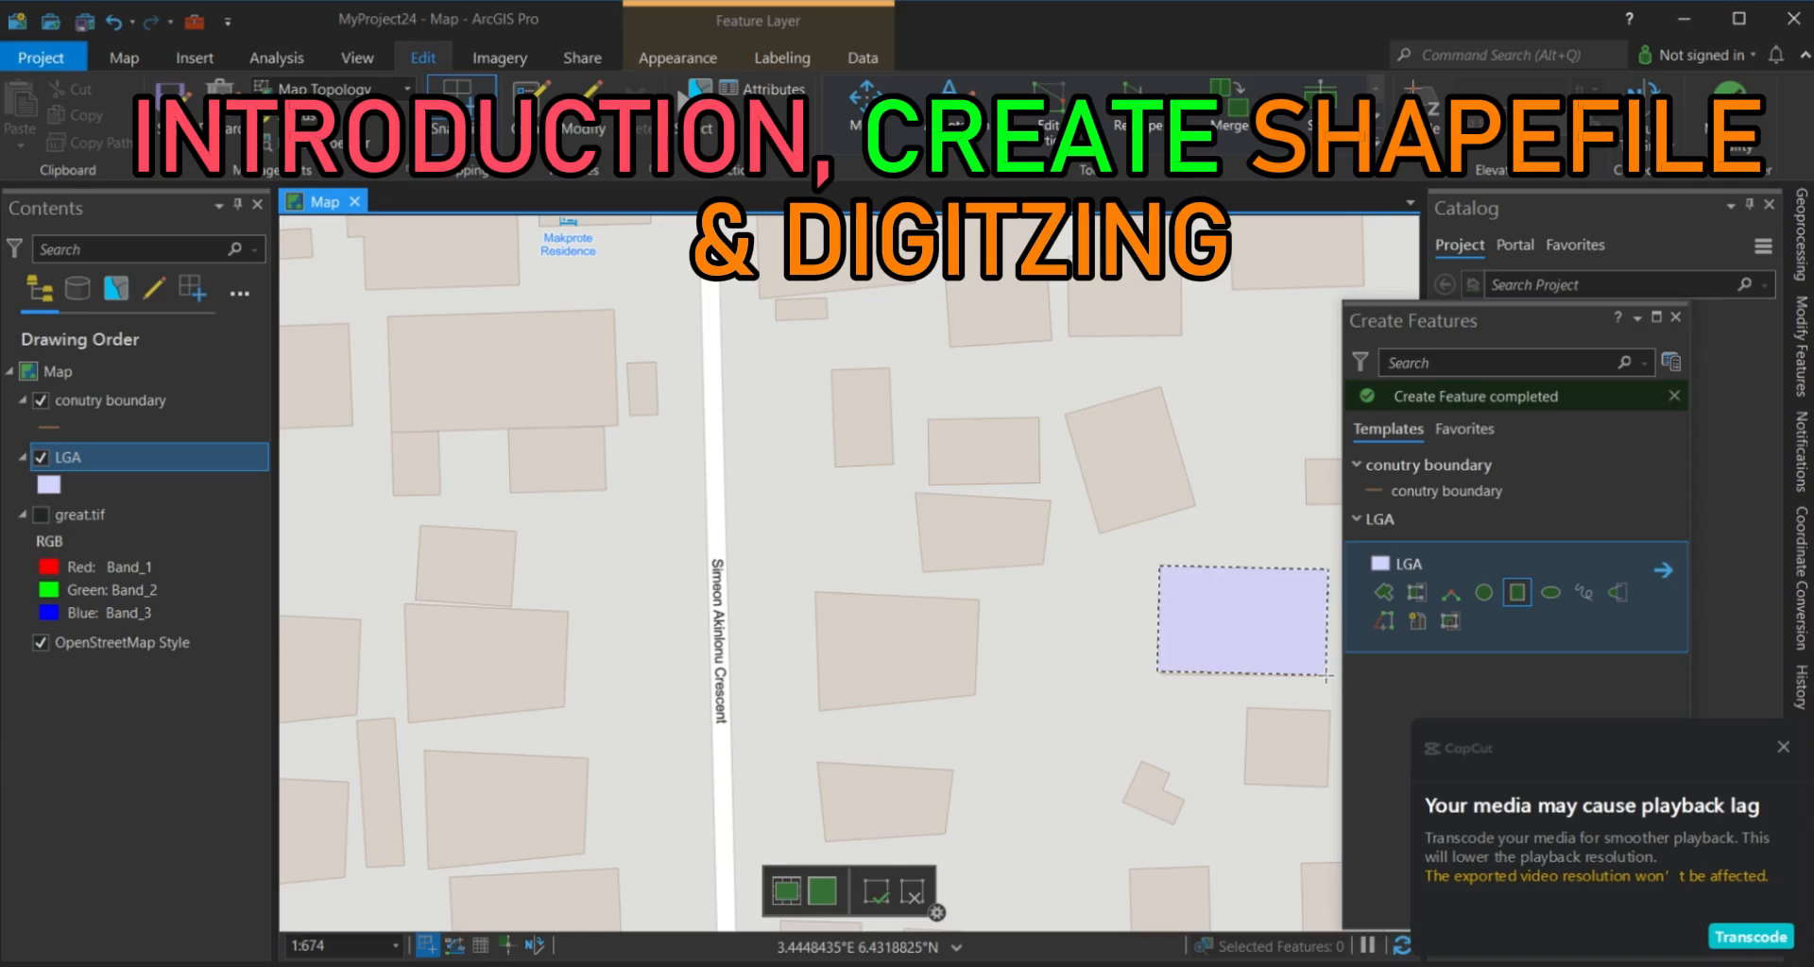
left_click(1326, 680)
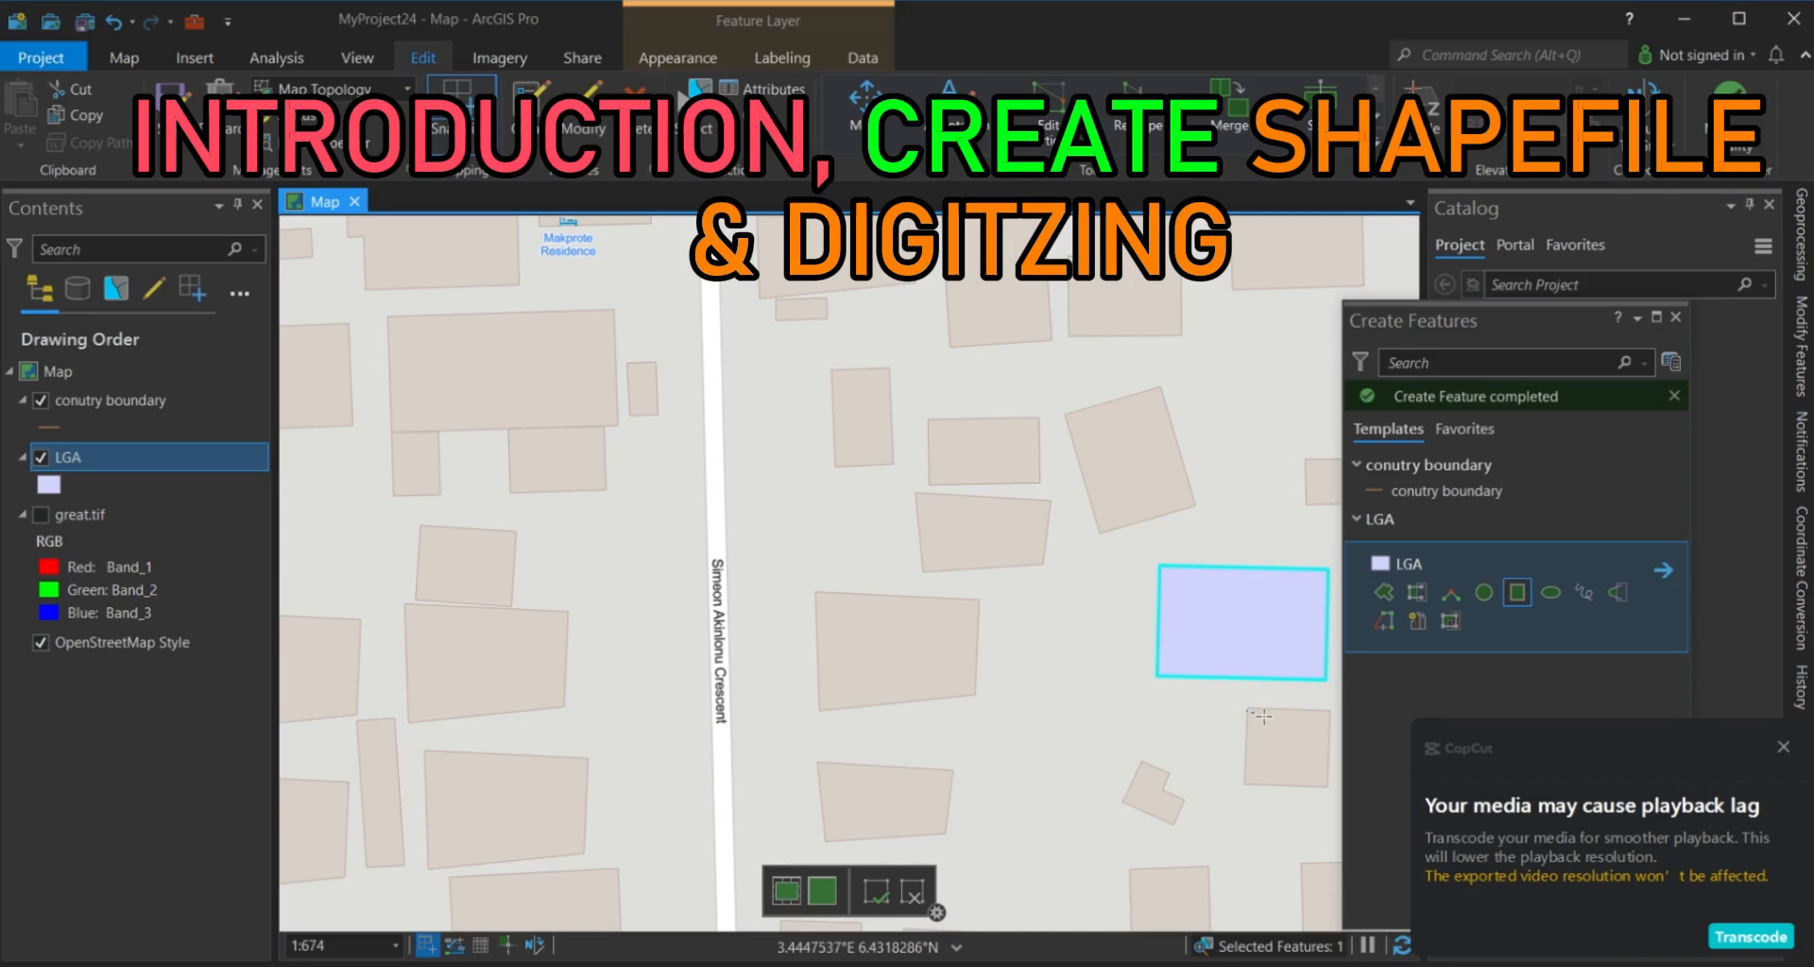
left_click(1248, 710)
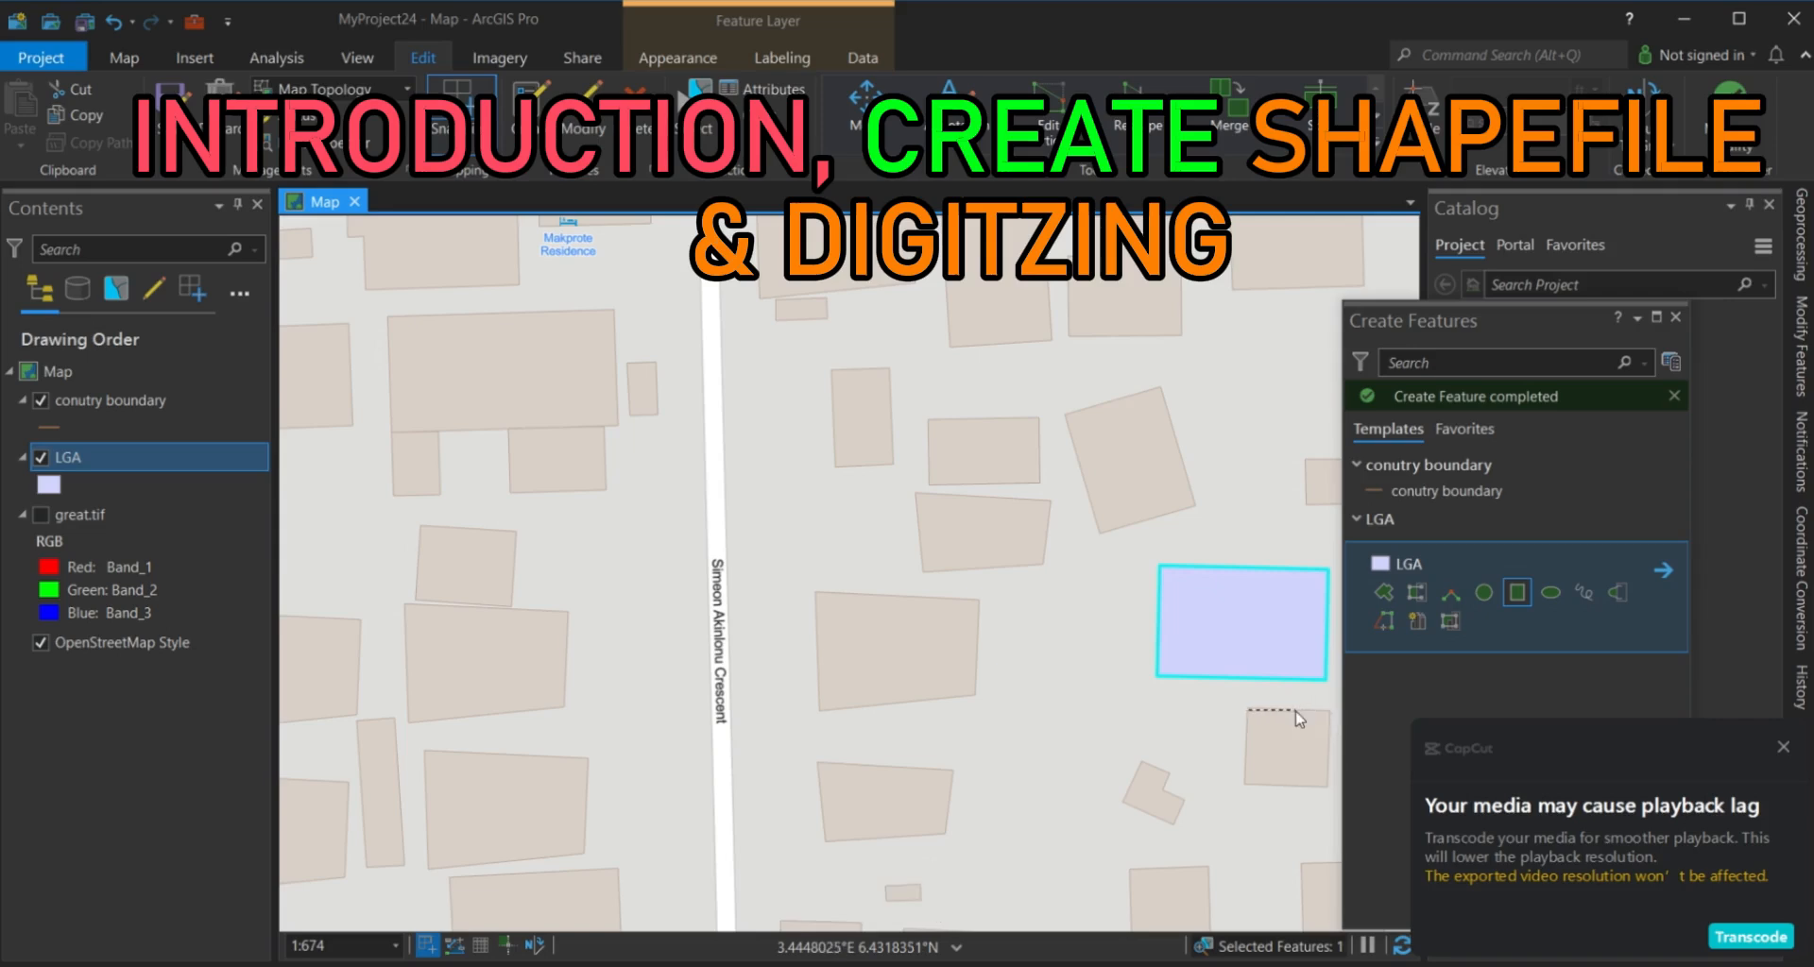
right_click(1296, 711)
left_click(1345, 639)
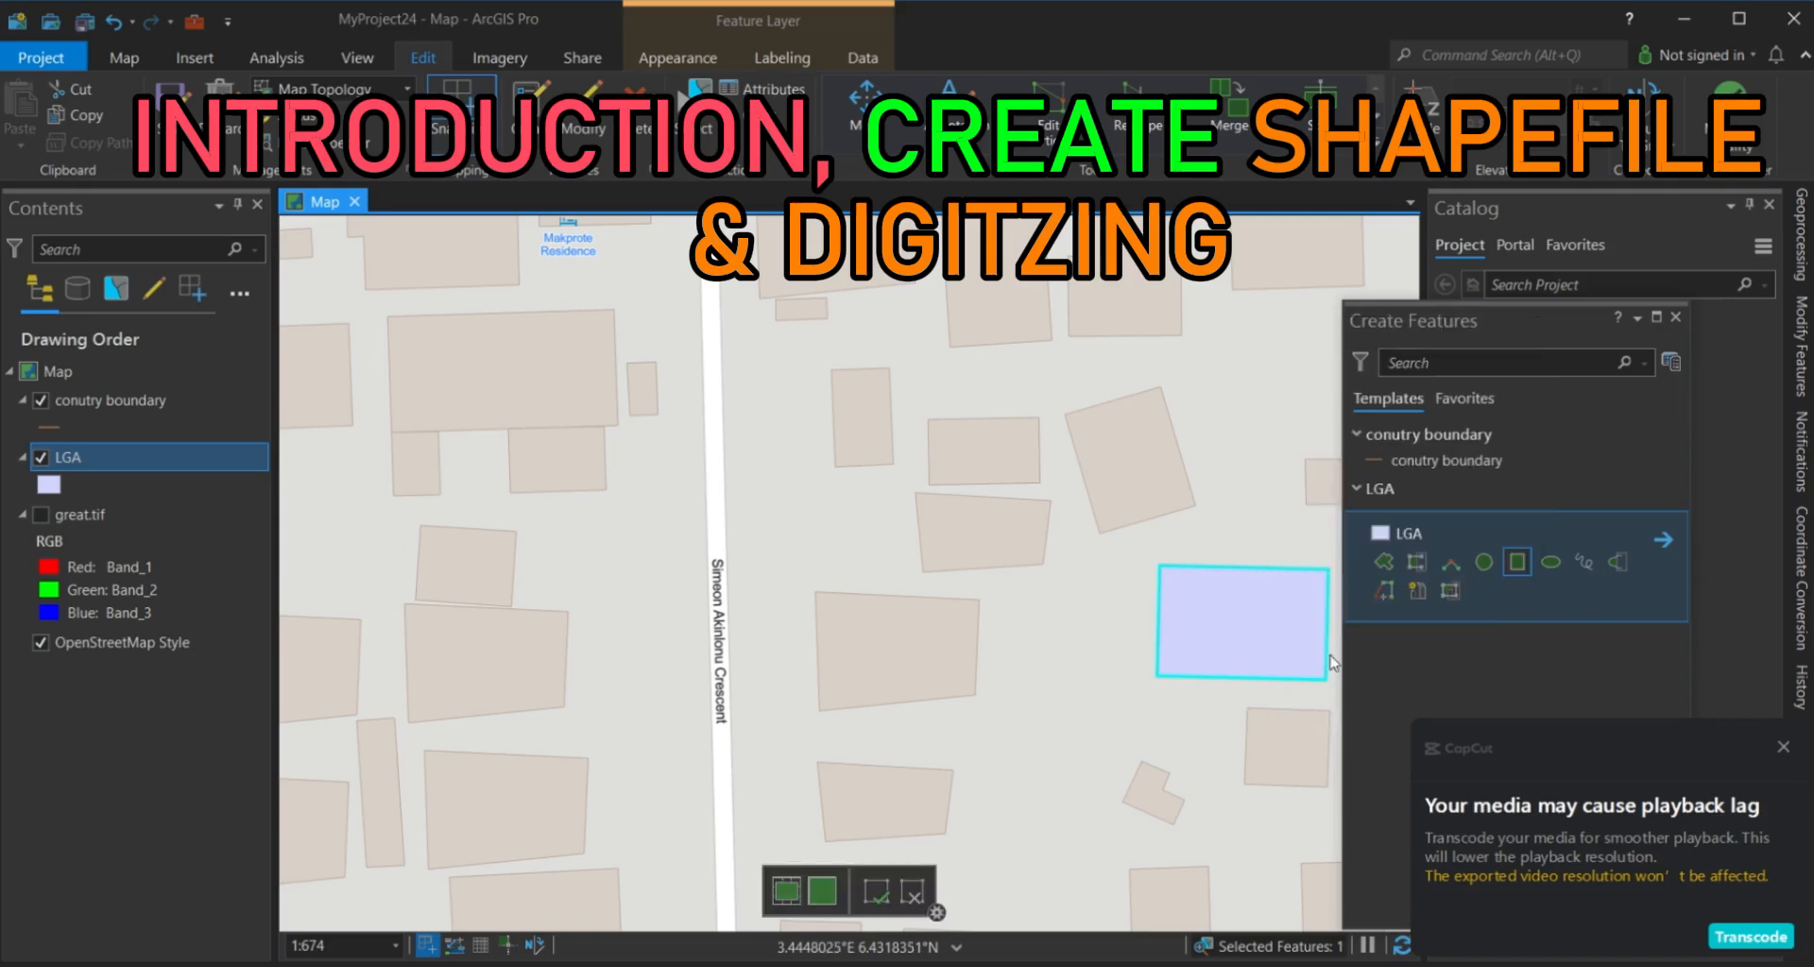
Digitize the small square building directly south of the digitized large building as an LGA rectangle.
left_click(1247, 707)
left_click_drag(1538, 331, 1612, 337)
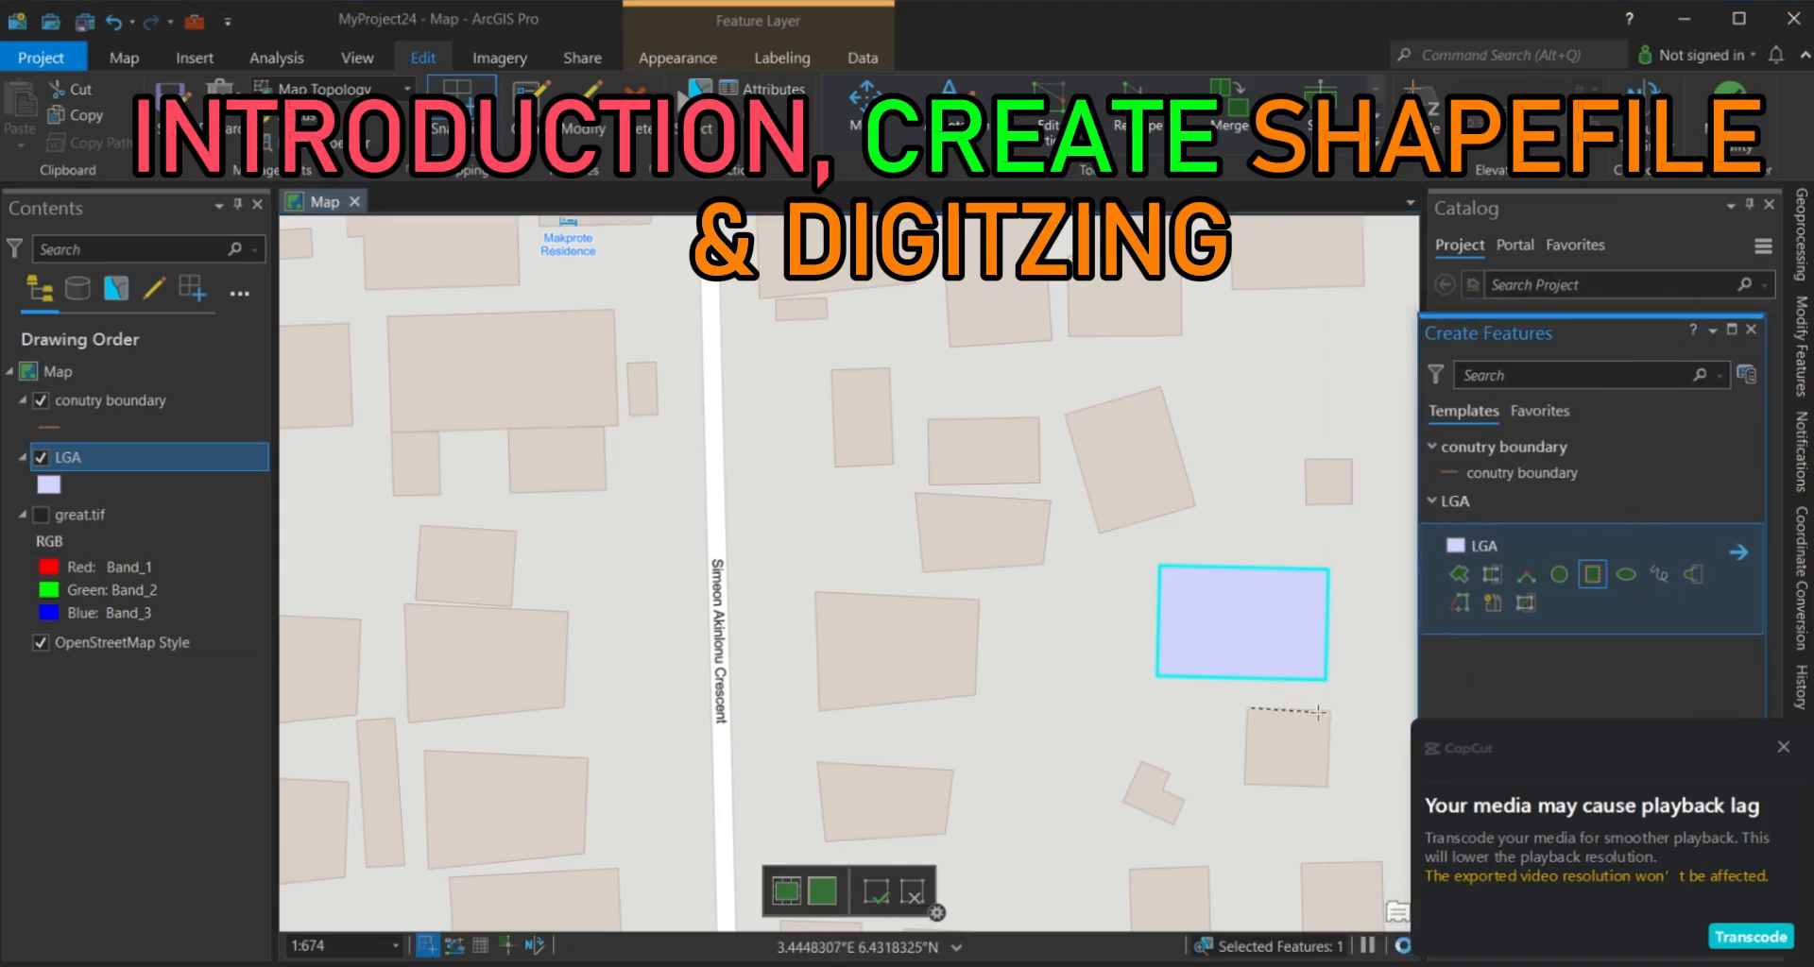
left_click(1332, 714)
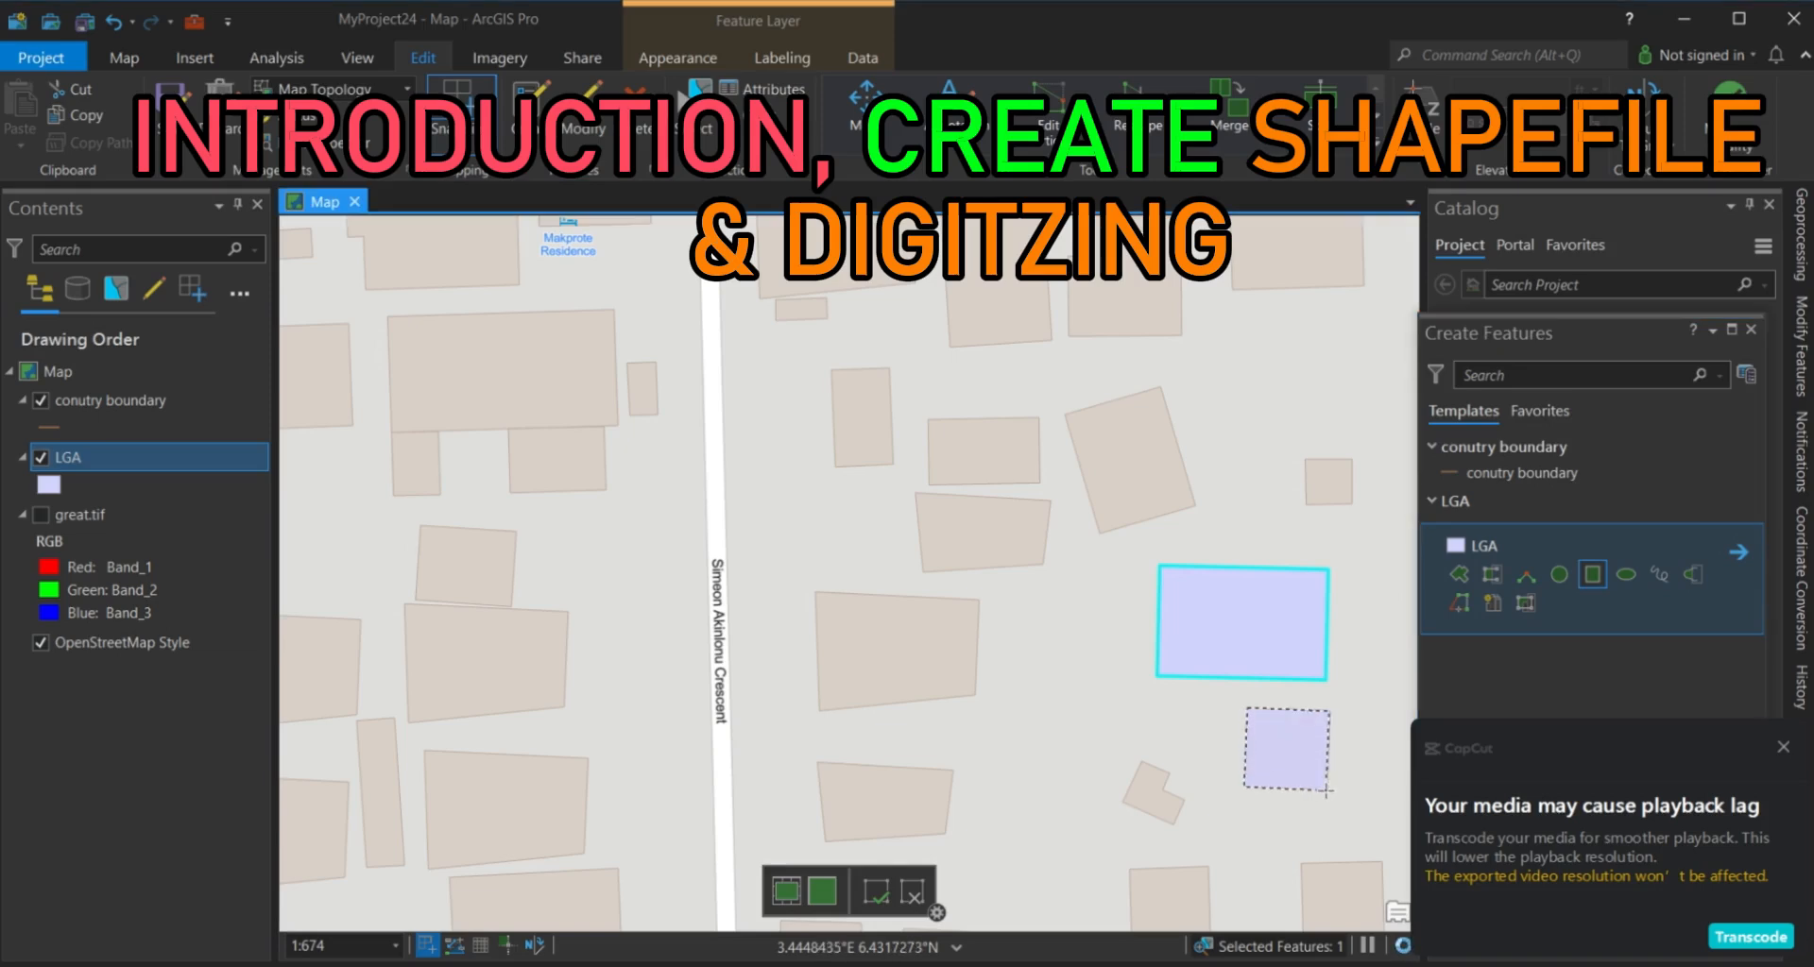
left_click(1327, 789)
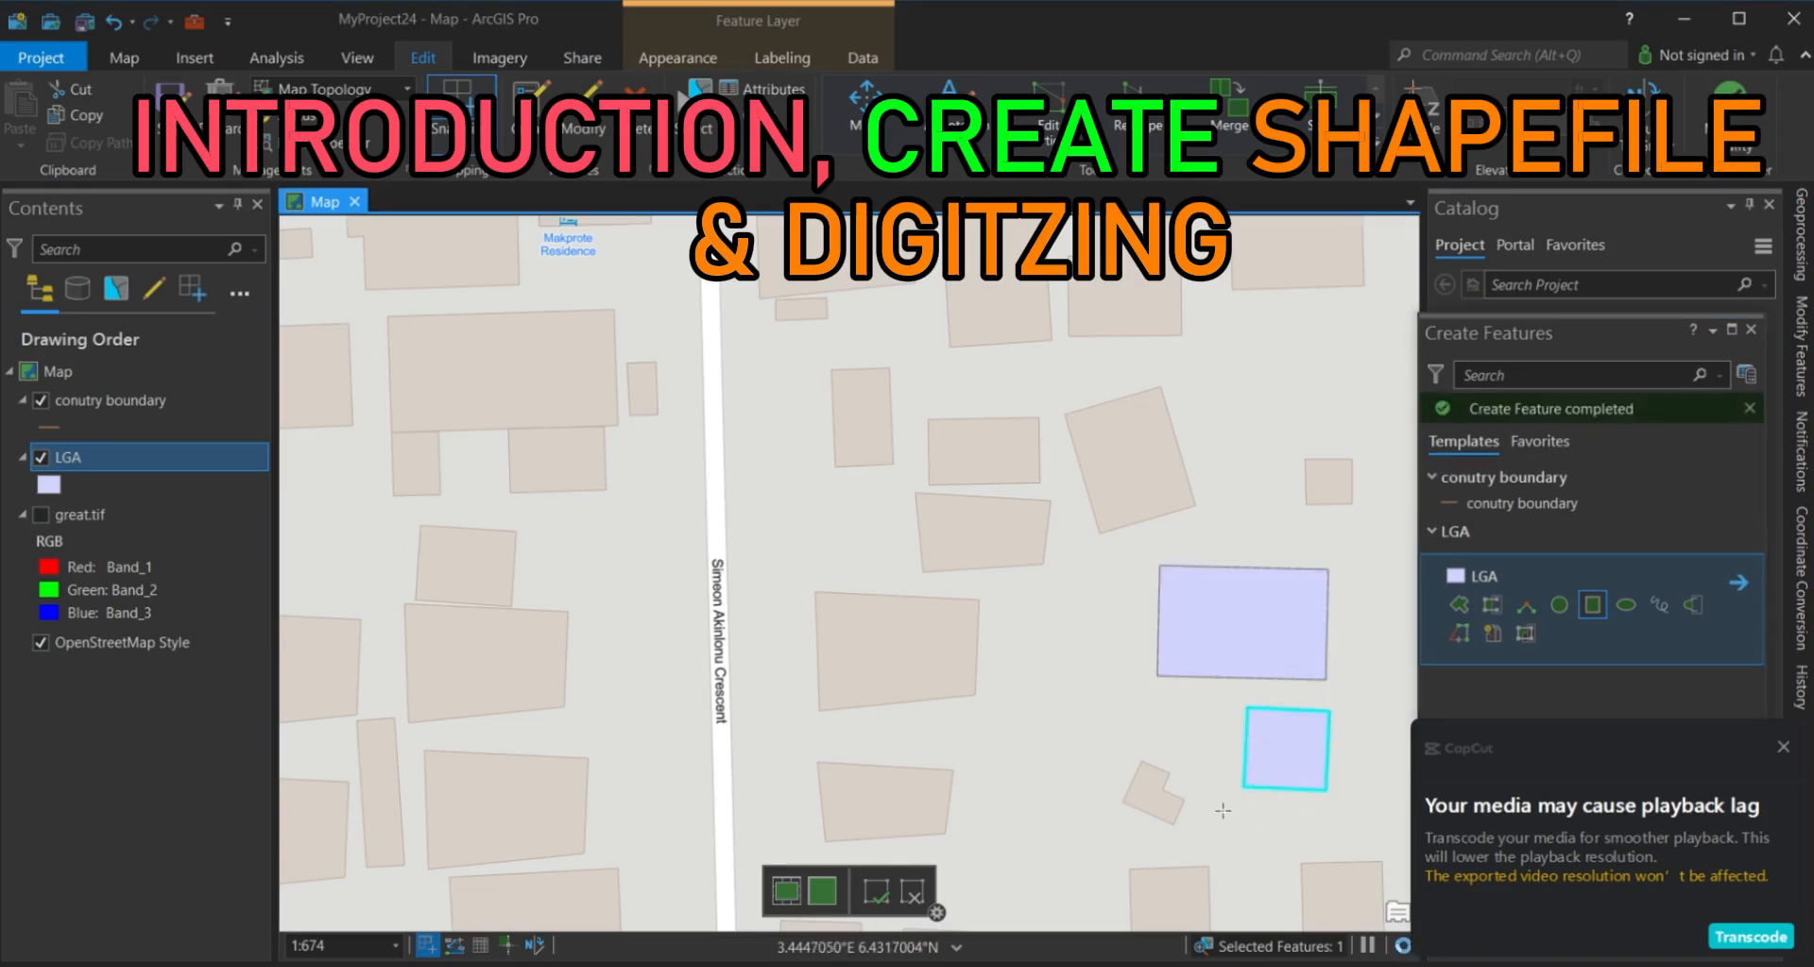
Draw LGA rectangles over the tilted building north of the large one and the tiny square building east of it.
scroll(1073, 742, "down", 1)
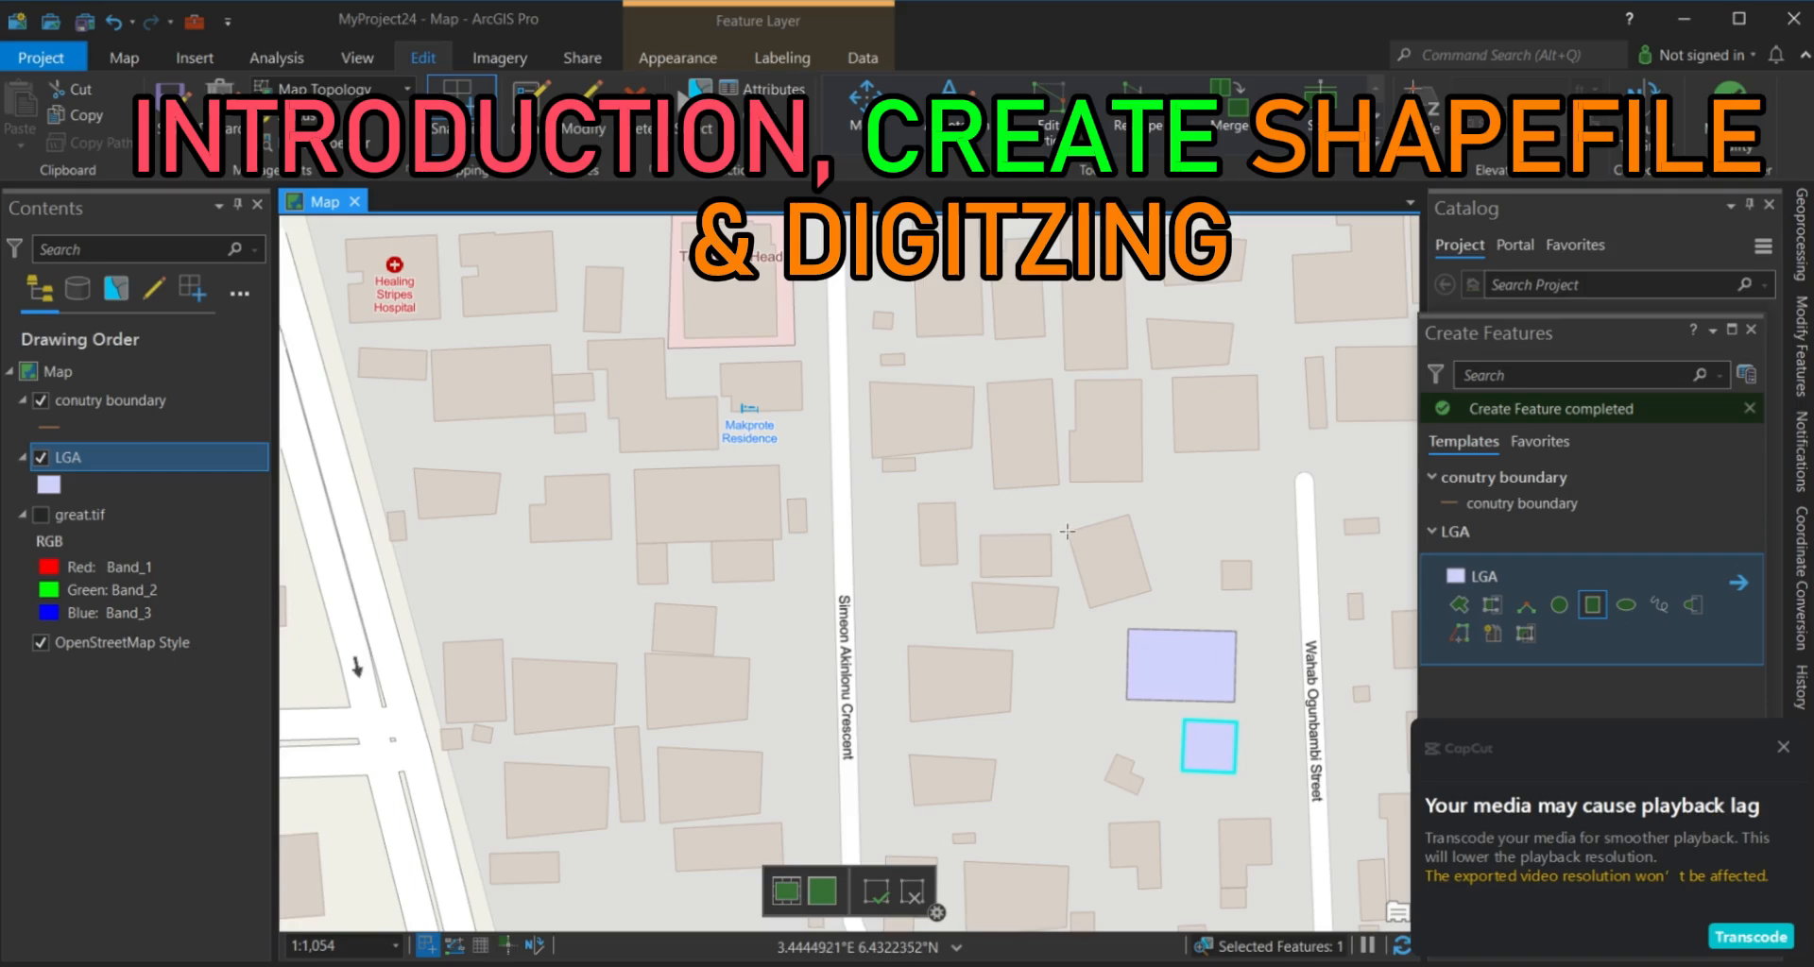
left_click(1128, 513)
left_click(1152, 592)
left_click(1252, 563)
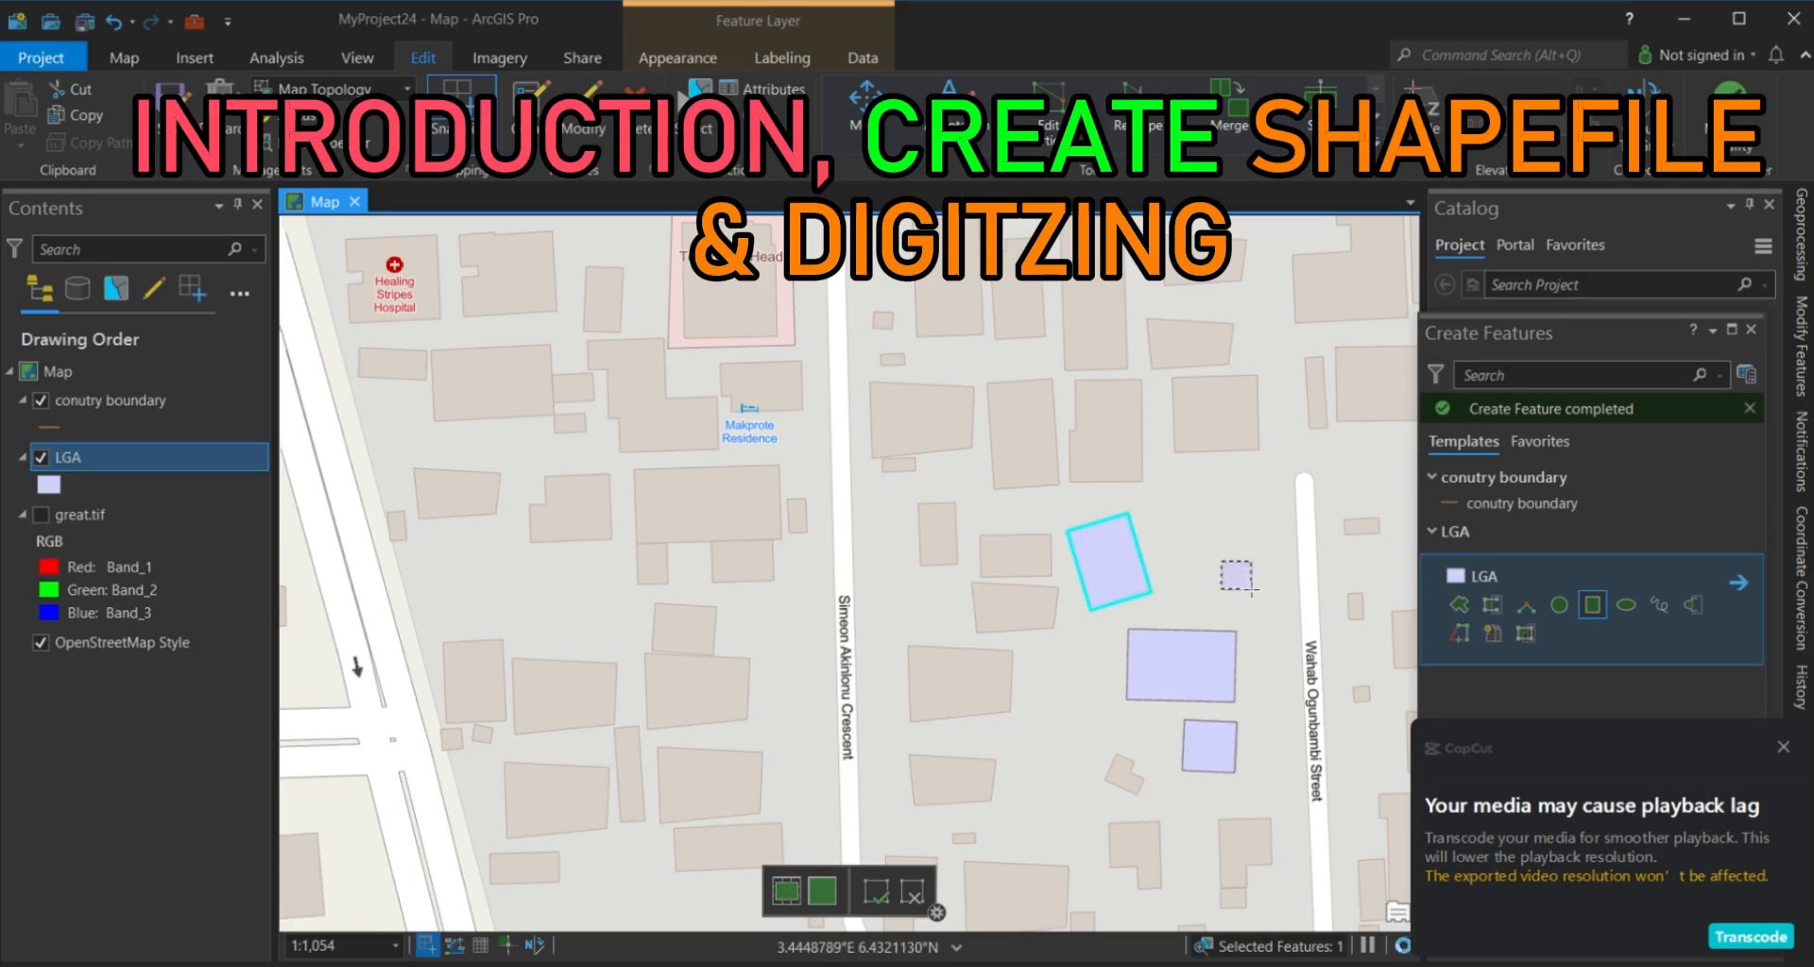
left_click(1251, 589)
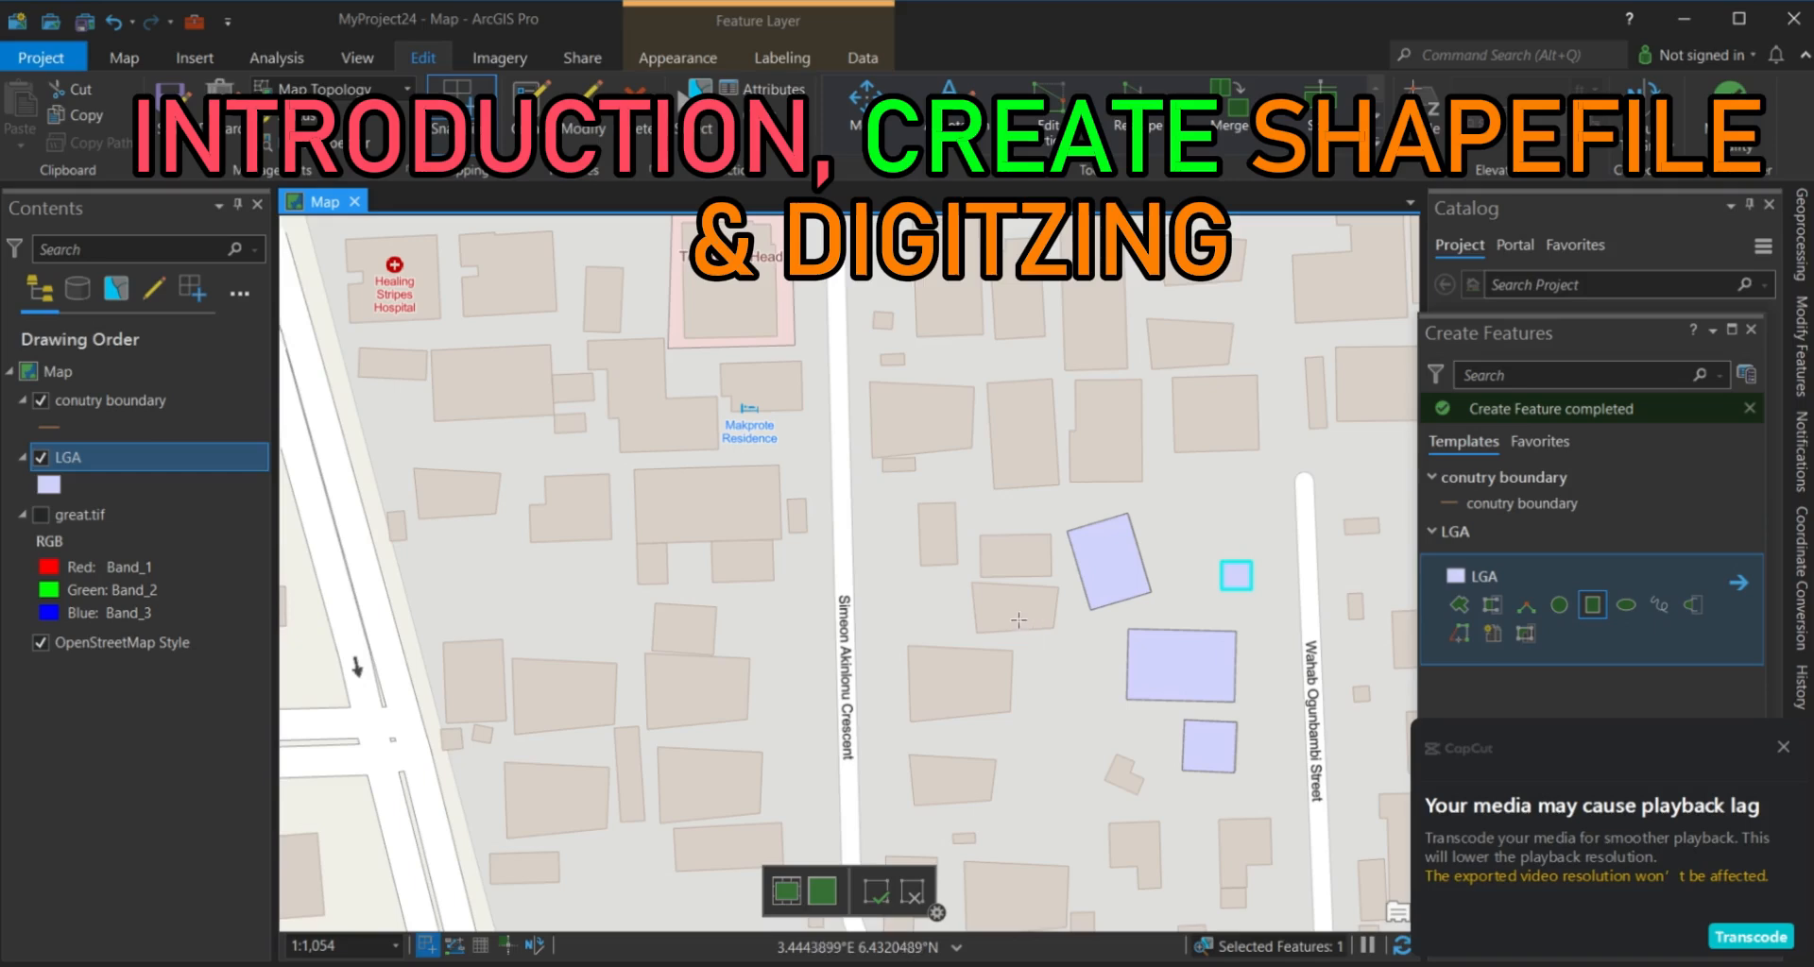
Draw LGA rectangles over the narrow upright building near Simeon Akinlonu Crescent and the wide building between it and the tilted one.
left_click(918, 502)
left_click(957, 502)
left_click(958, 564)
left_click(979, 574)
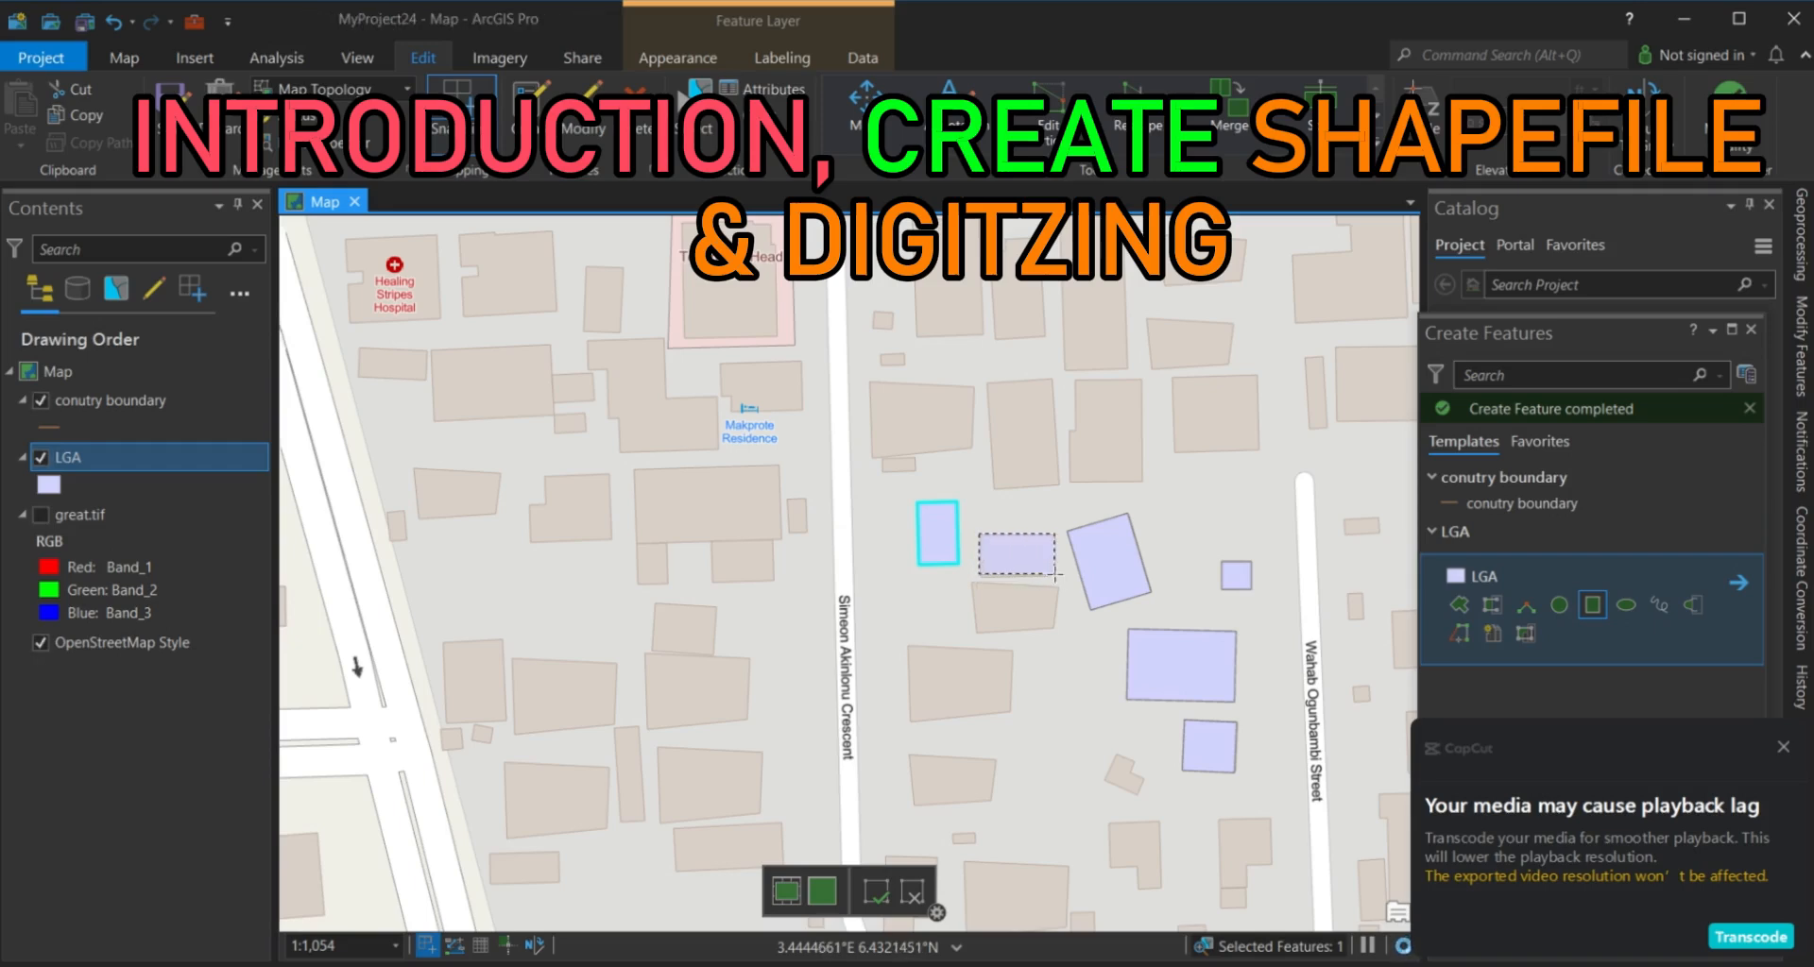
left_click(1052, 573)
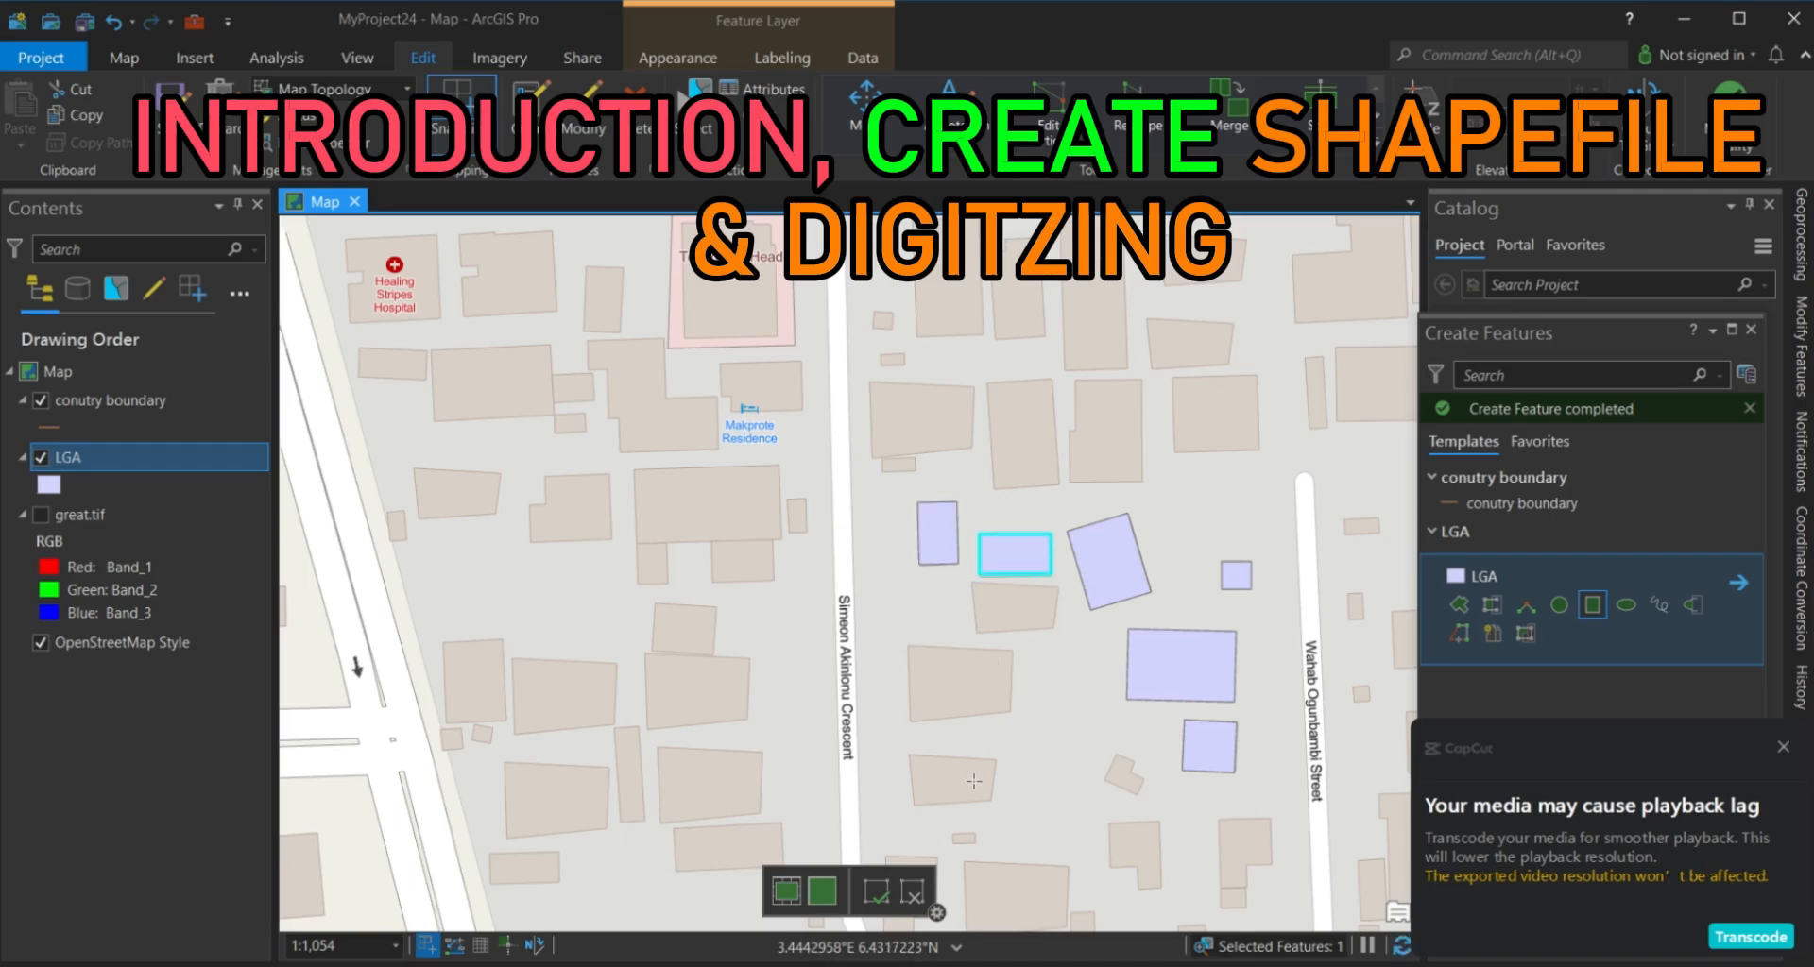
Draw LGA rectangles over the squarish building northeast of the tilted one and the tall narrow building northwest of that.
scroll(1001, 736, "down", 2)
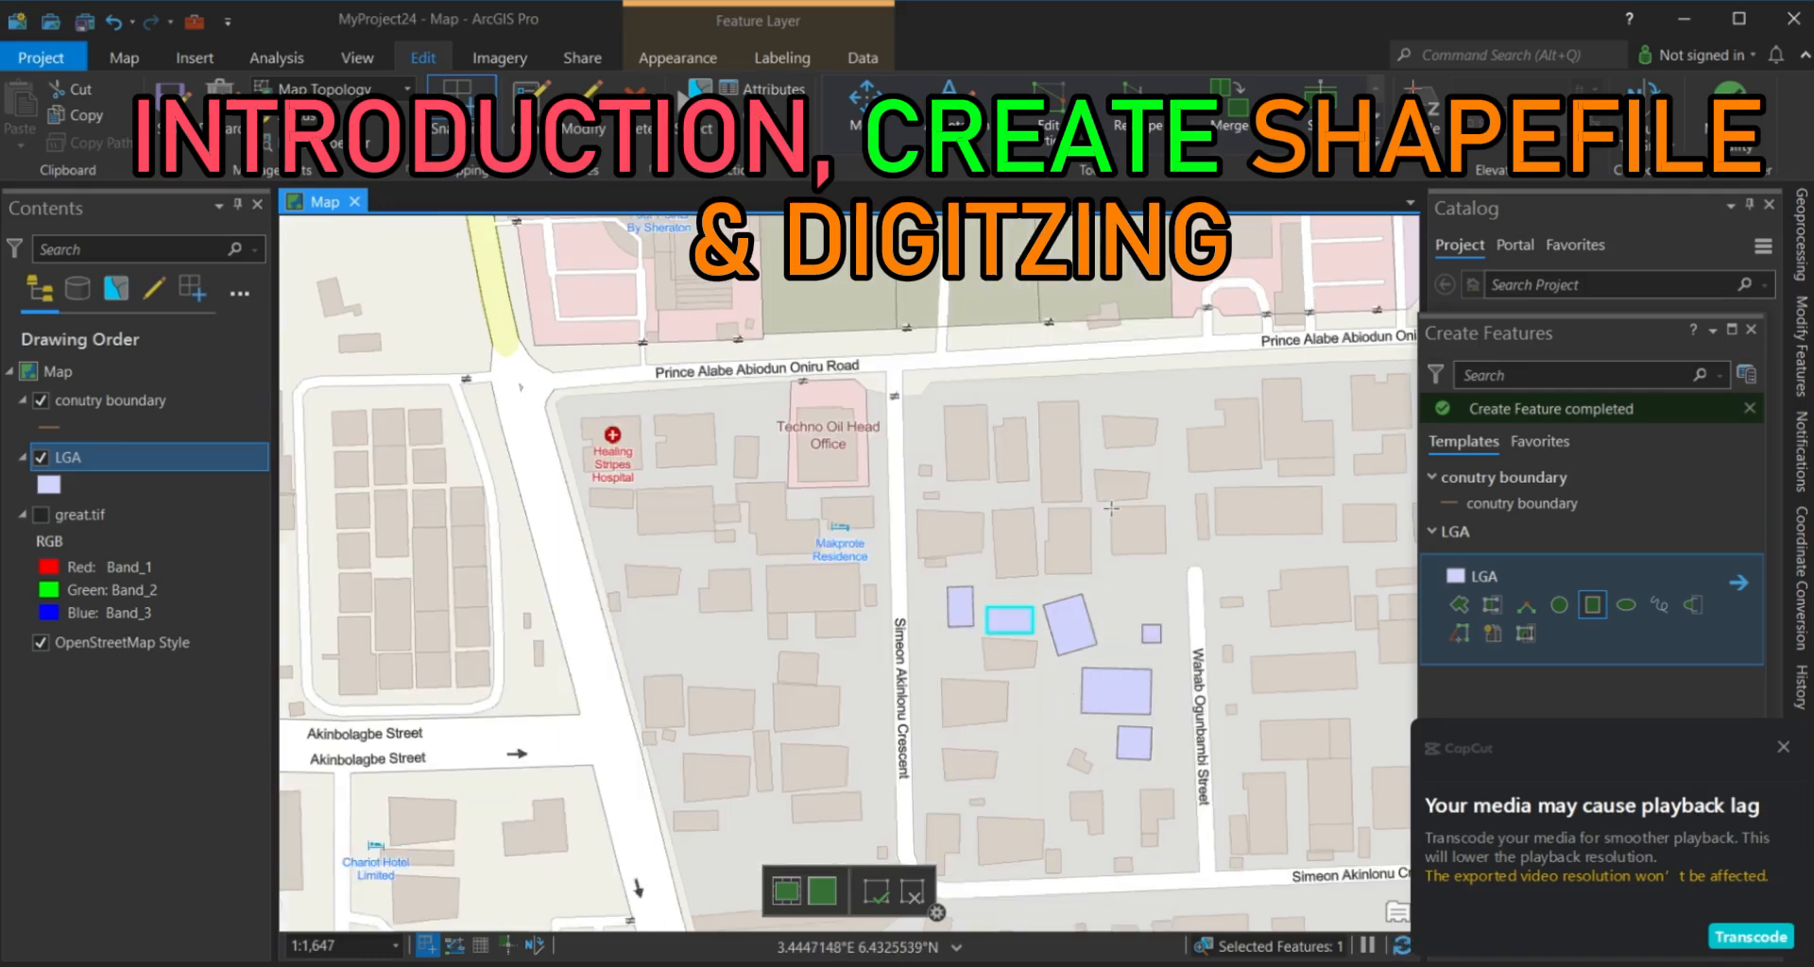
left_click(1167, 505)
left_click(1168, 555)
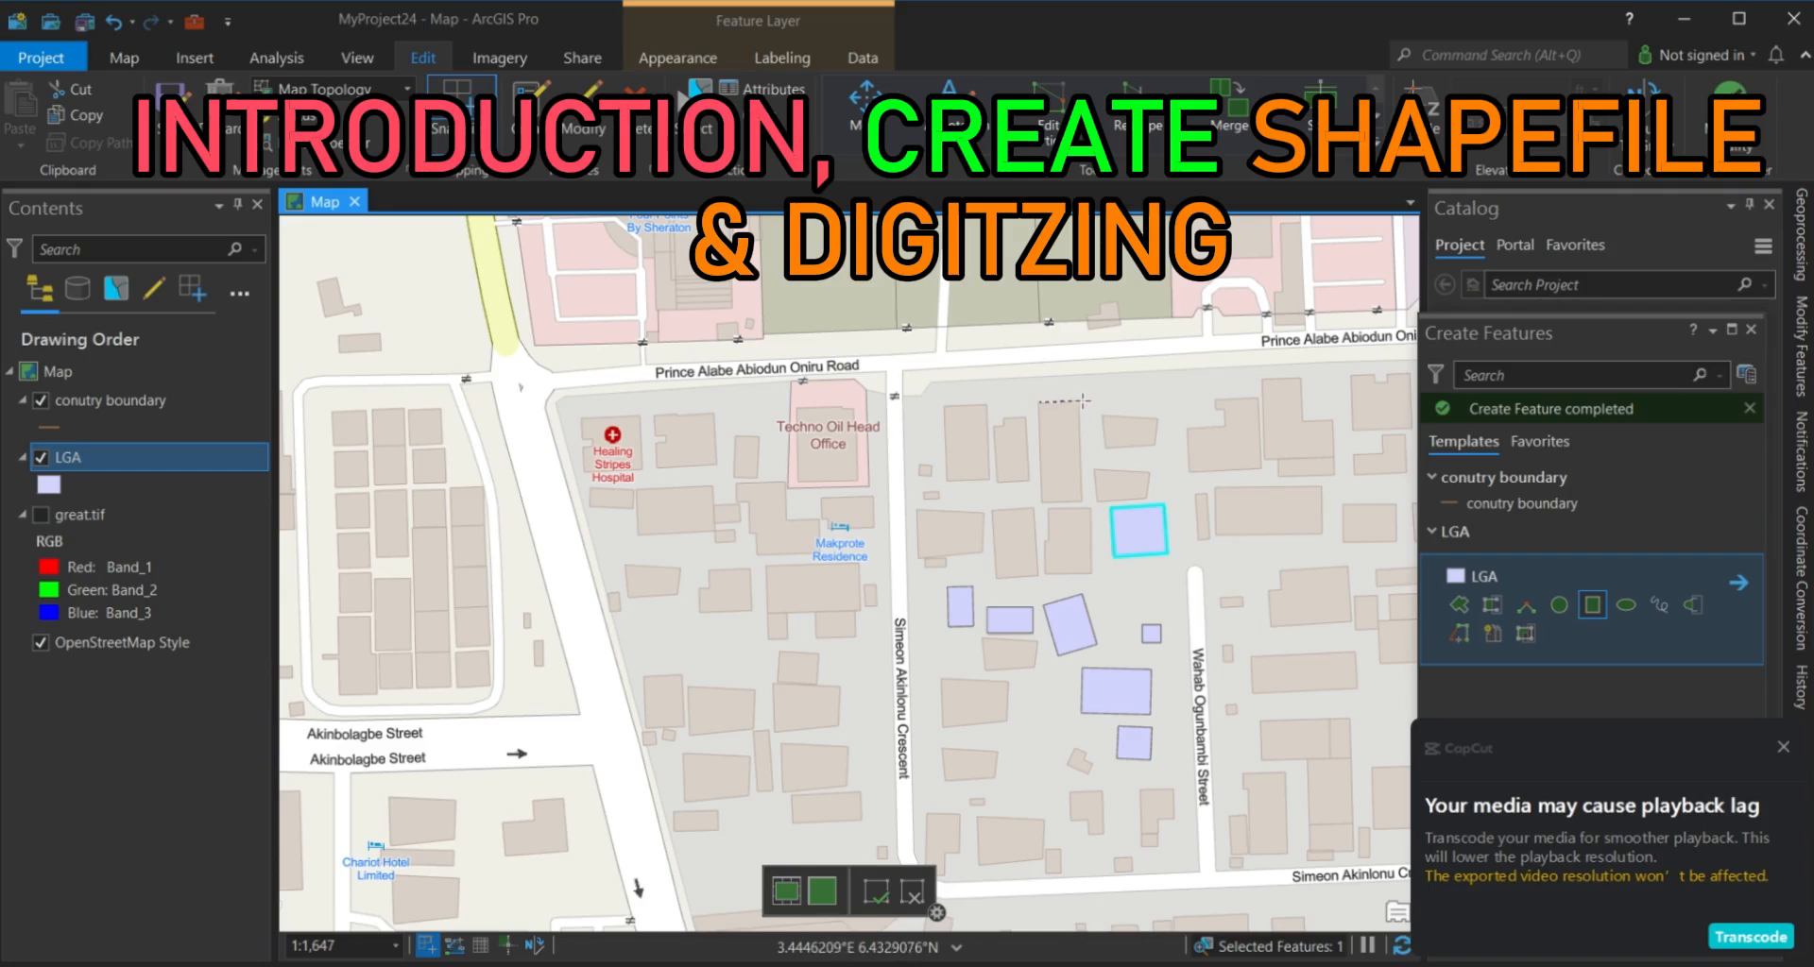
left_click(1085, 502)
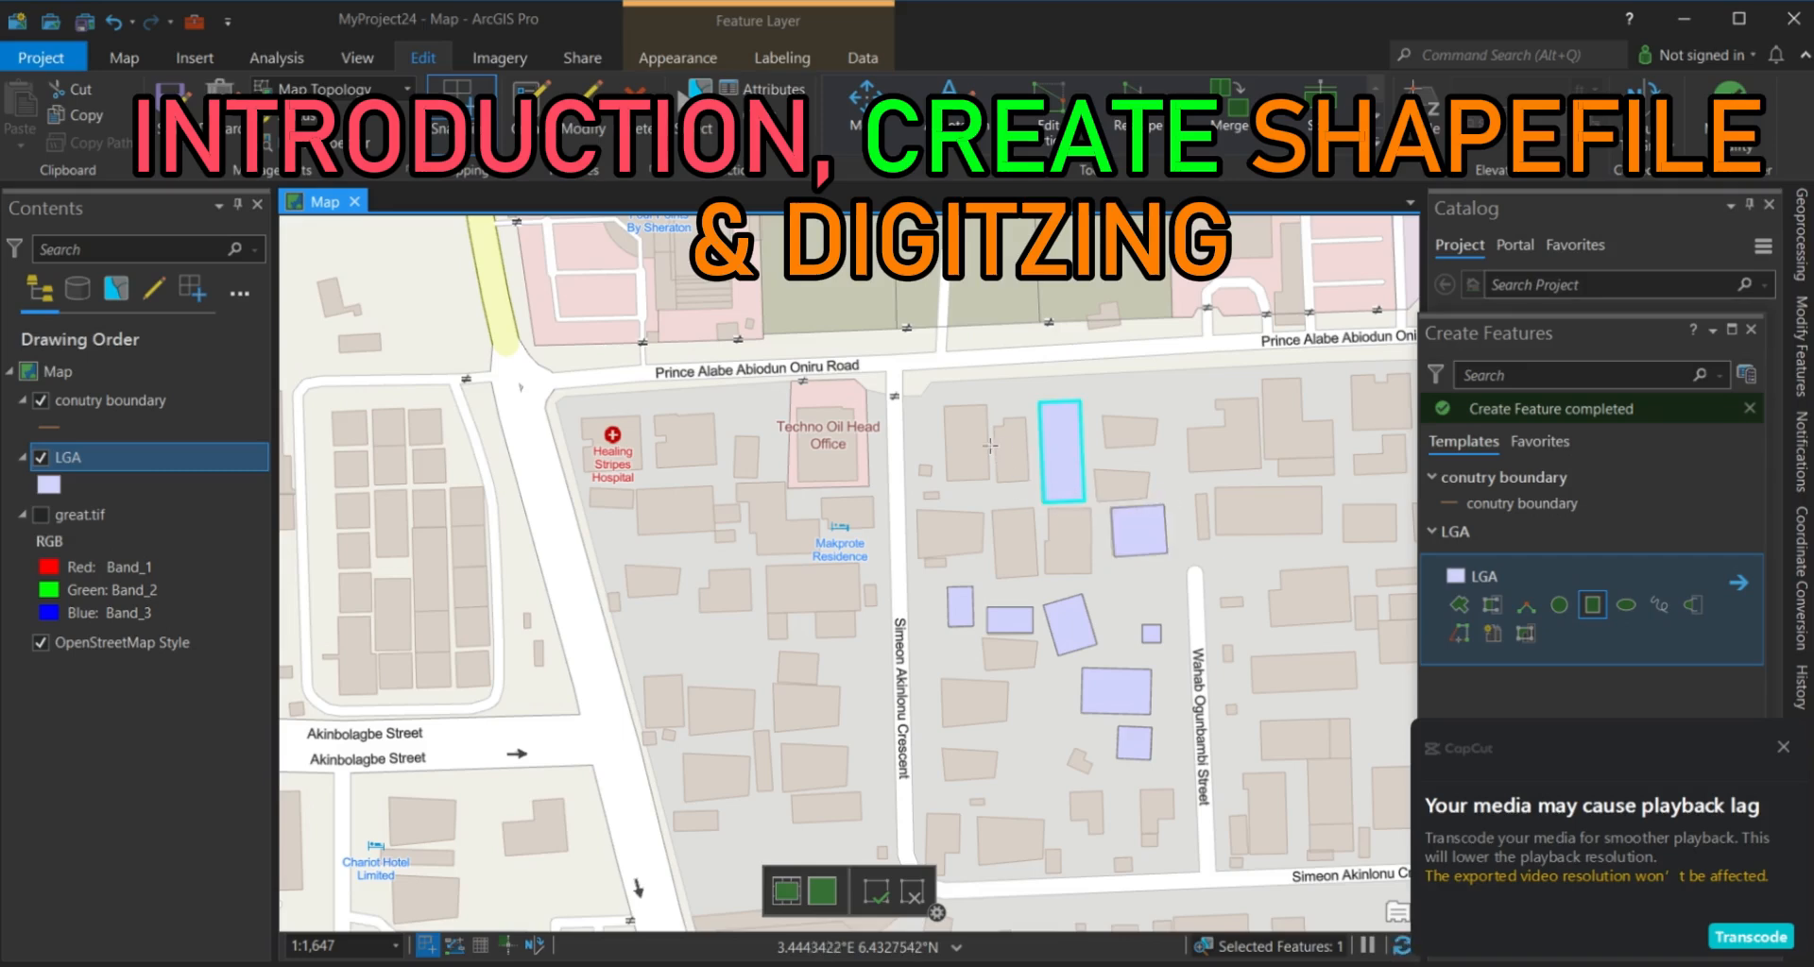
Draw LGA rectangles over the building east of Techno Oil Head Office and the upright building to its southeast.
left_click(944, 406)
left_click(987, 404)
left_click(989, 481)
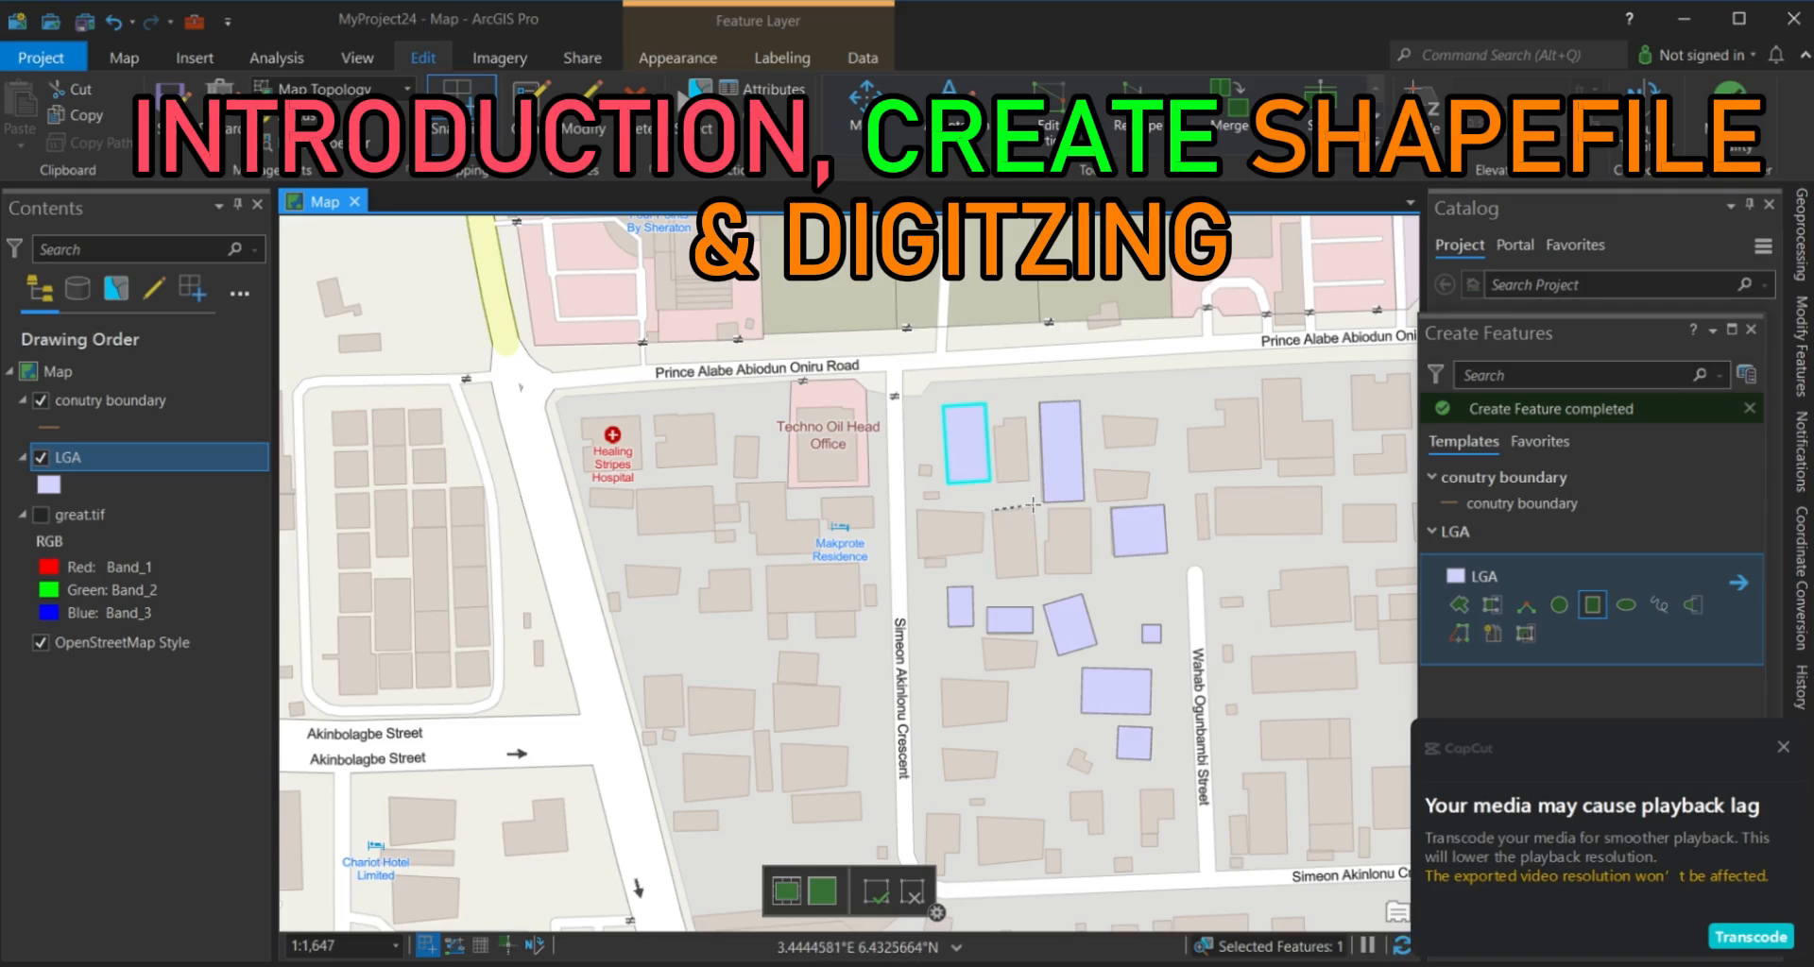
left_click(1033, 506)
left_click(1036, 580)
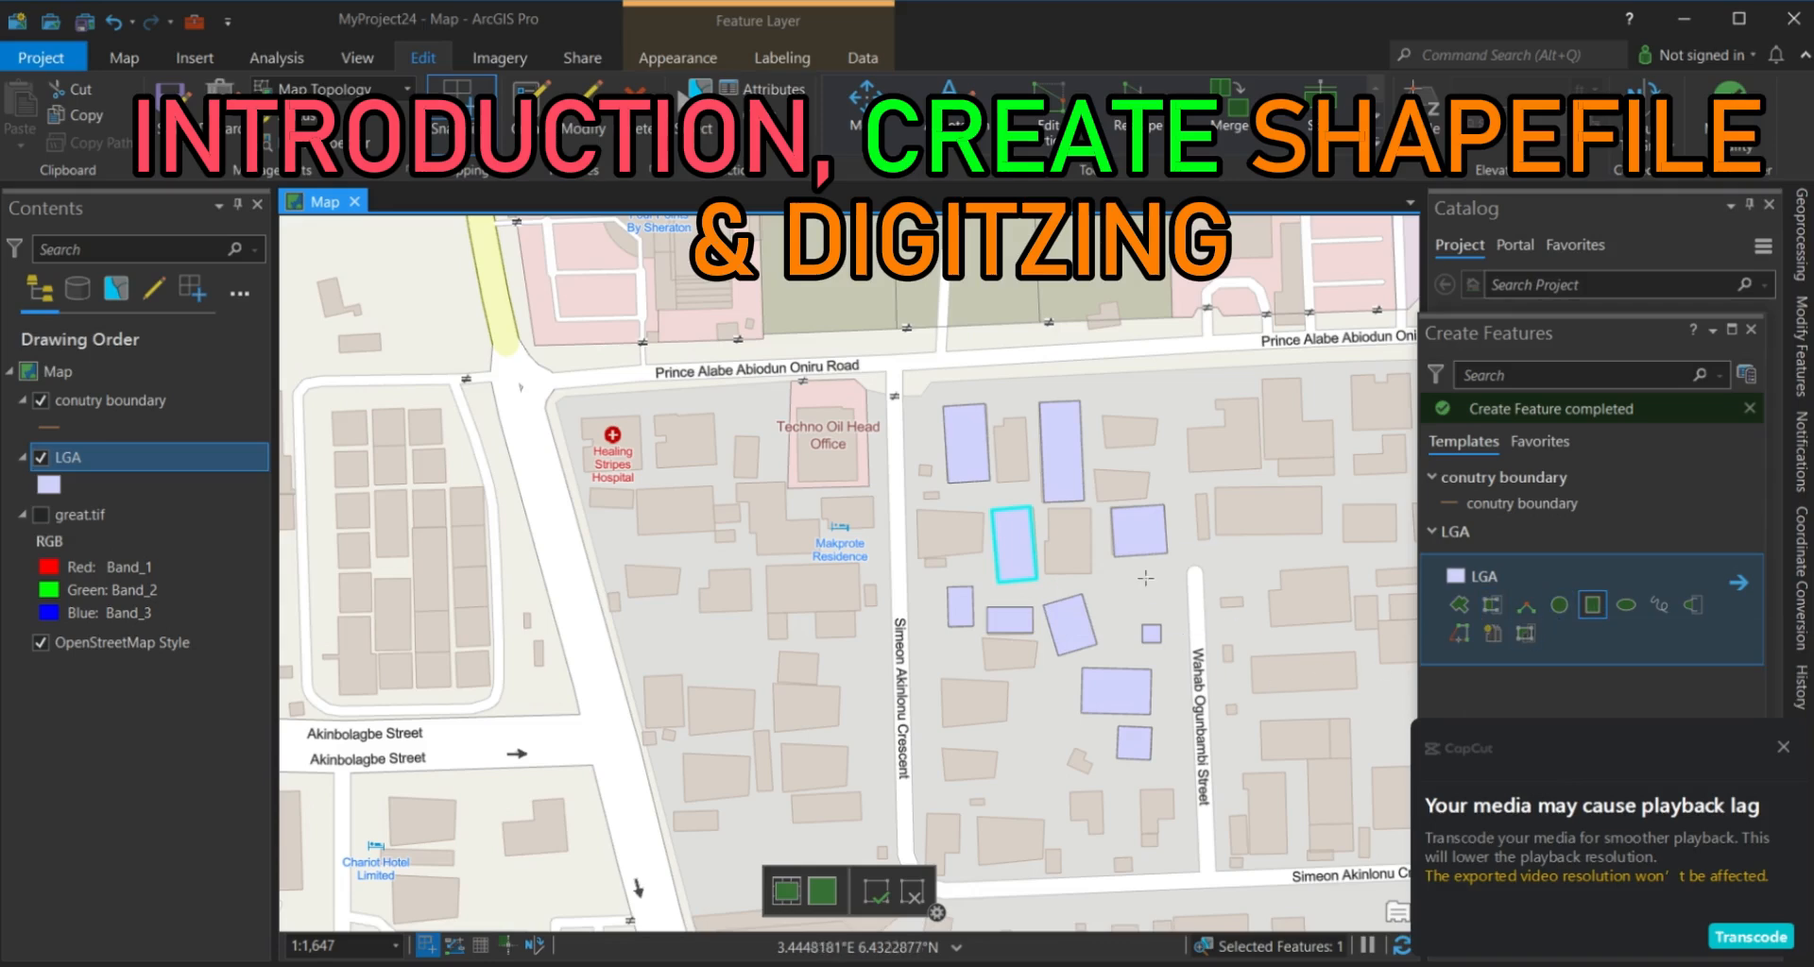
Draw LGA rectangles over the wide building northeast of Wahab Ogunbambi Street's upper end and the narrow building just west of it.
left_click(1216, 488)
left_click(1325, 488)
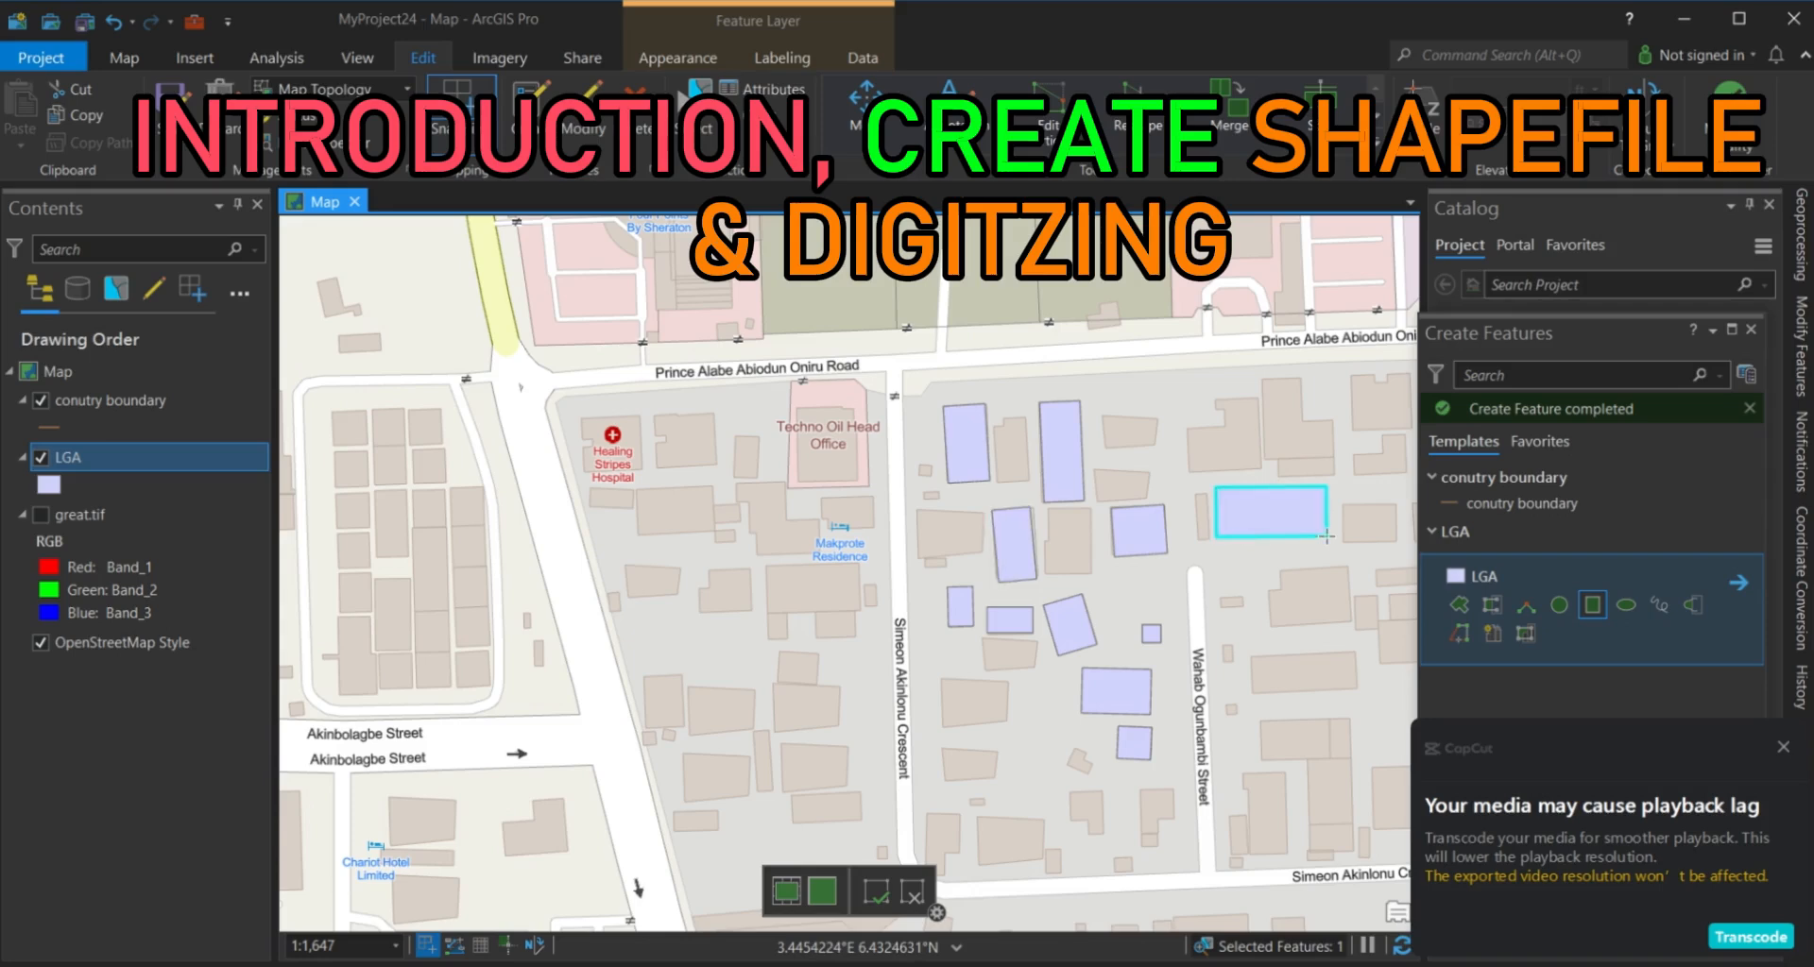
left_click(1196, 493)
left_click(1210, 537)
Draw LGA rectangles over the wide building east of Wahab Ogunbambi Street and the building east of the tall northern one.
left_click(1250, 658)
left_click(1357, 652)
left_click(1356, 690)
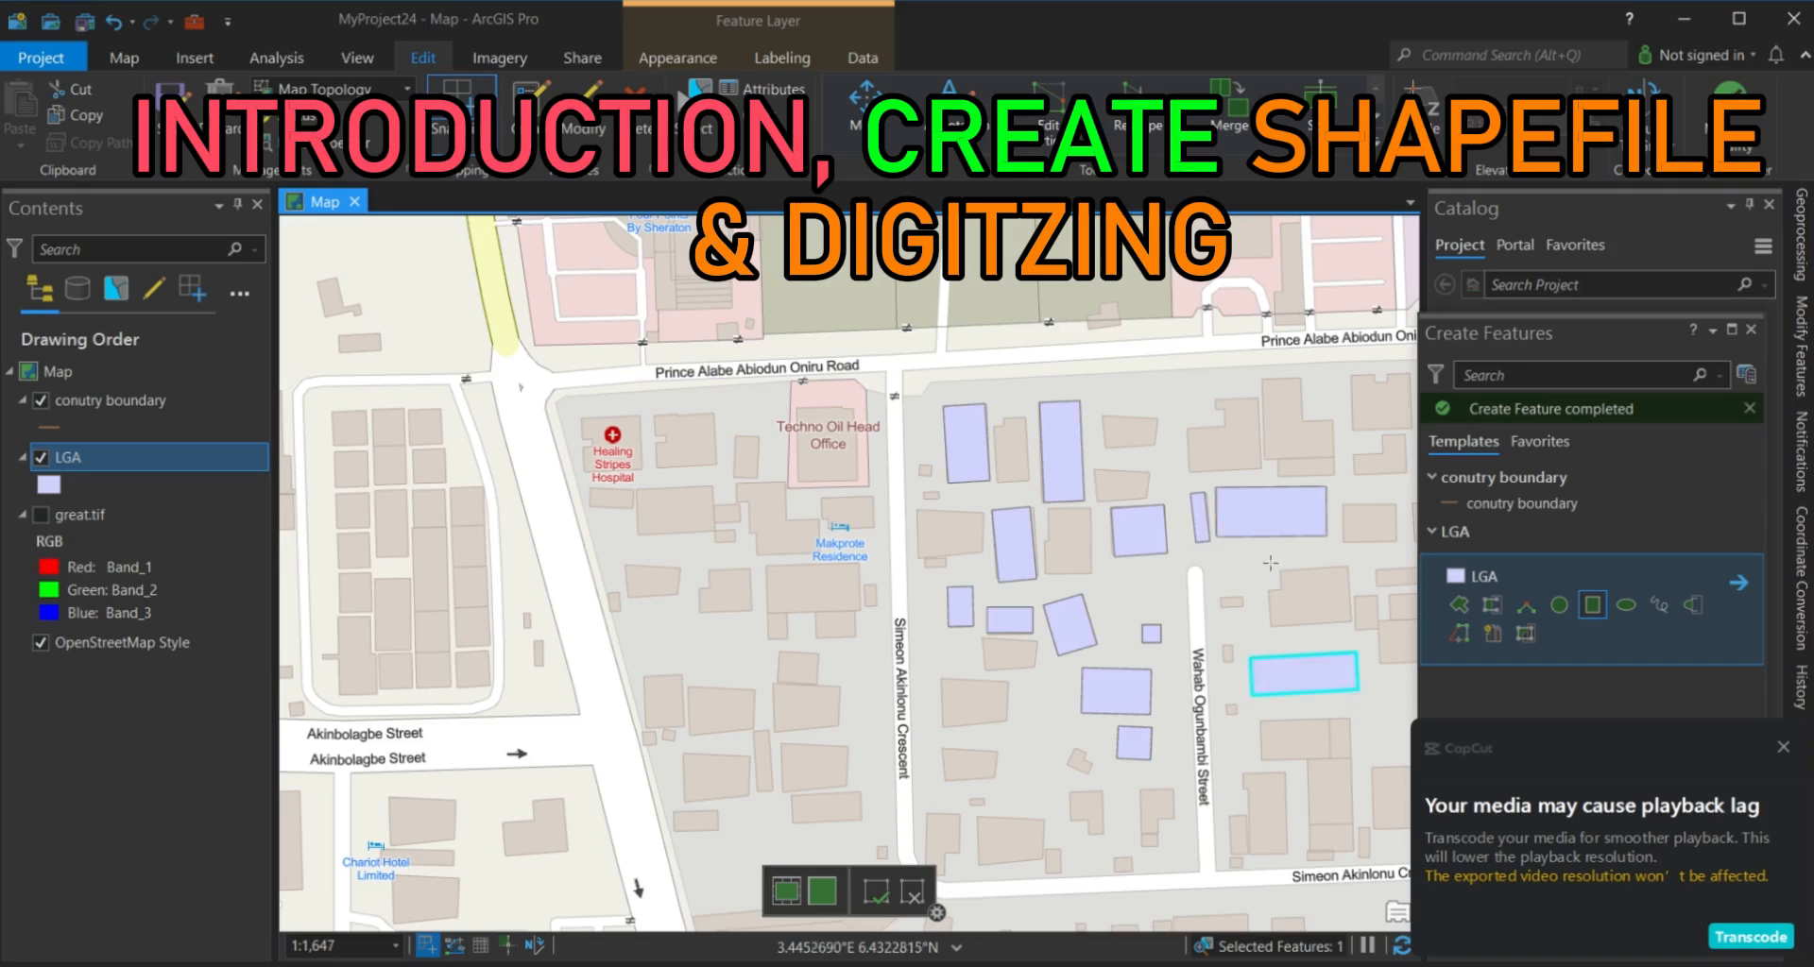
left_click(1100, 415)
left_click(1102, 448)
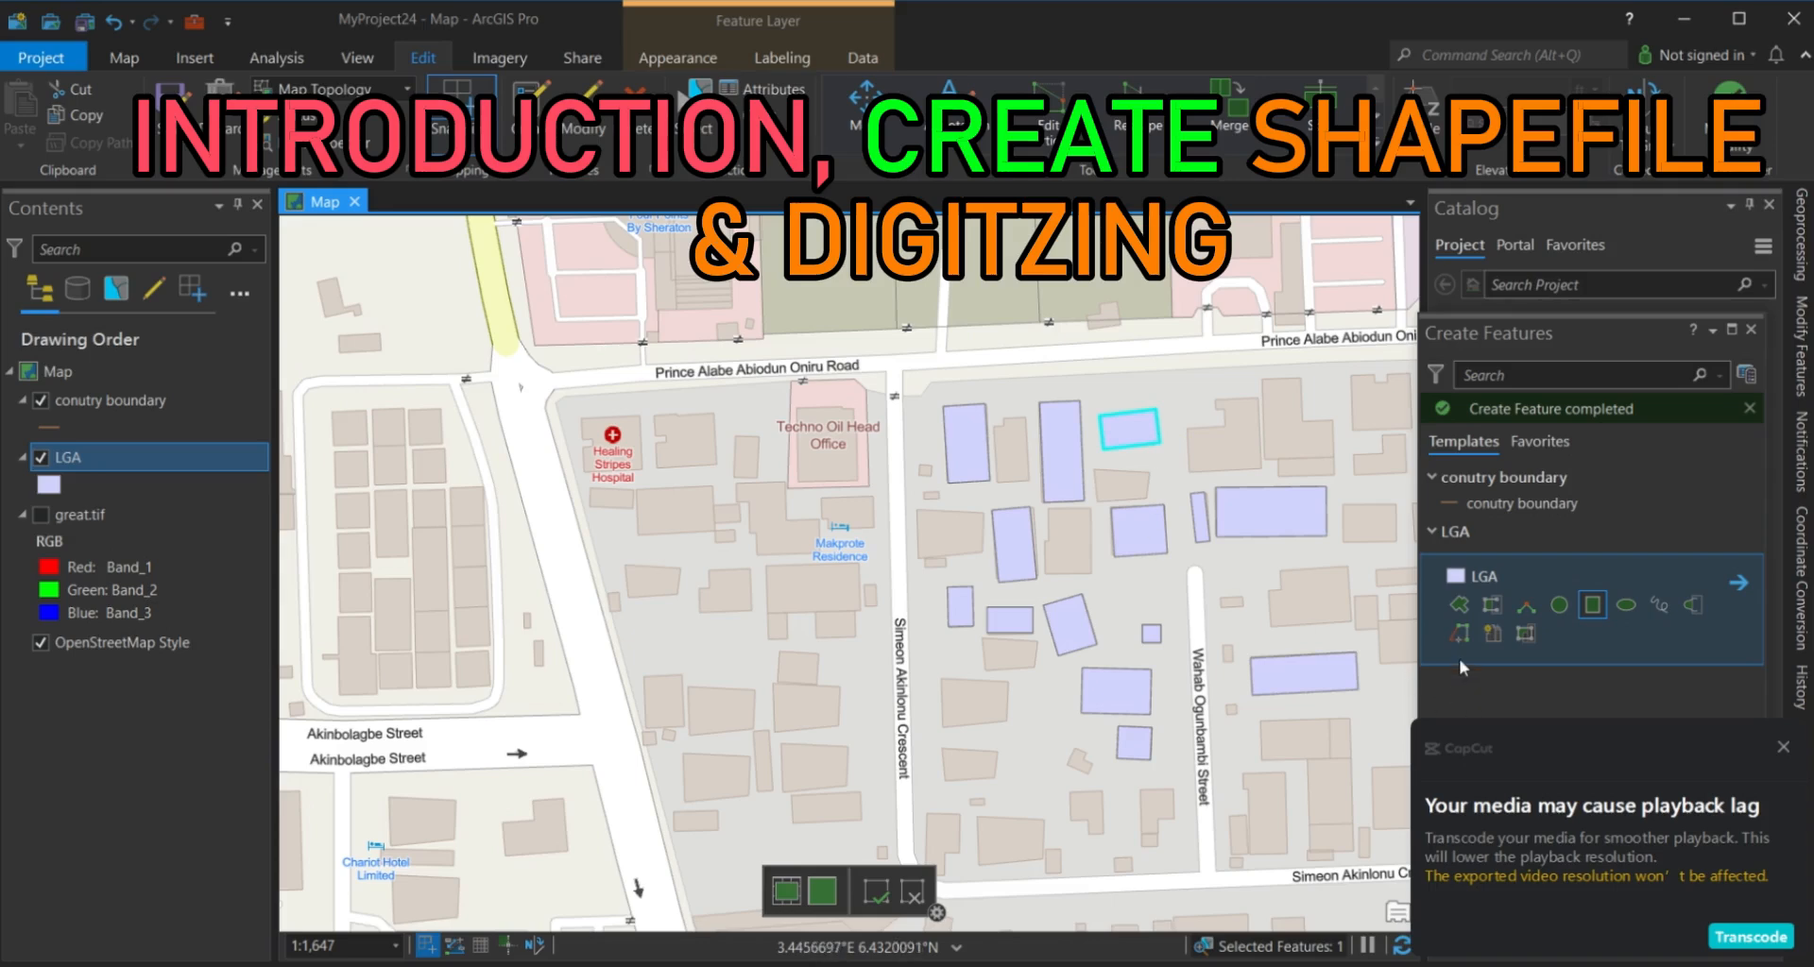
Trace along the edges of the small upright LGA rectangle near Simeon Akinlonu Crescent to create another LGA polygon.
left_click(1460, 634)
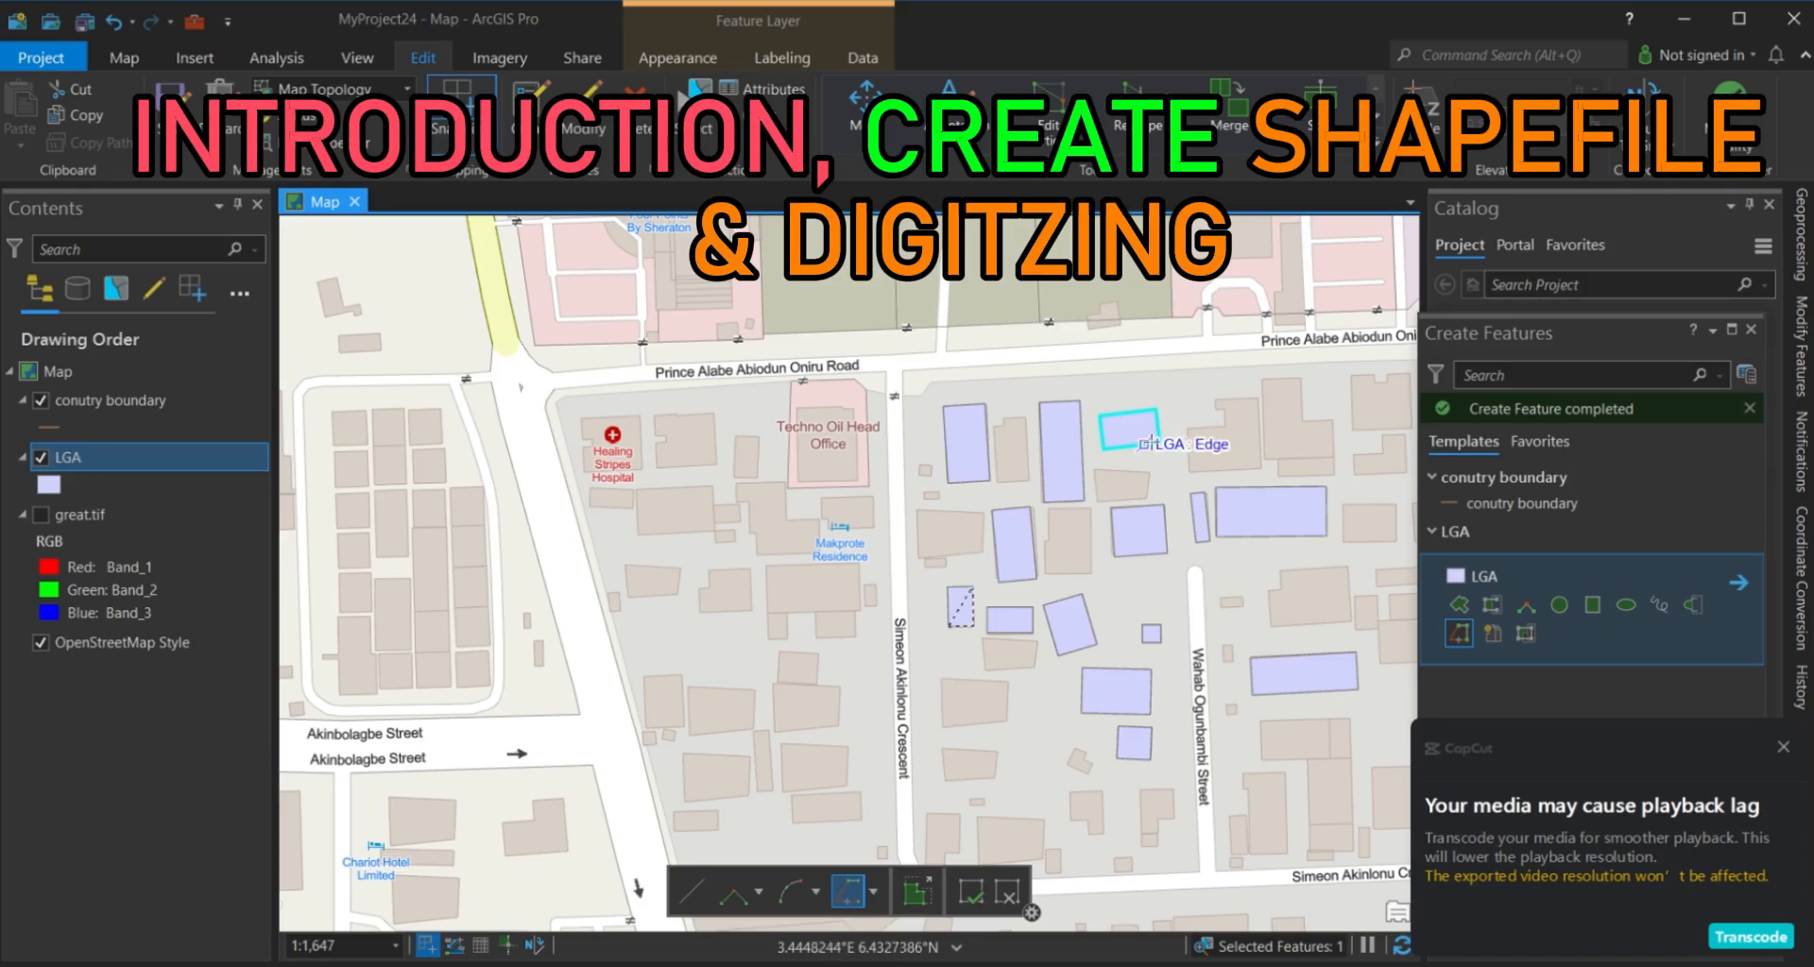
left_click(1155, 409)
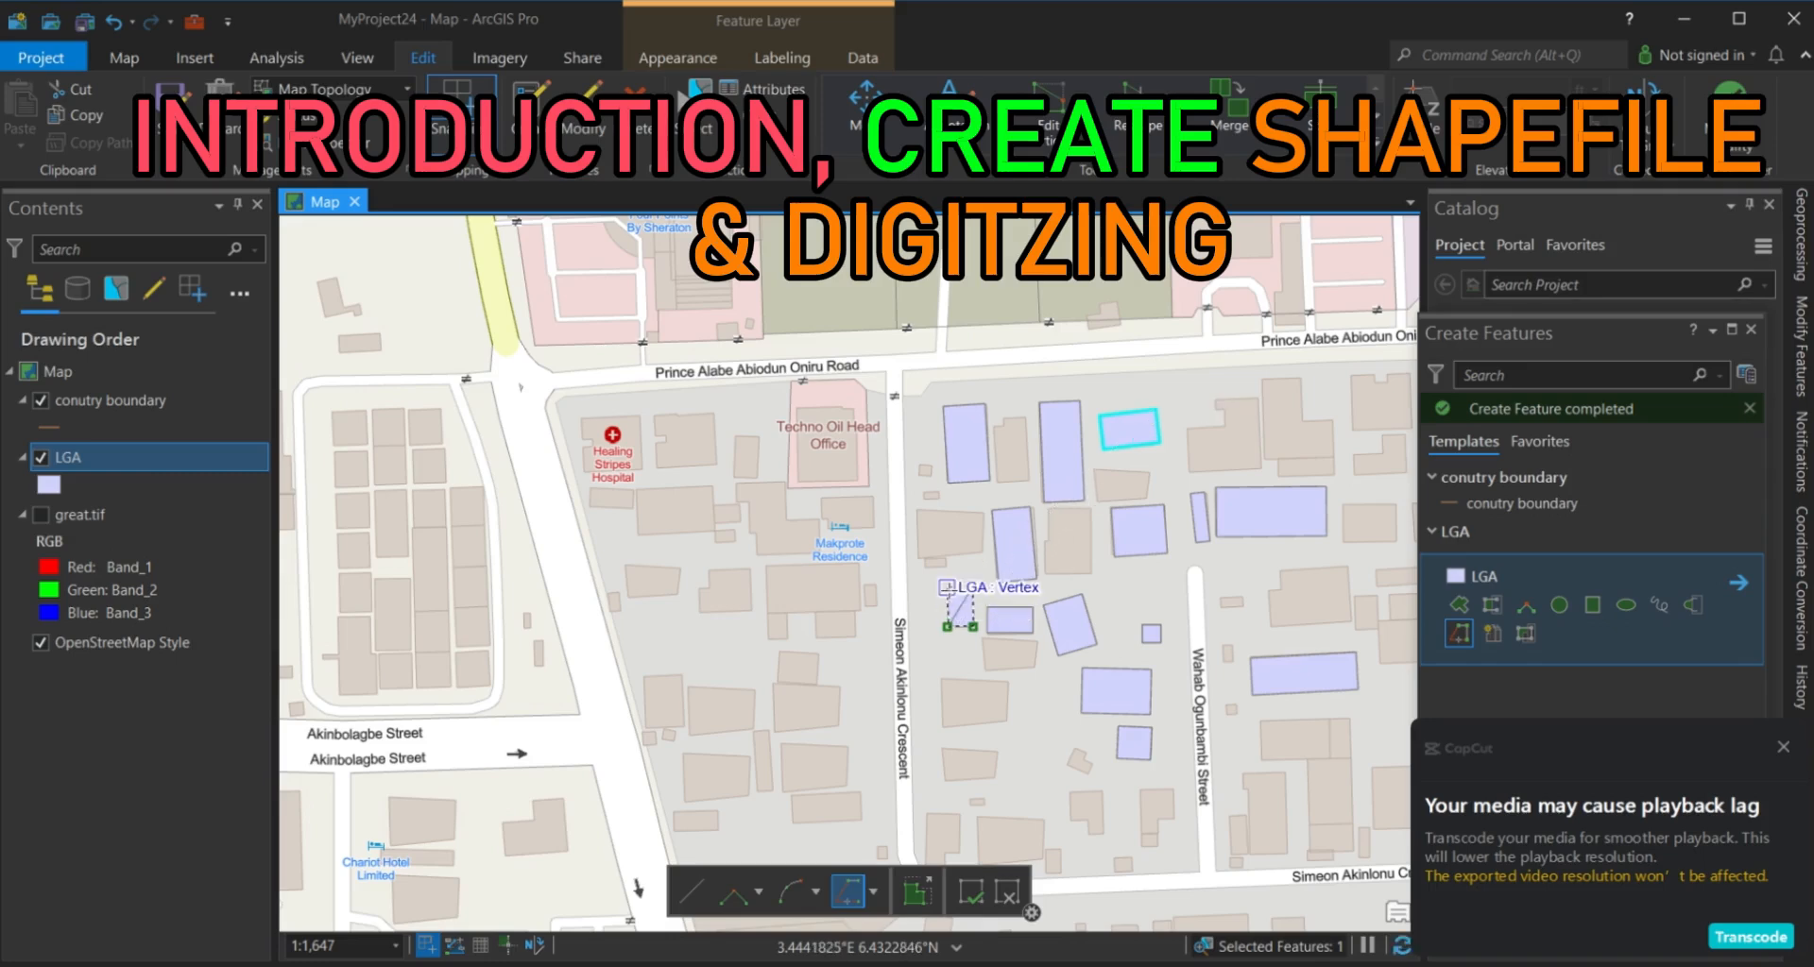
double_click(947, 588)
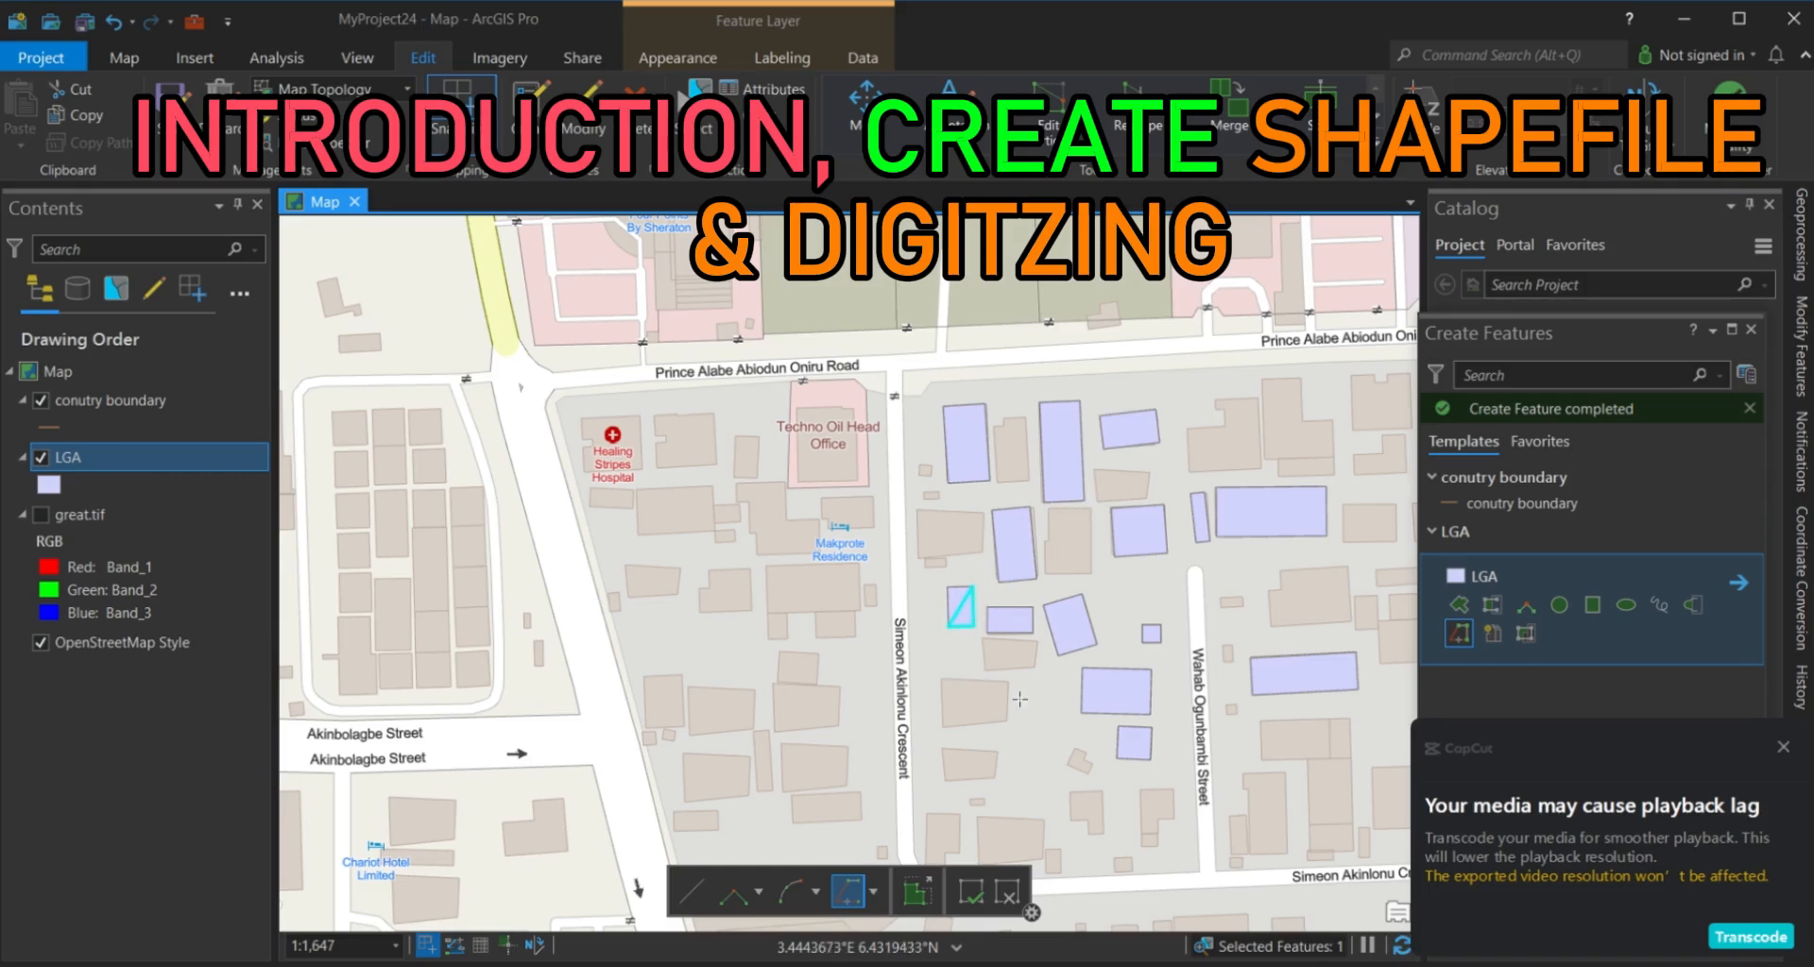
Switch LGA feature creation from tracing to sketching polygons with straight segments.
left_click(1461, 637)
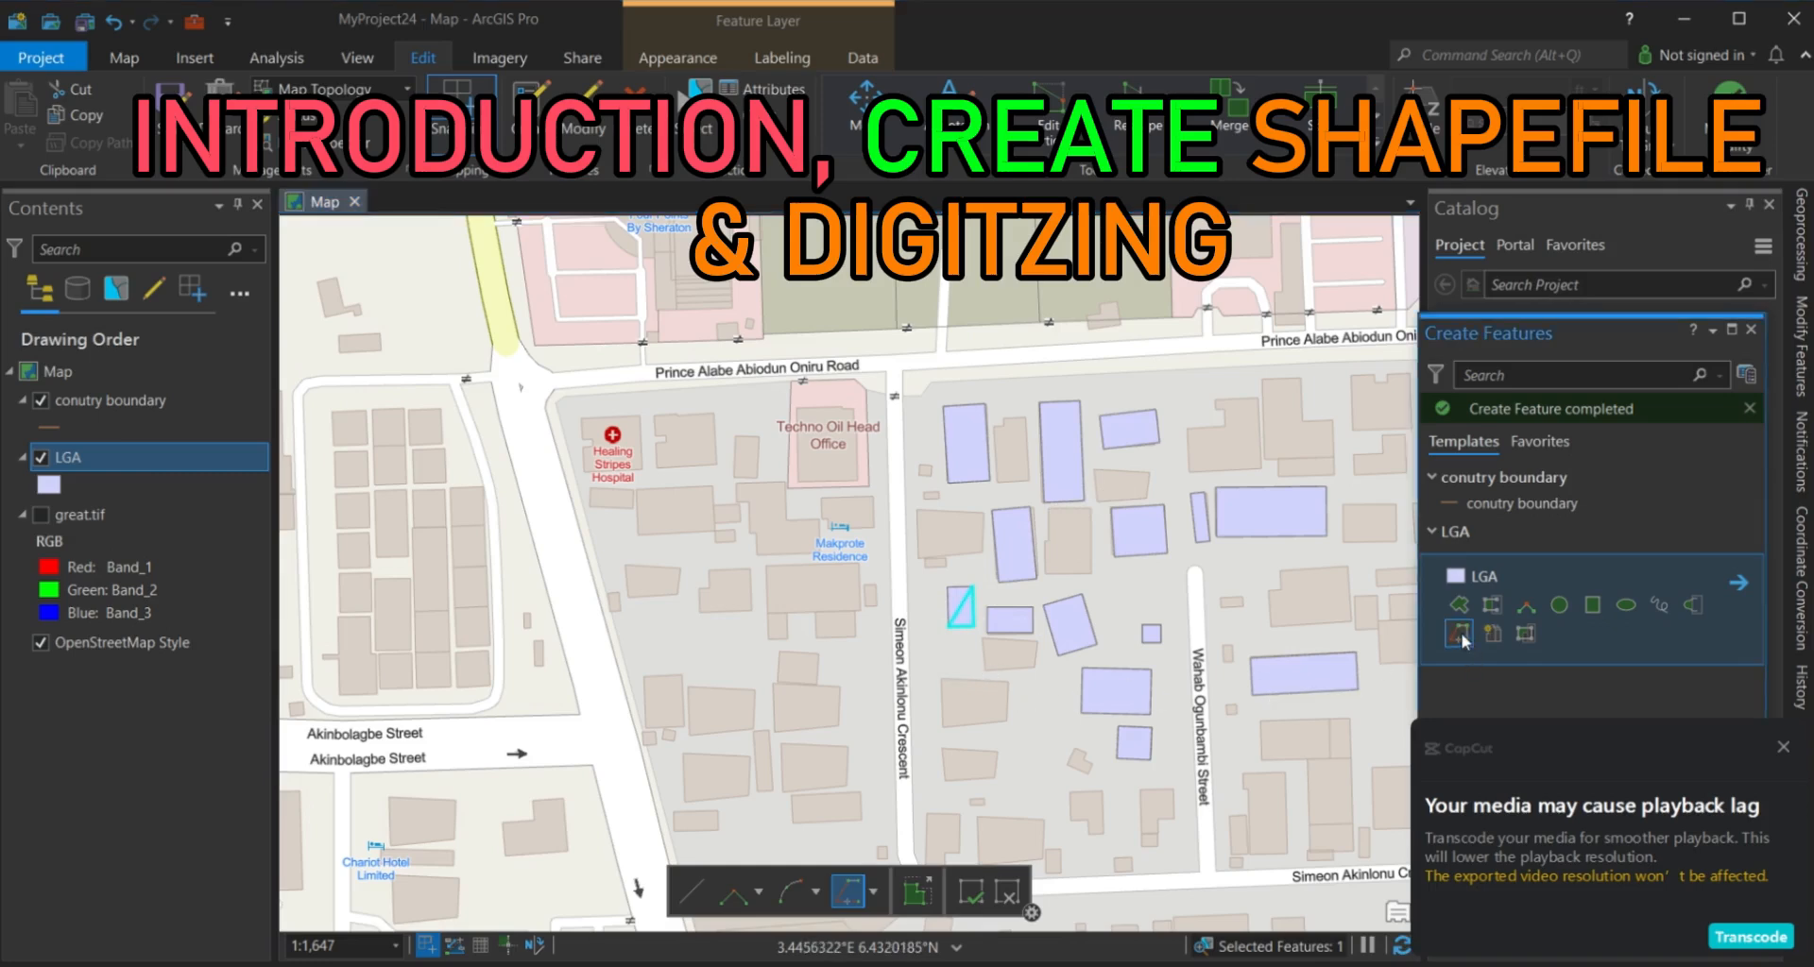
left_click(1526, 635)
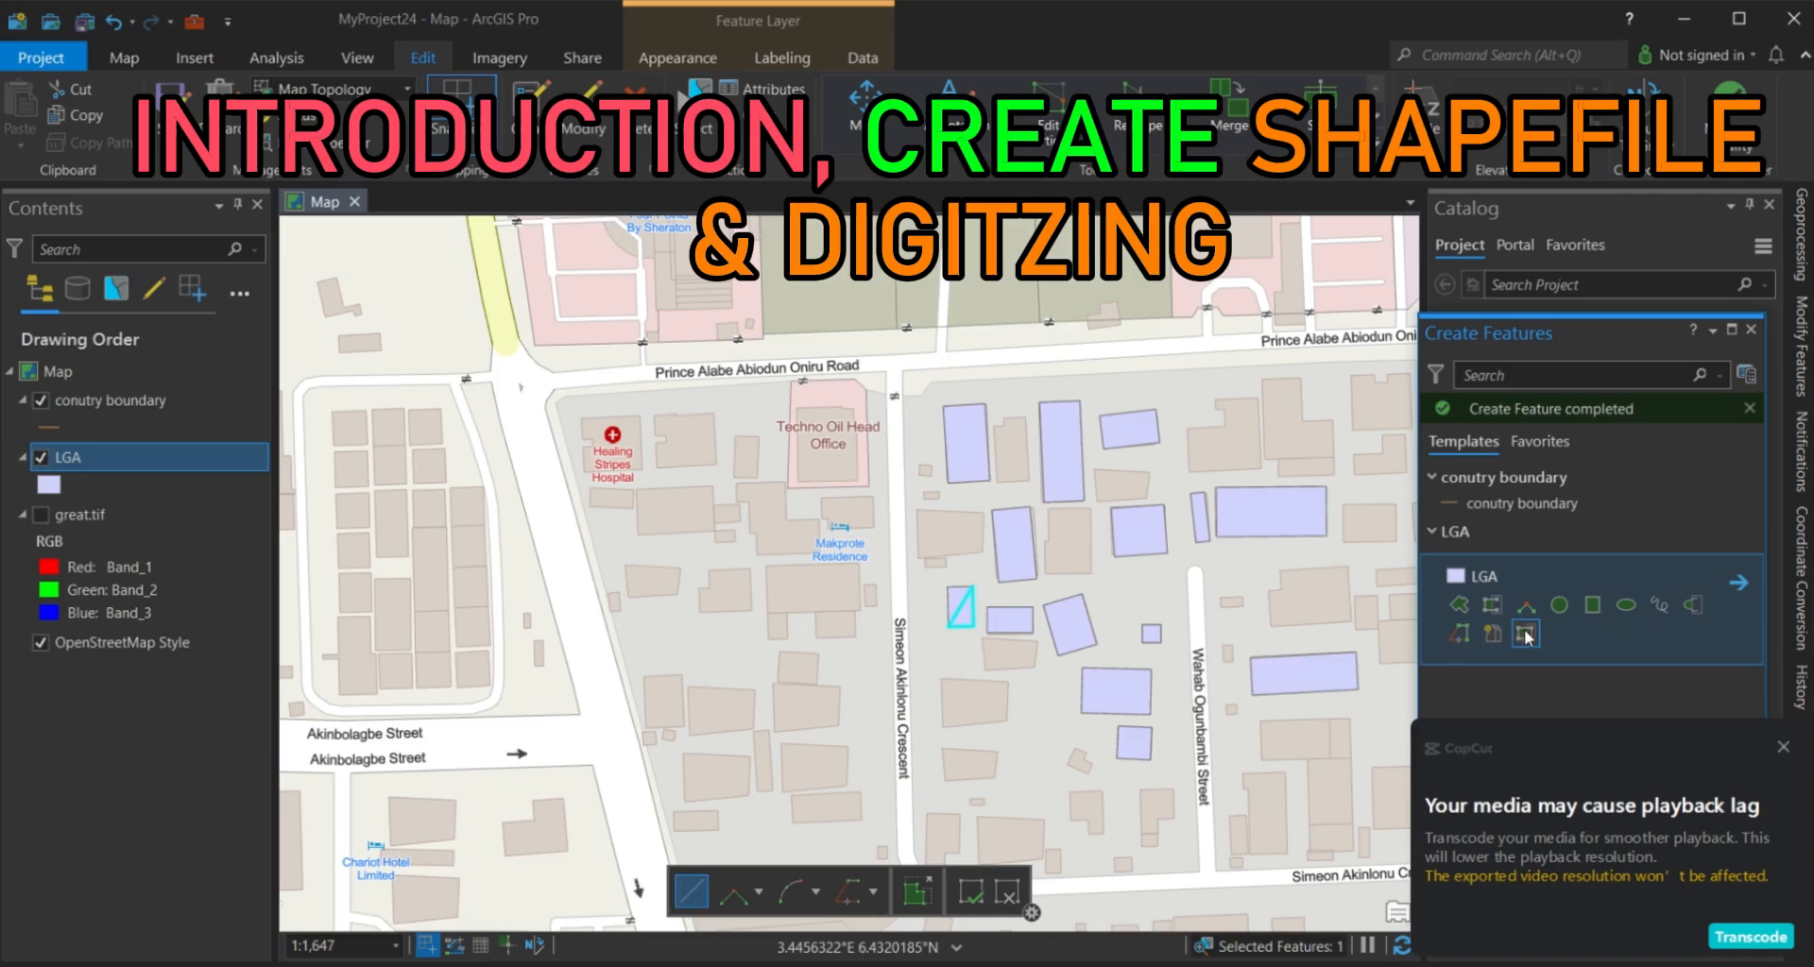
left_click(917, 892)
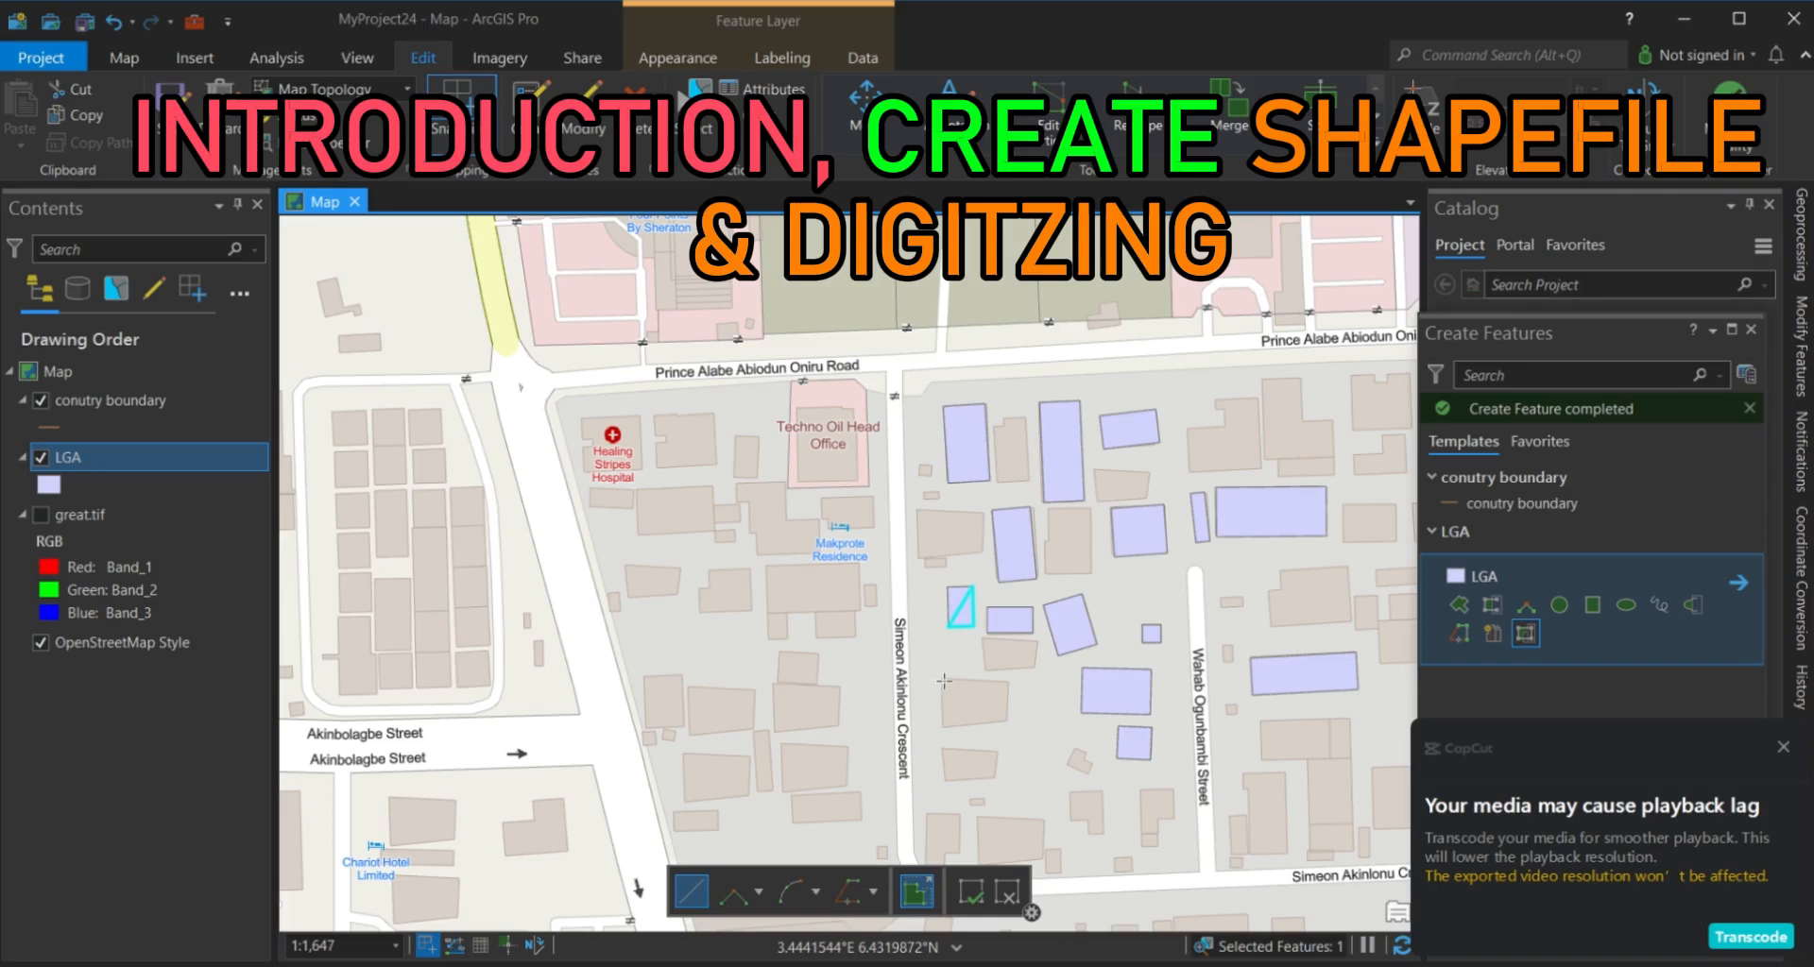
left_click(1044, 502)
right_click(1052, 508)
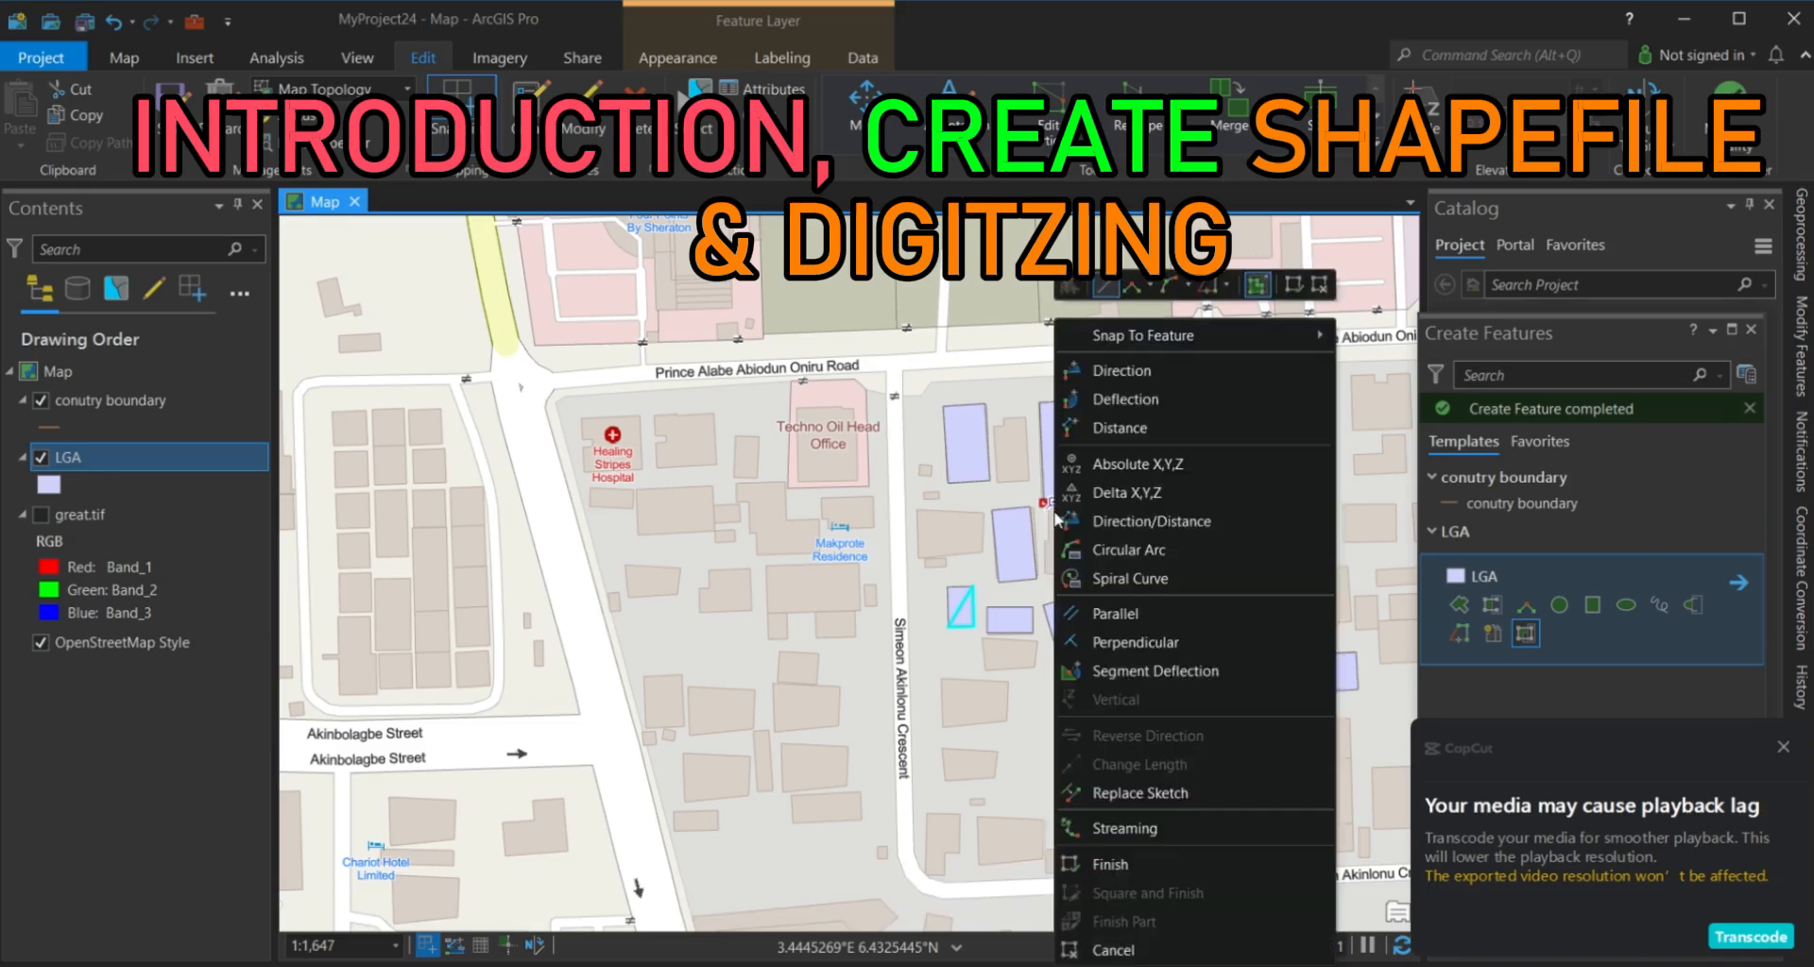
left_click(1112, 953)
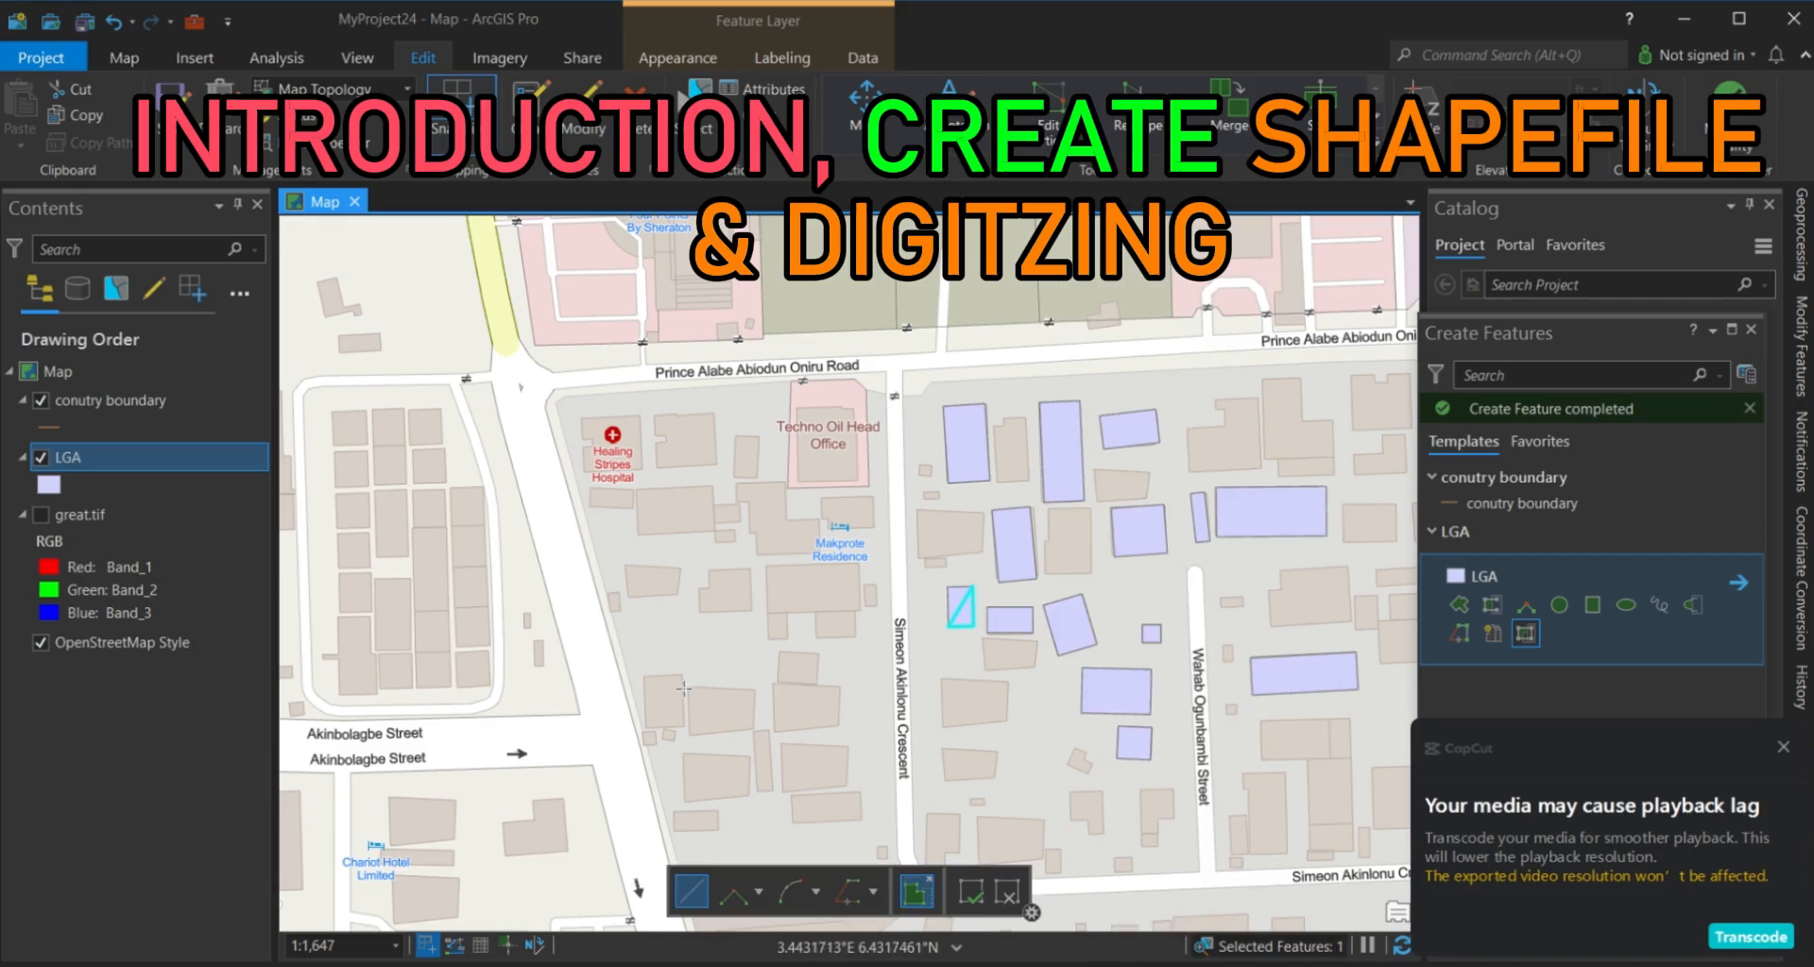
Draw a stepped LGA polygon corner by corner over the L-shaped building northeast of Chariot Hotel Limited.
left_click(533, 819)
left_click(533, 801)
left_click(562, 799)
left_click(568, 855)
left_click(502, 857)
left_click(498, 822)
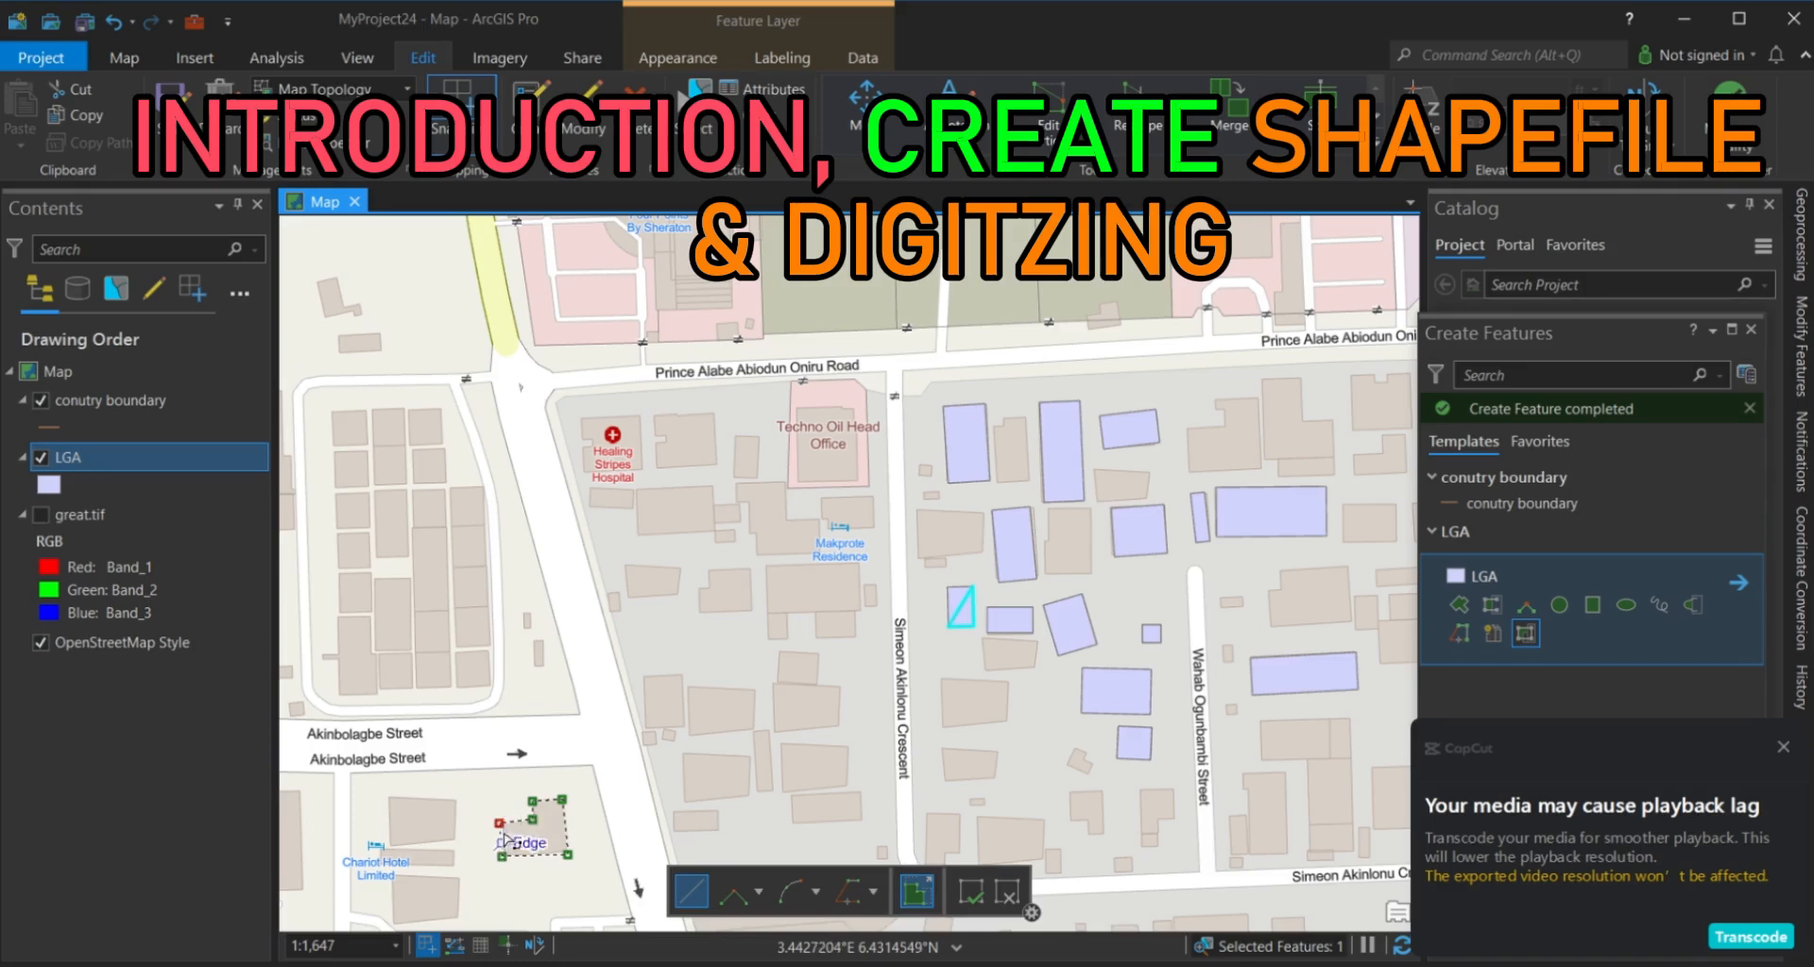
double_click(533, 818)
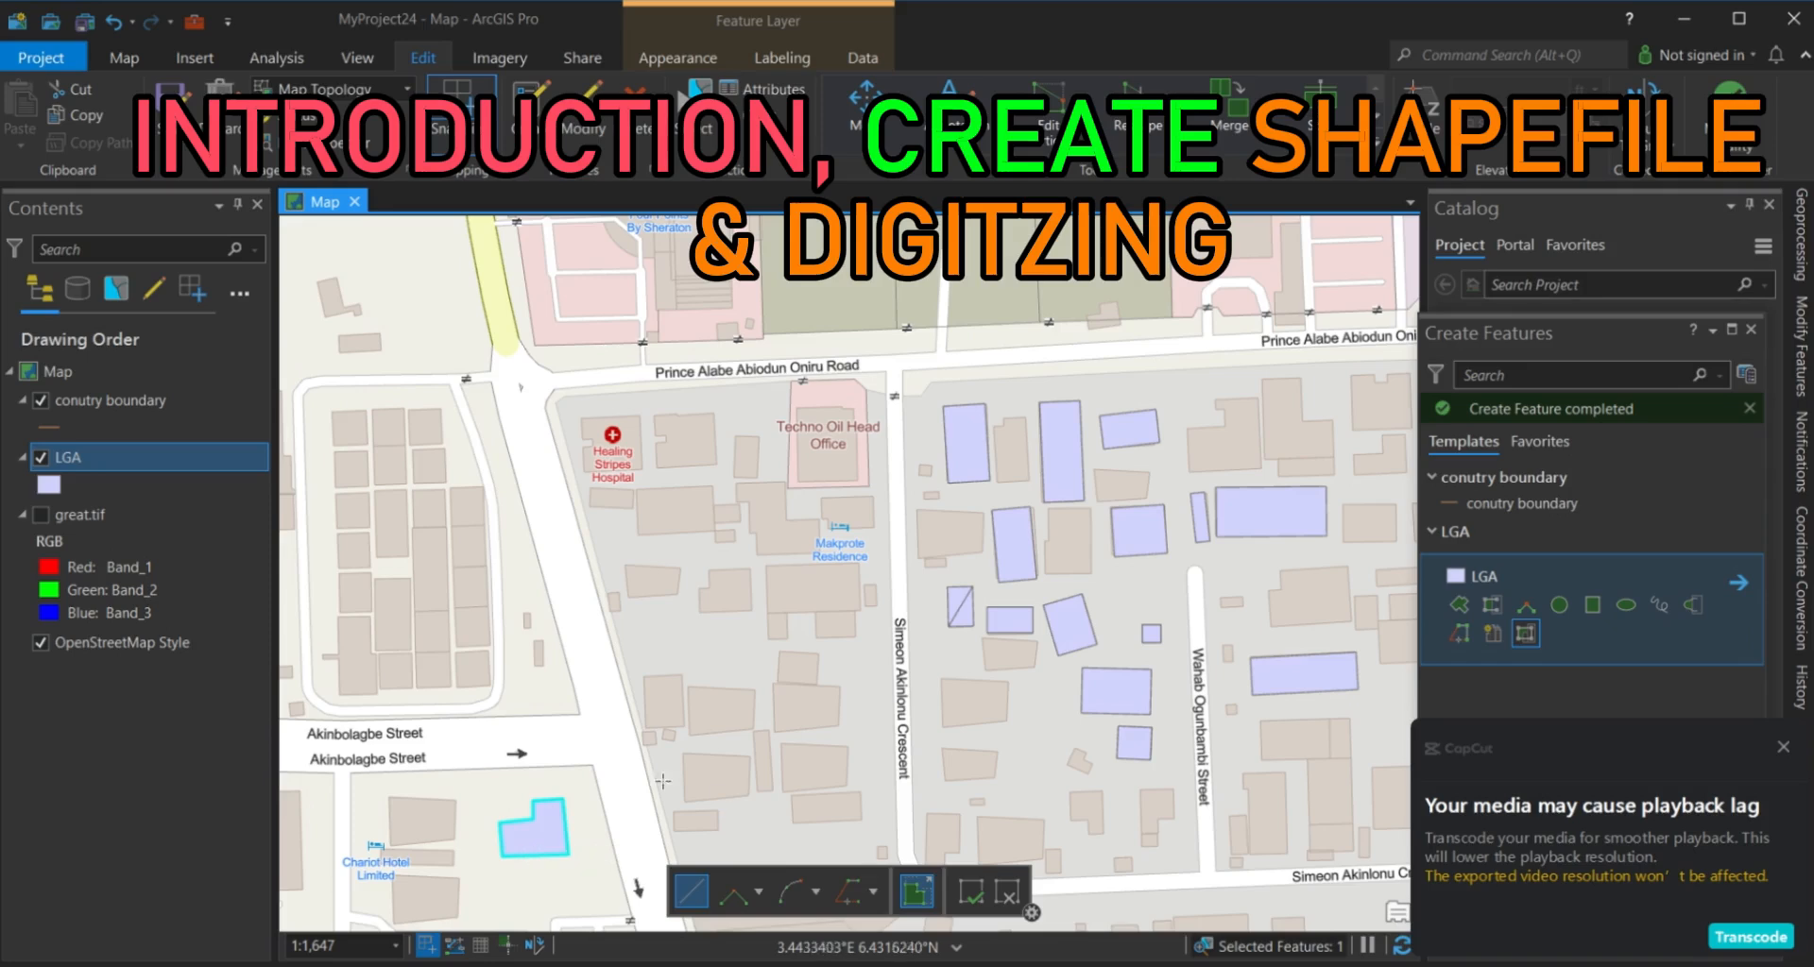
Draw a stepped LGA polygon corner by corner over the notched building southwest of Makprote Residence.
left_click(699, 588)
left_click(710, 587)
left_click(709, 569)
left_click(753, 570)
left_click(750, 608)
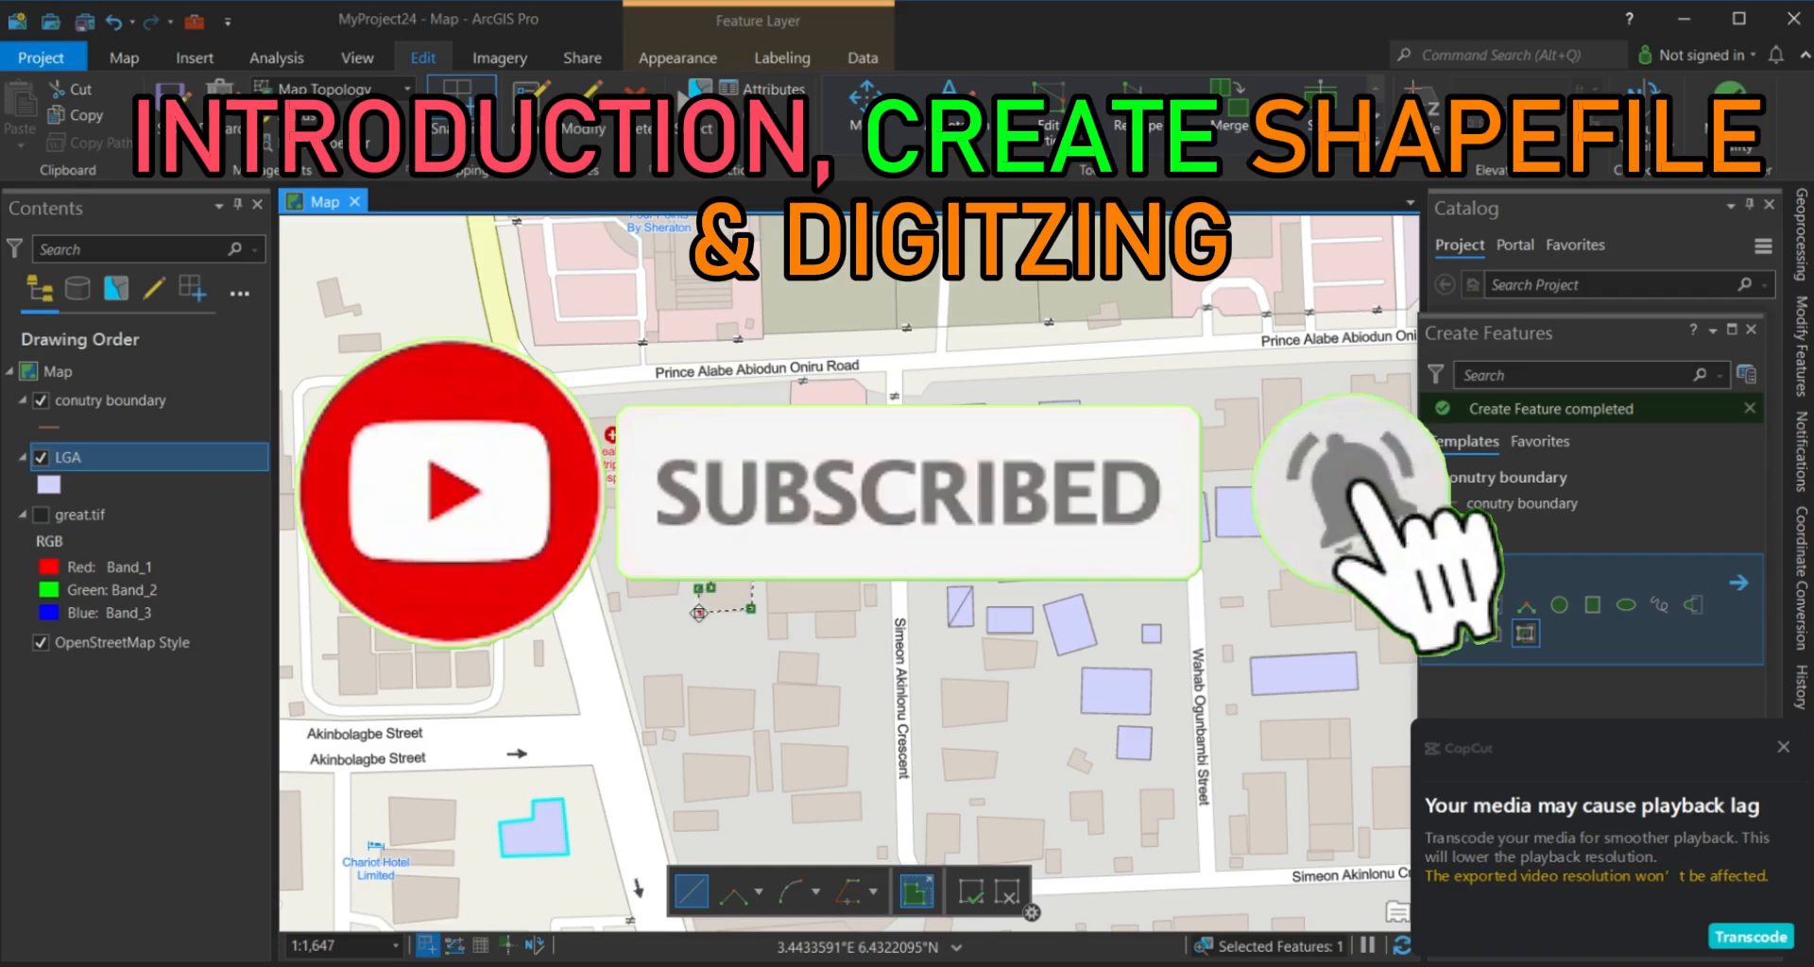
double_click(699, 612)
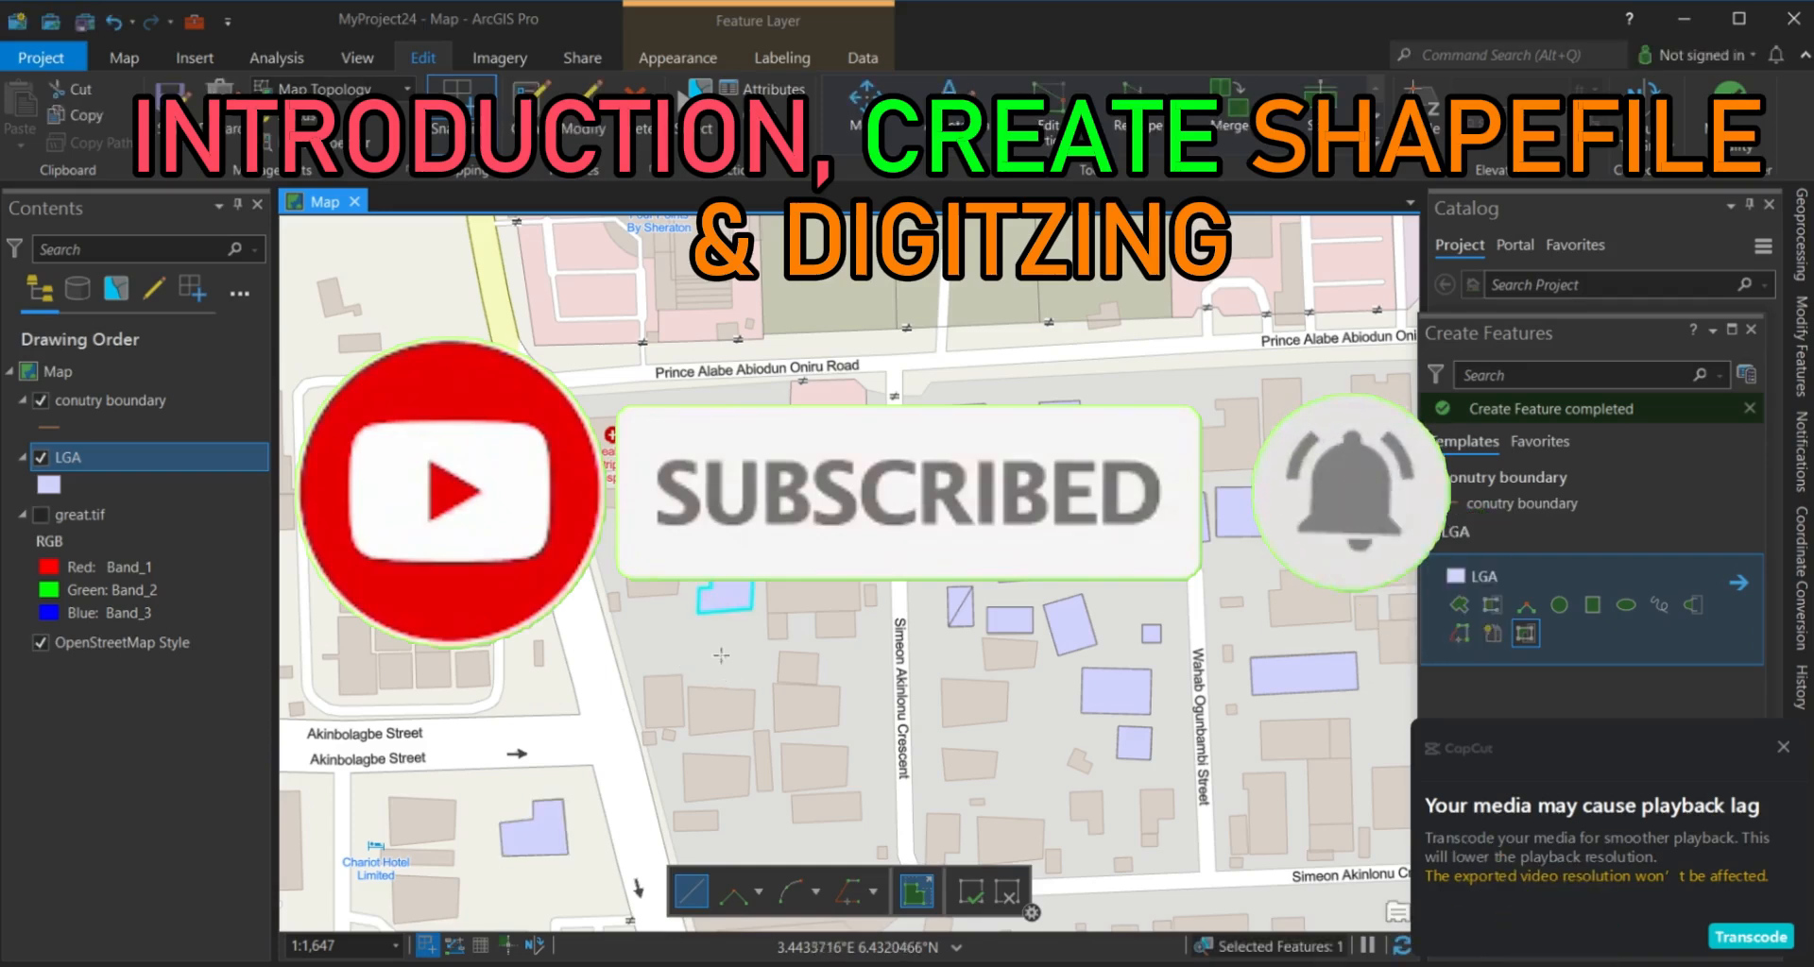
Recolor the LGA layer's fill, trying yellow before choosing red.
right_click(52, 487)
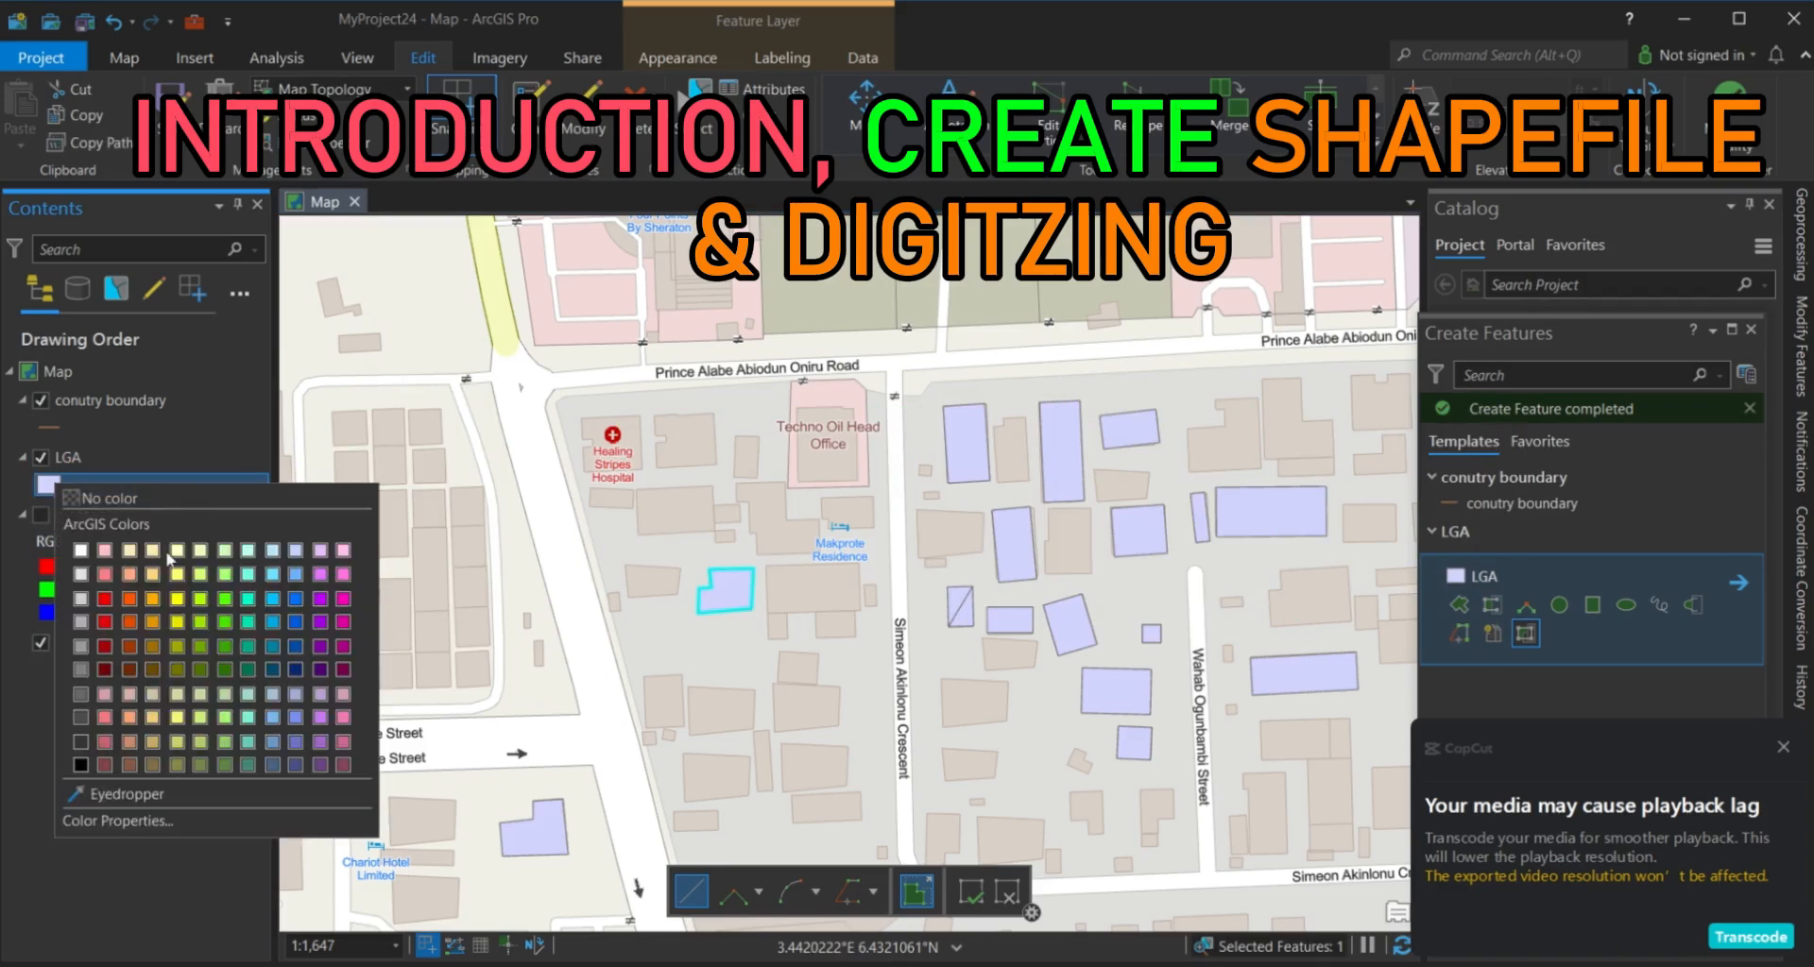
left_click(180, 625)
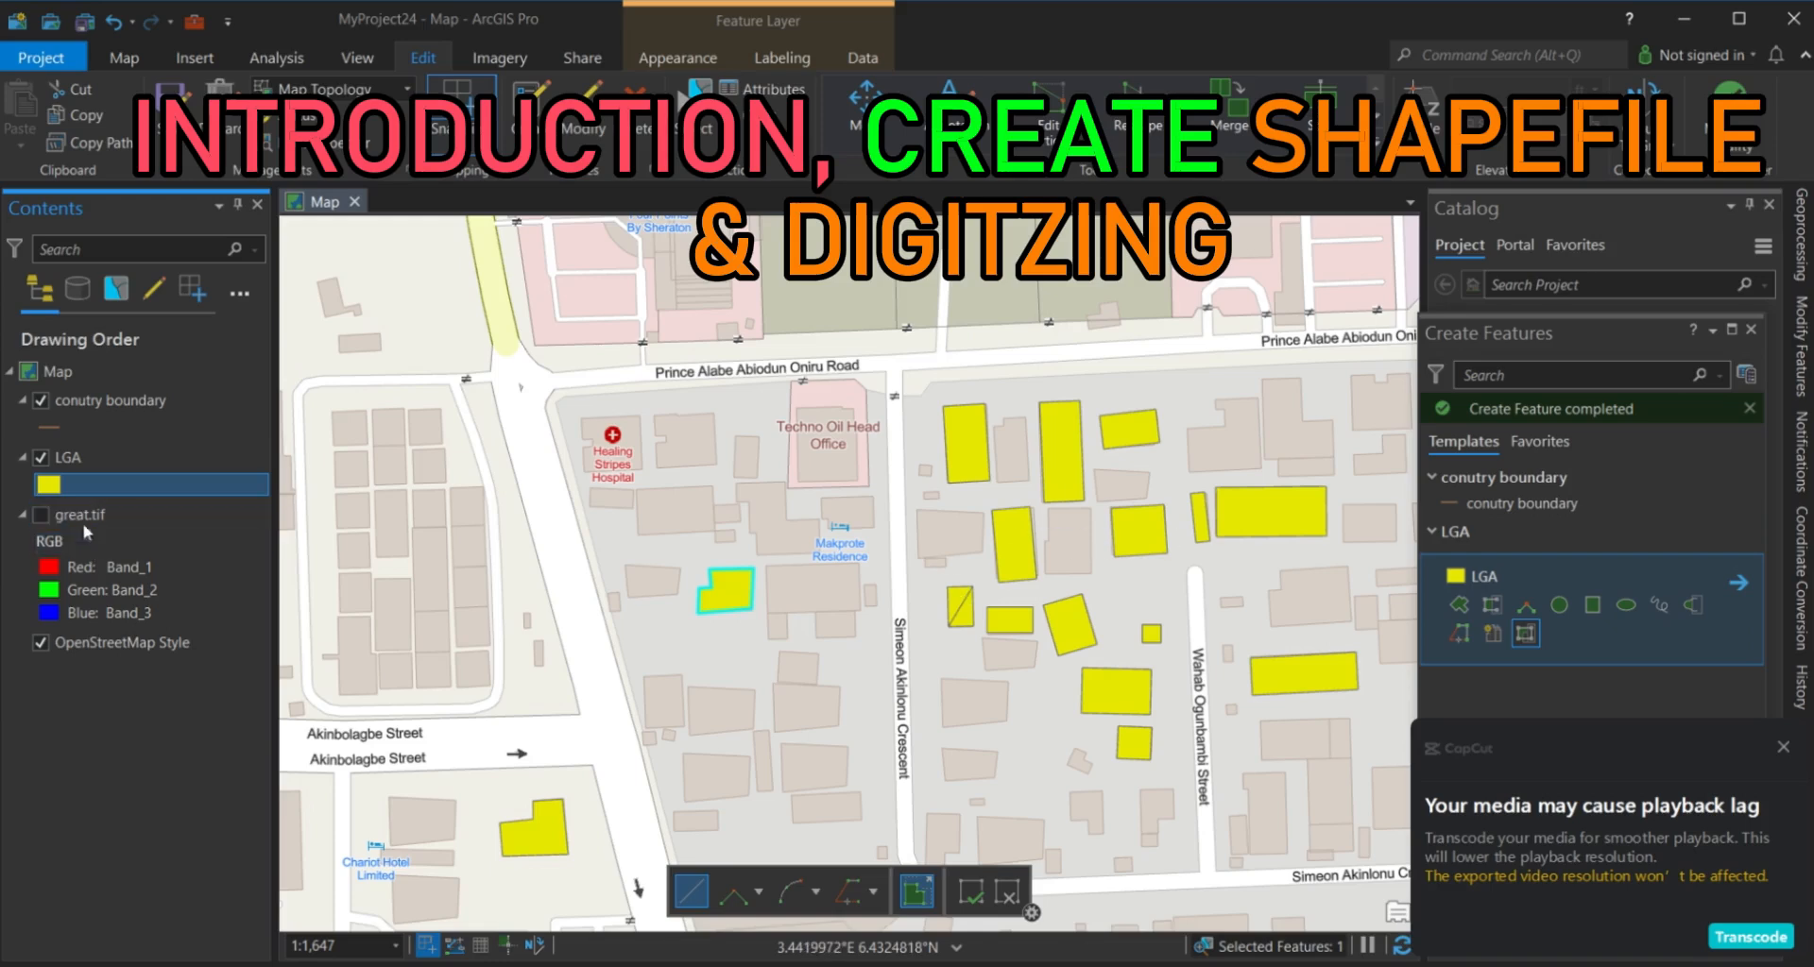
right_click(47, 489)
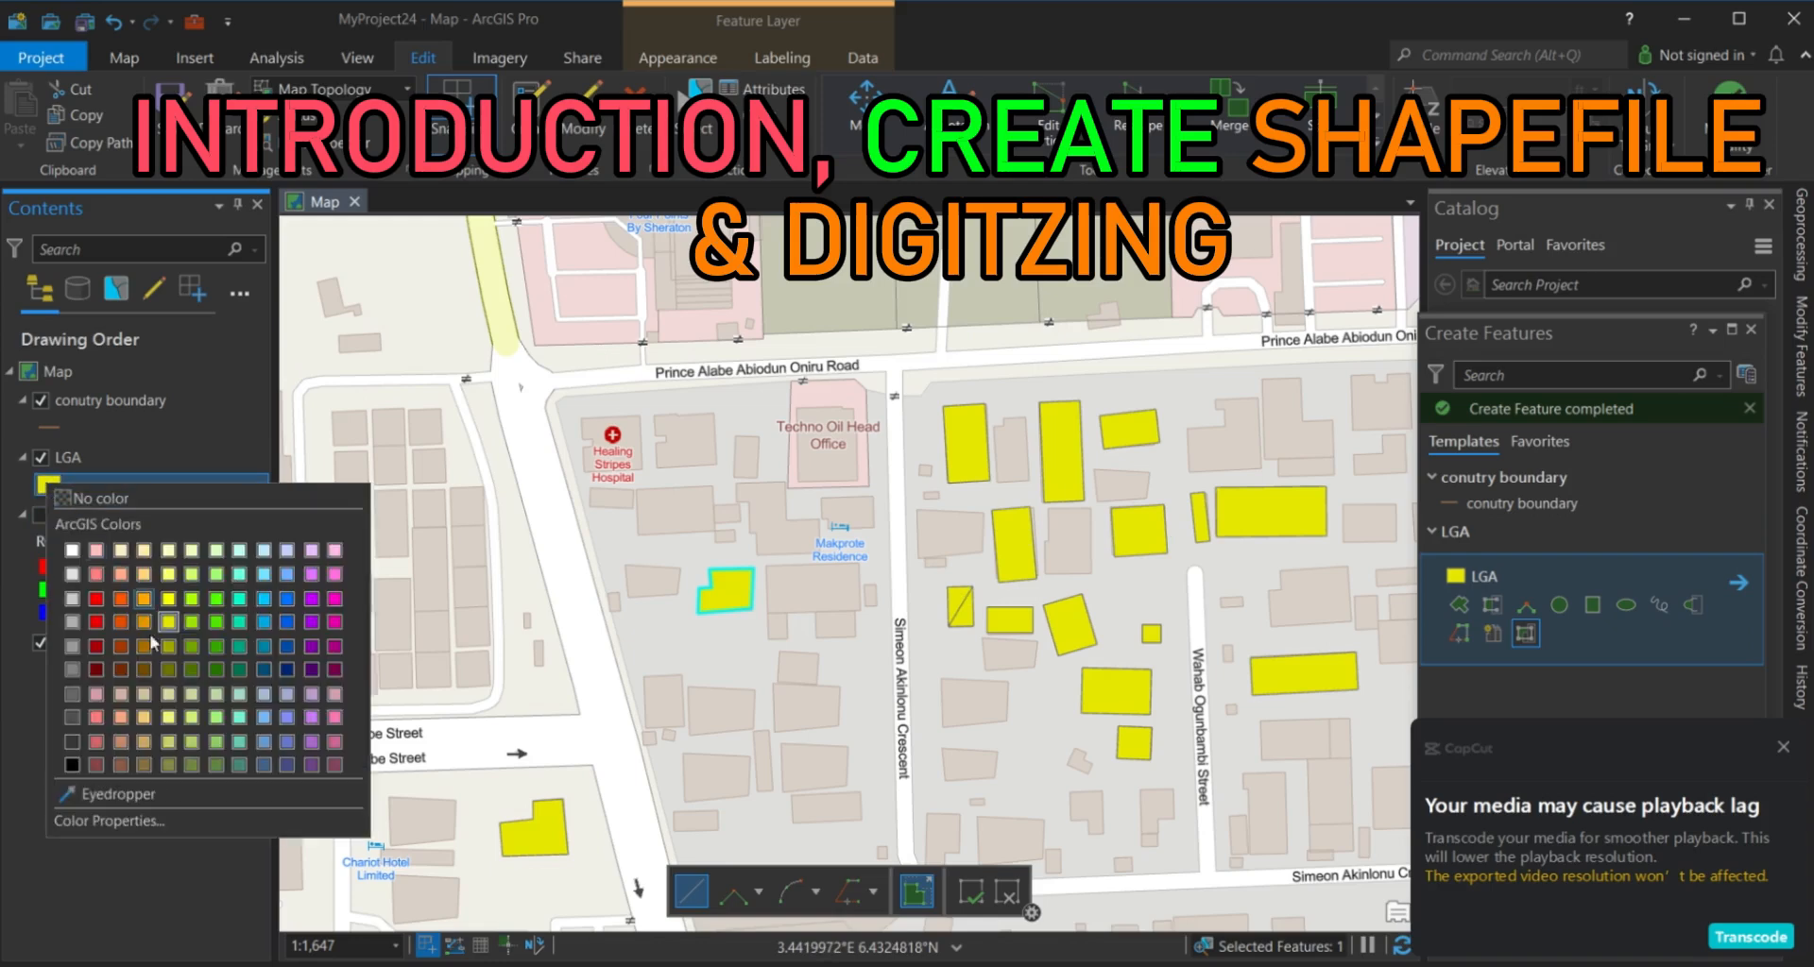
left_click(99, 622)
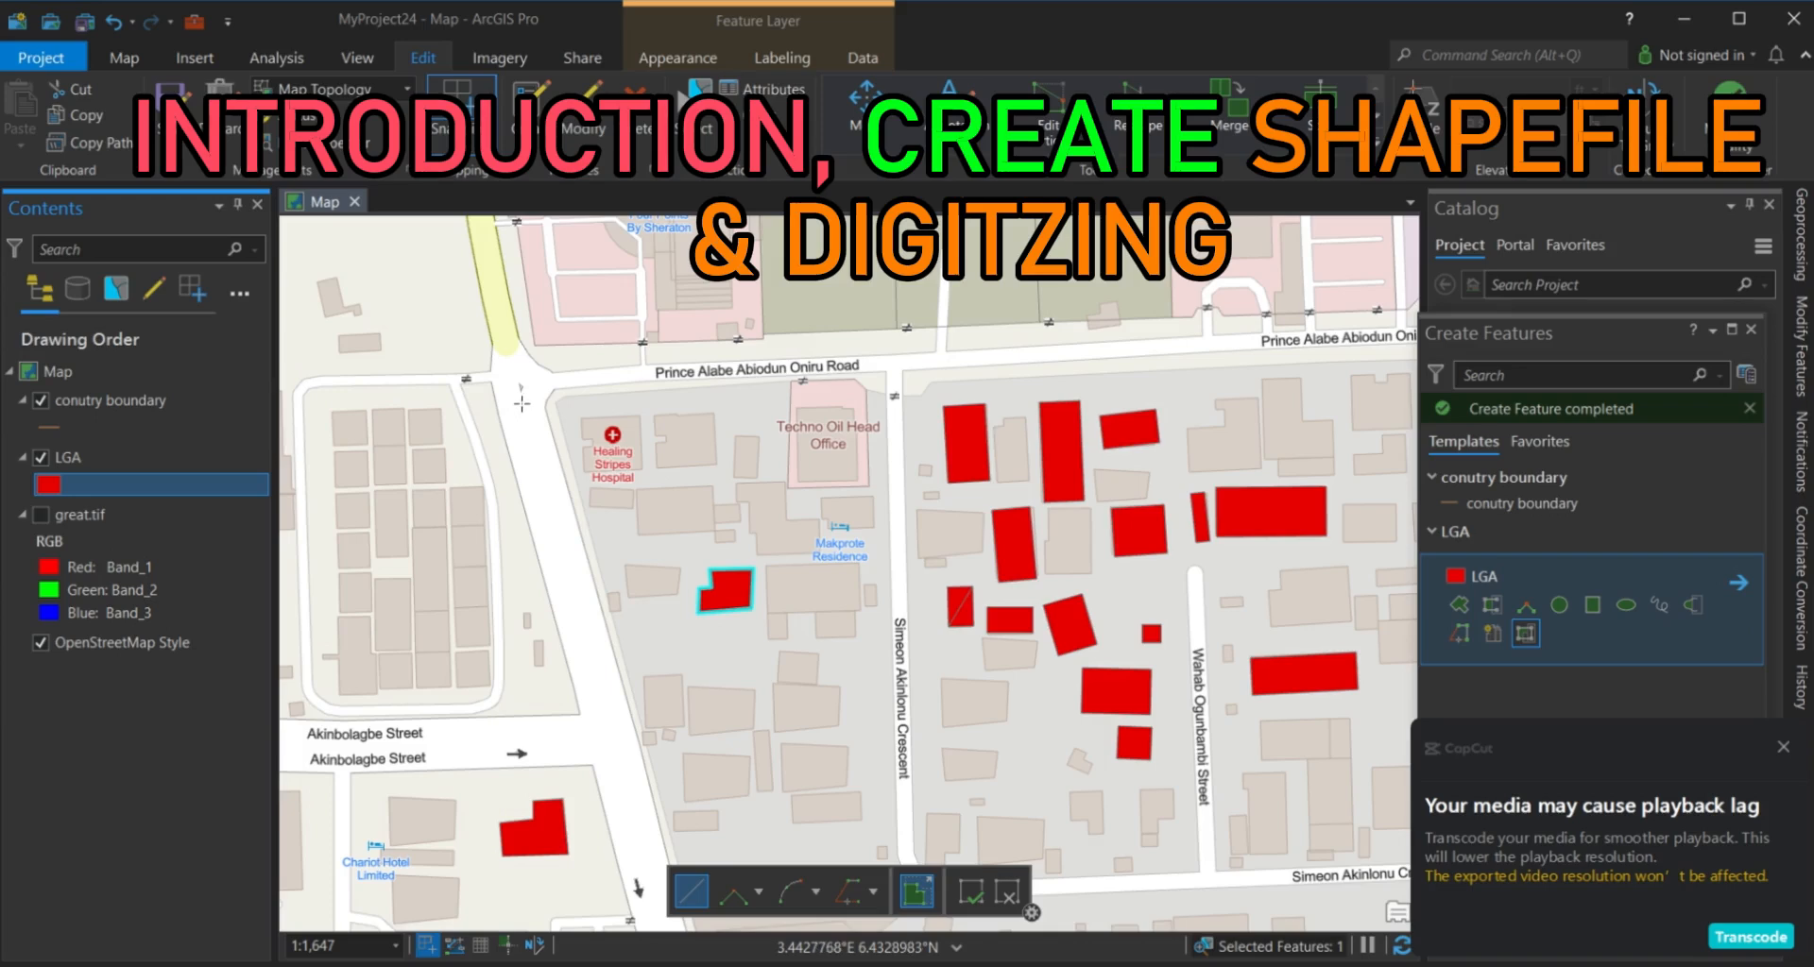
scroll(515, 403, "down", 1)
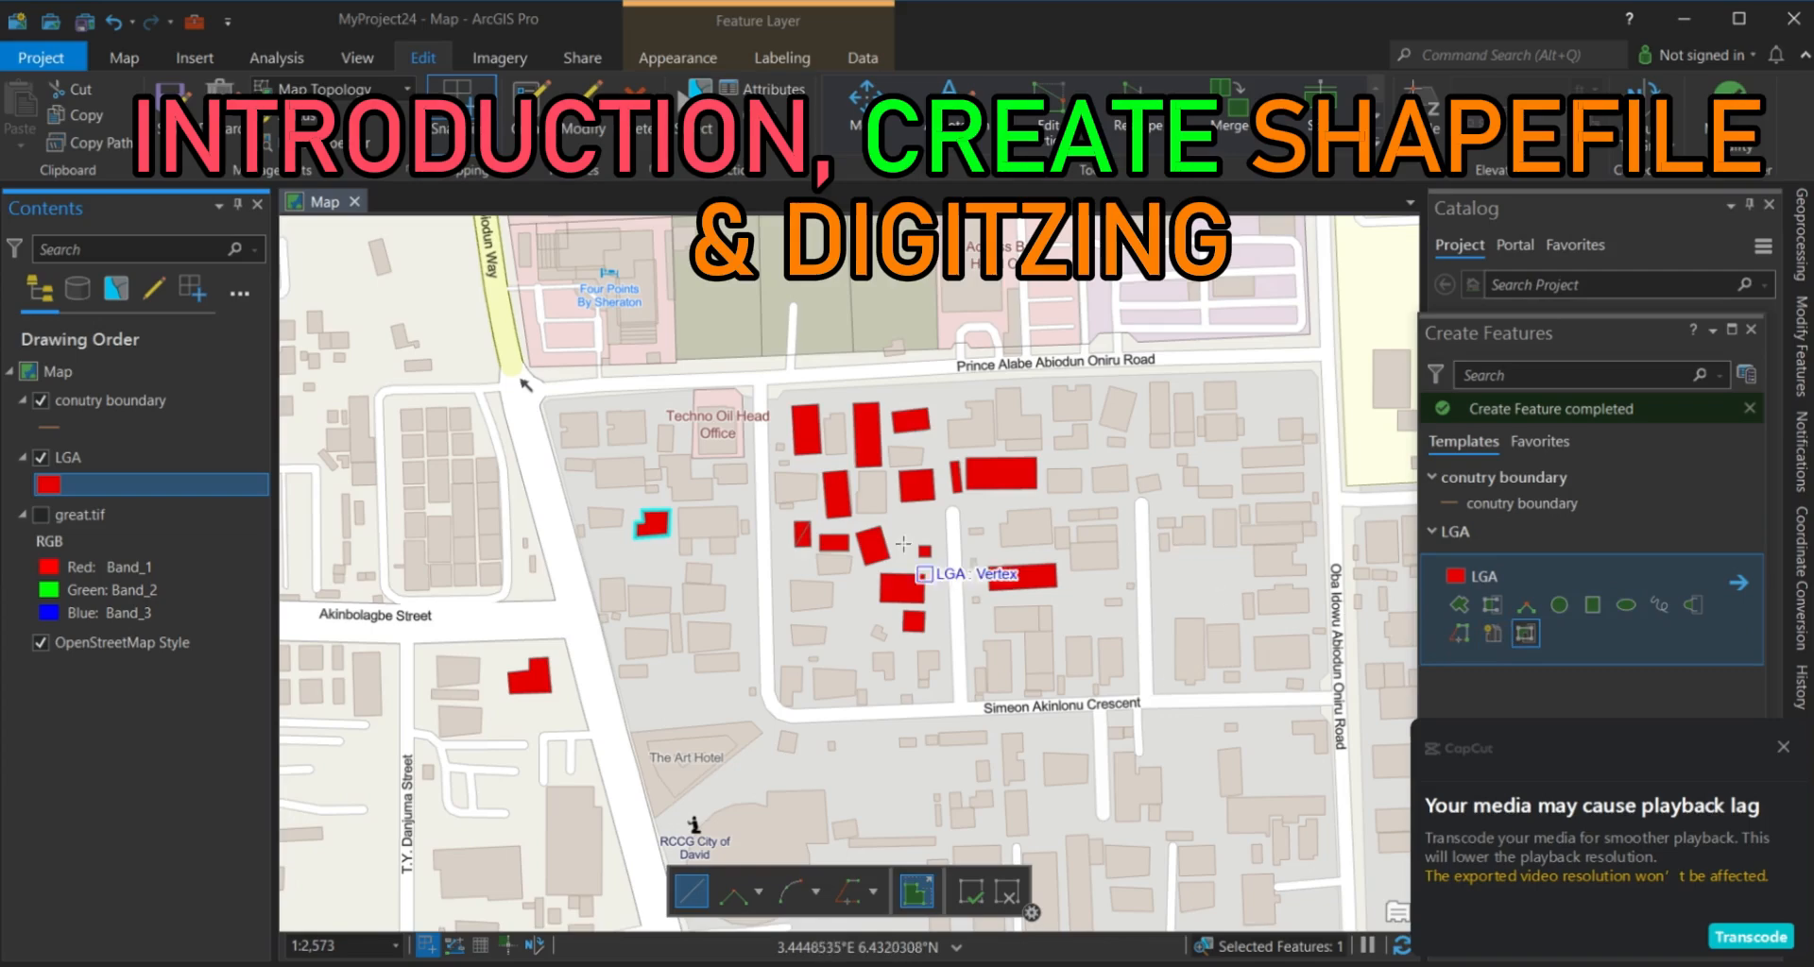
scroll(948, 543, "down", 2)
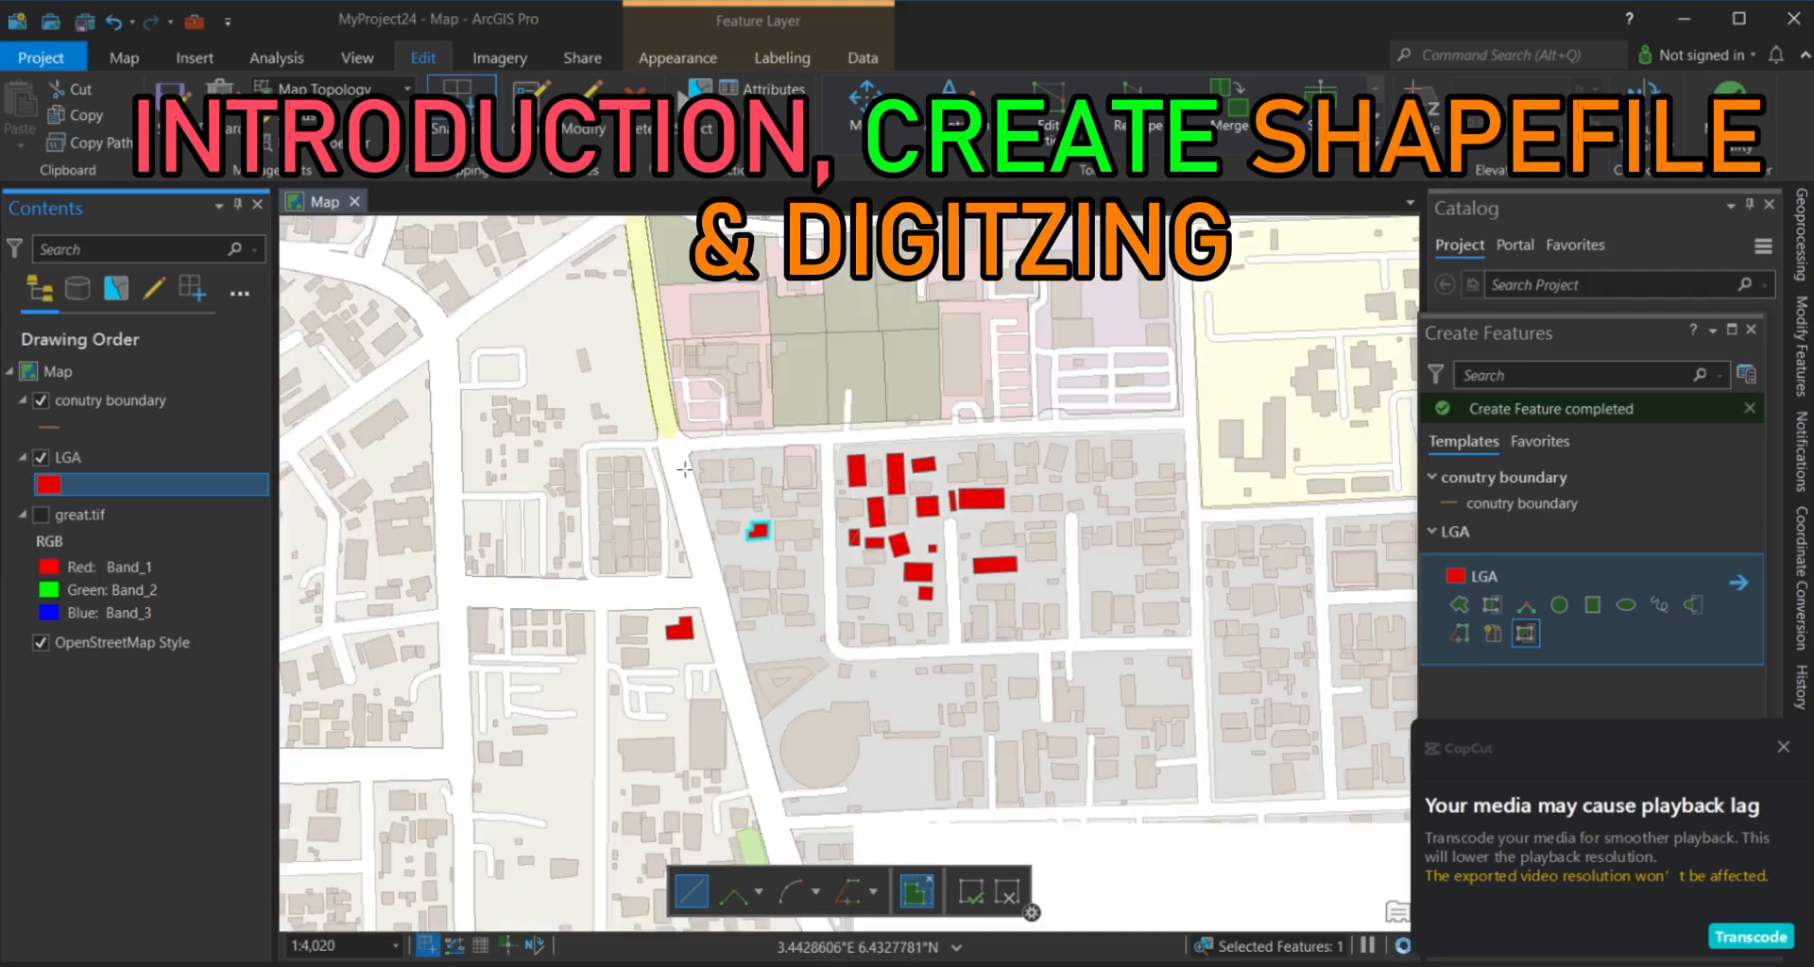
scroll(876, 520, "down", 2)
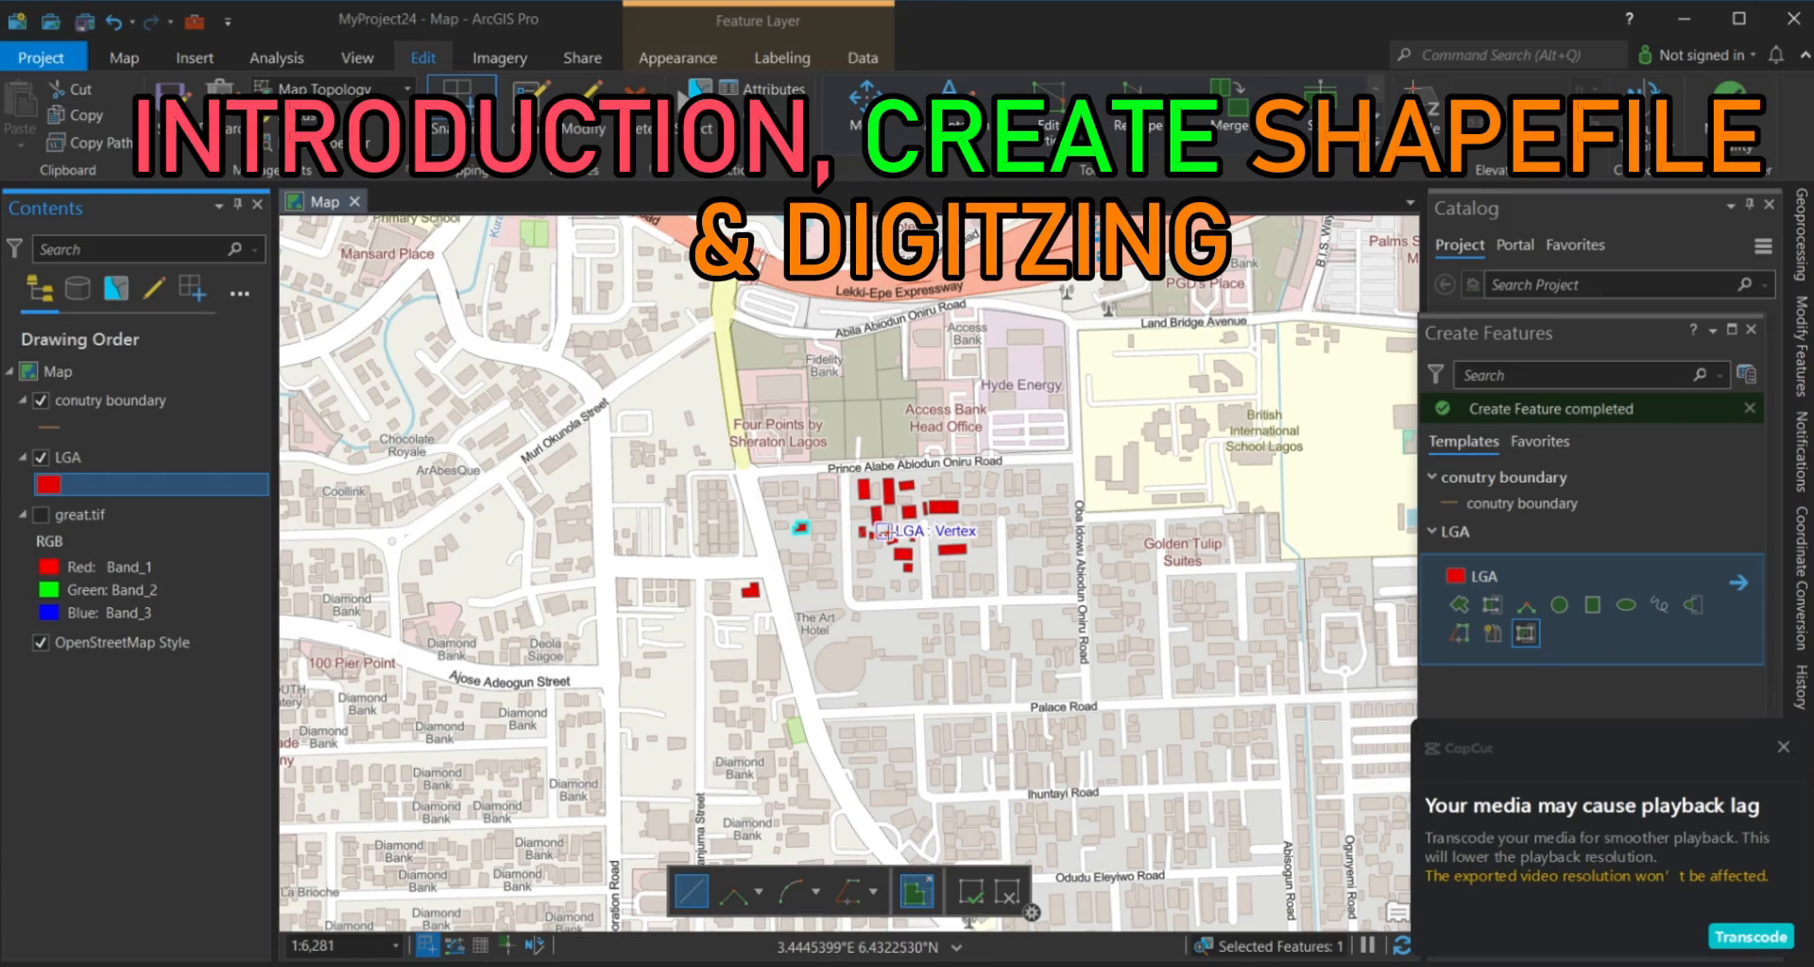
scroll(884, 532, "down", 1)
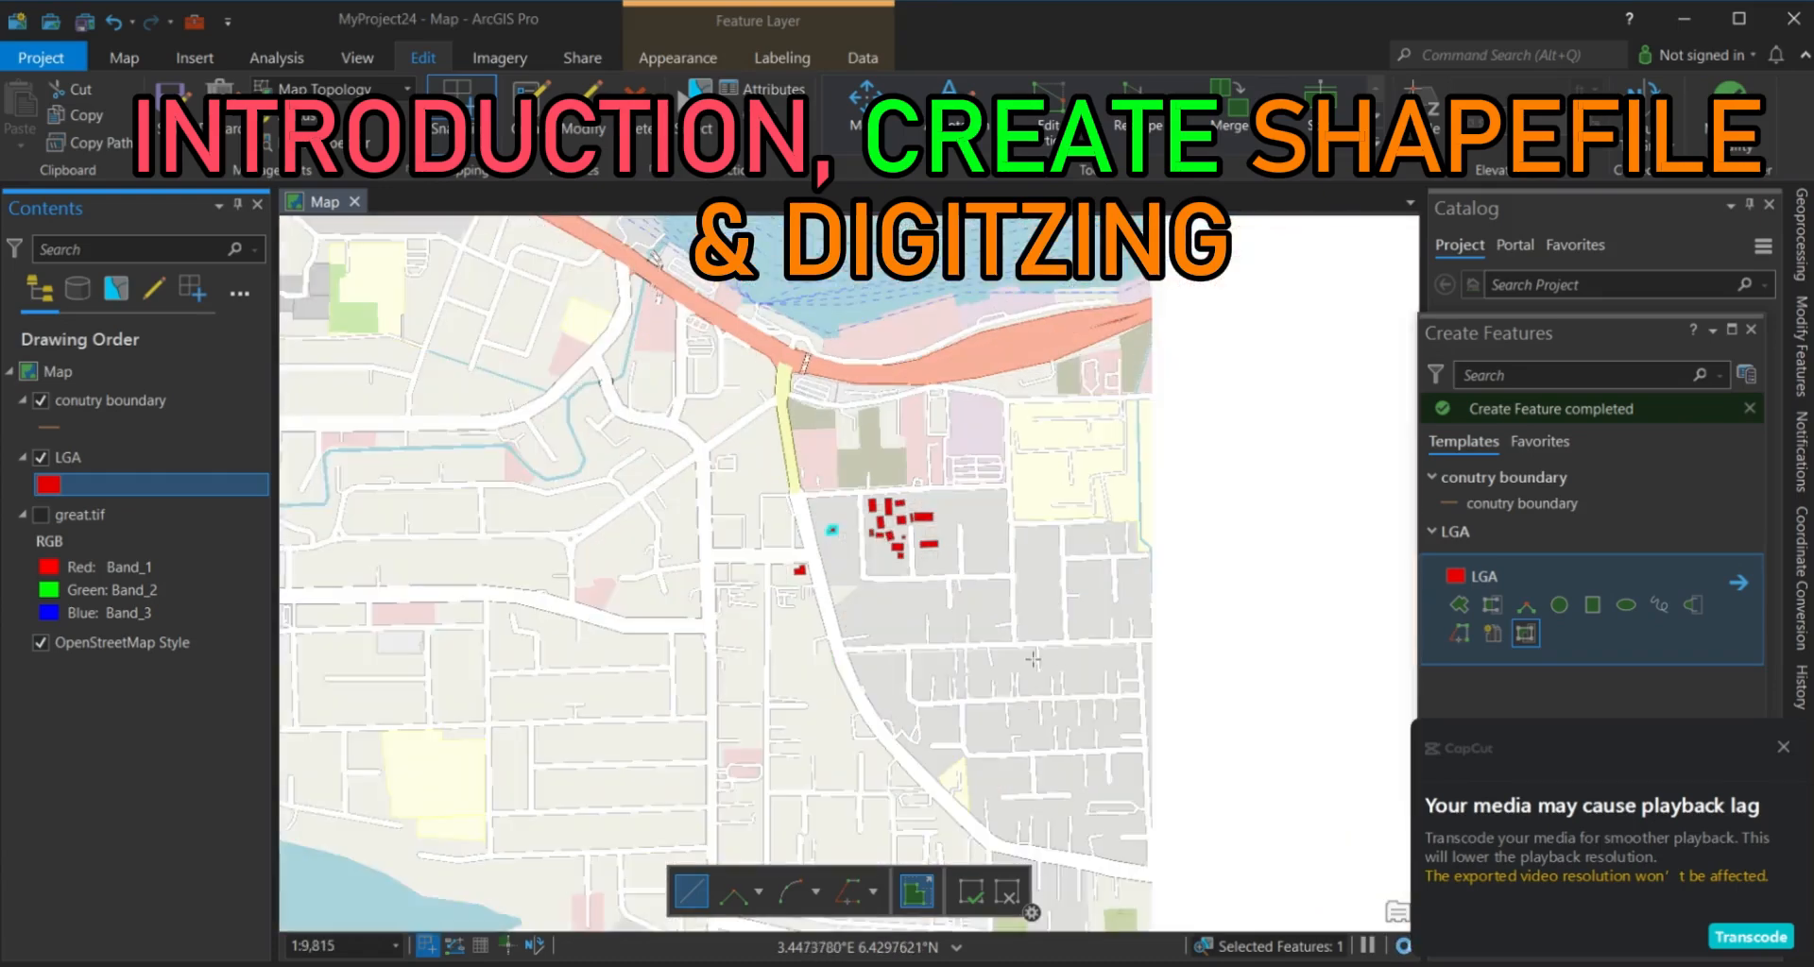
scroll(996, 655, "up", 2)
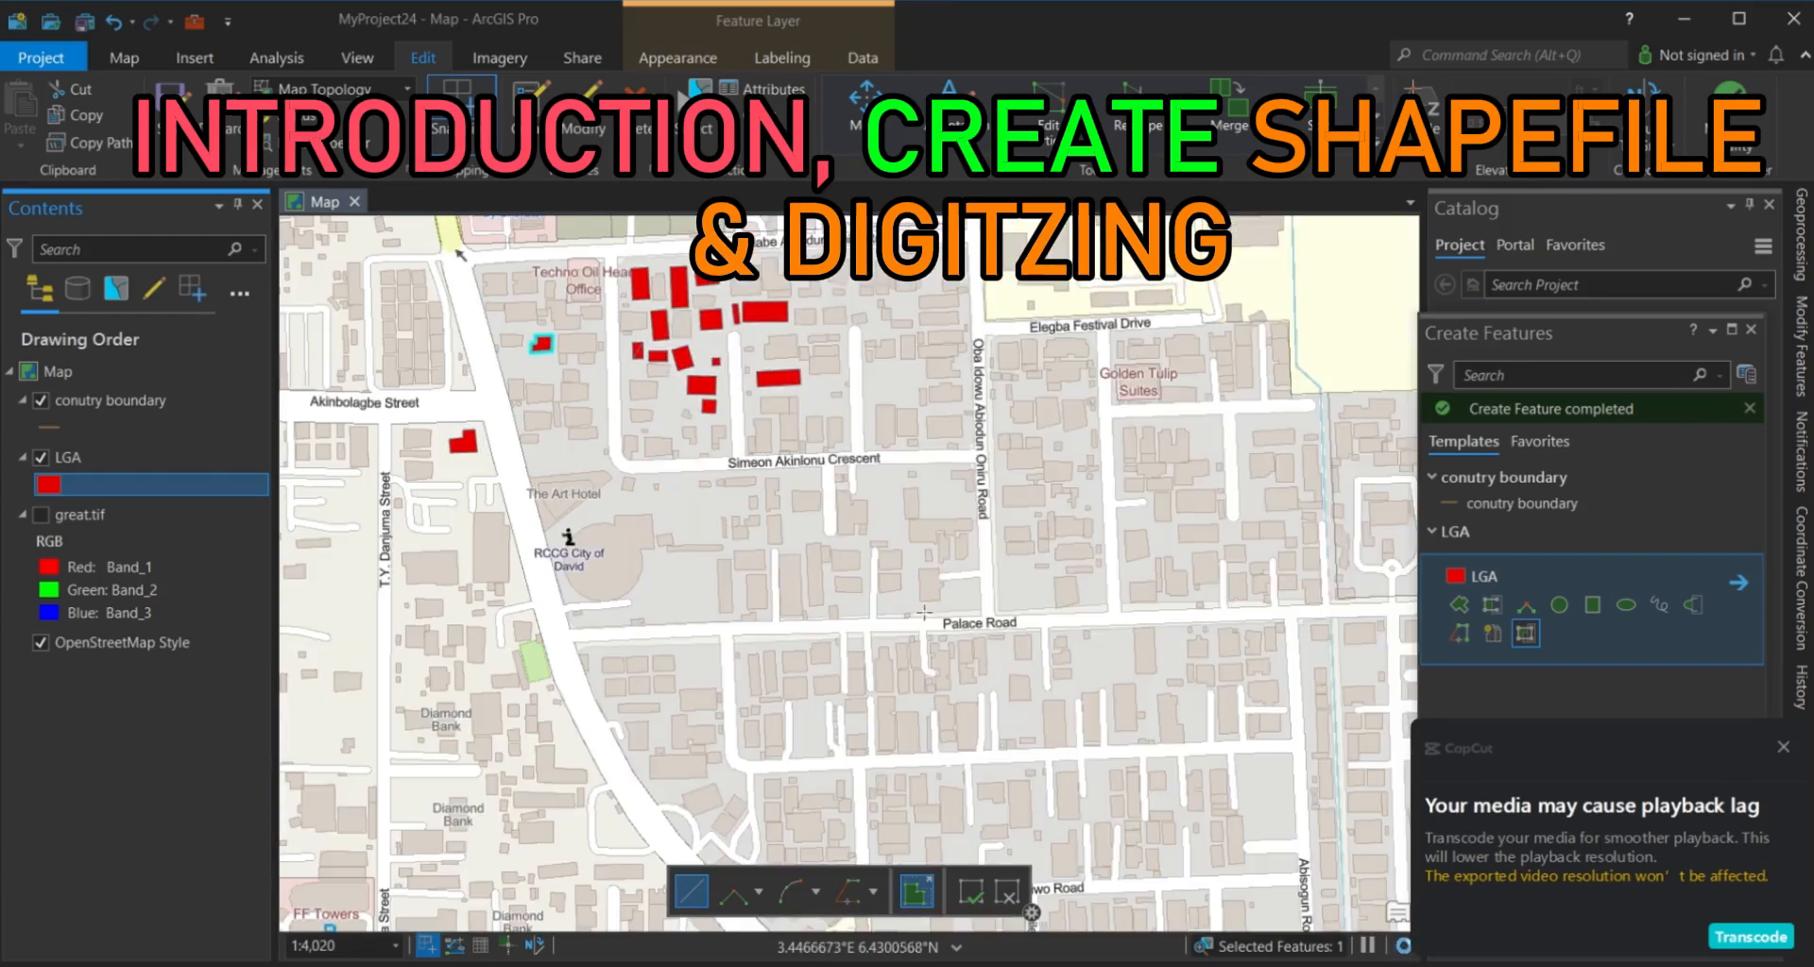
left_click(52, 432)
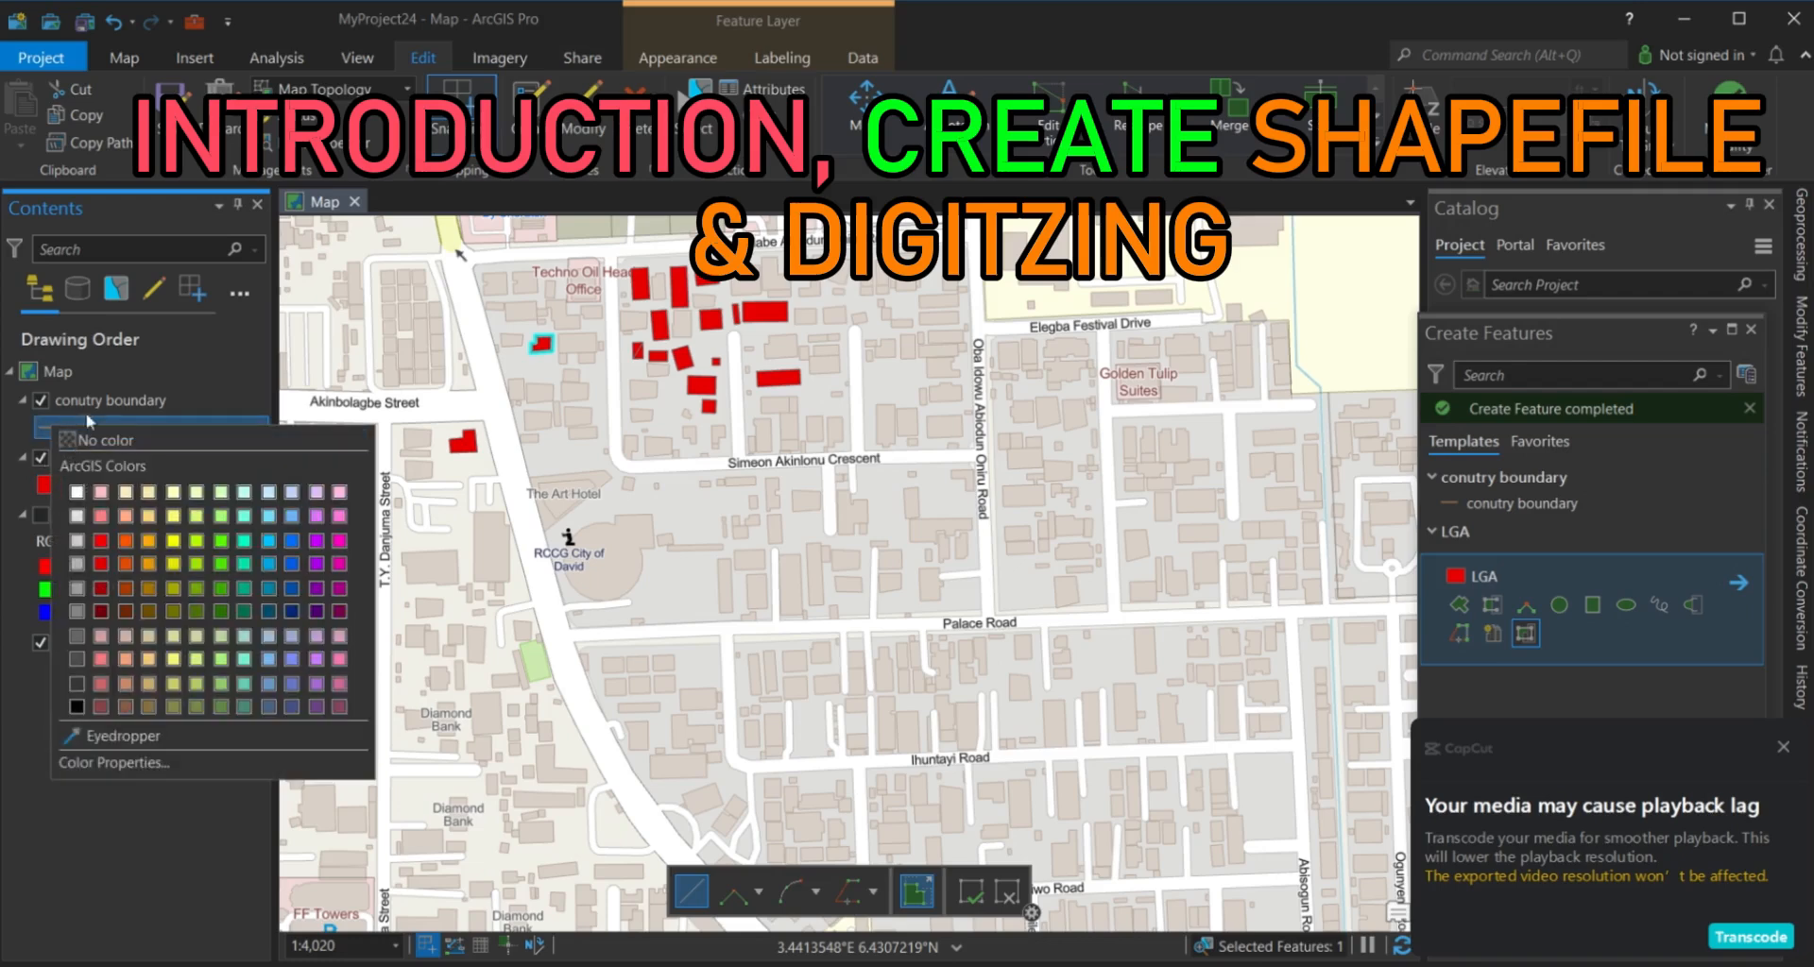
left_click(84, 404)
right_click(84, 404)
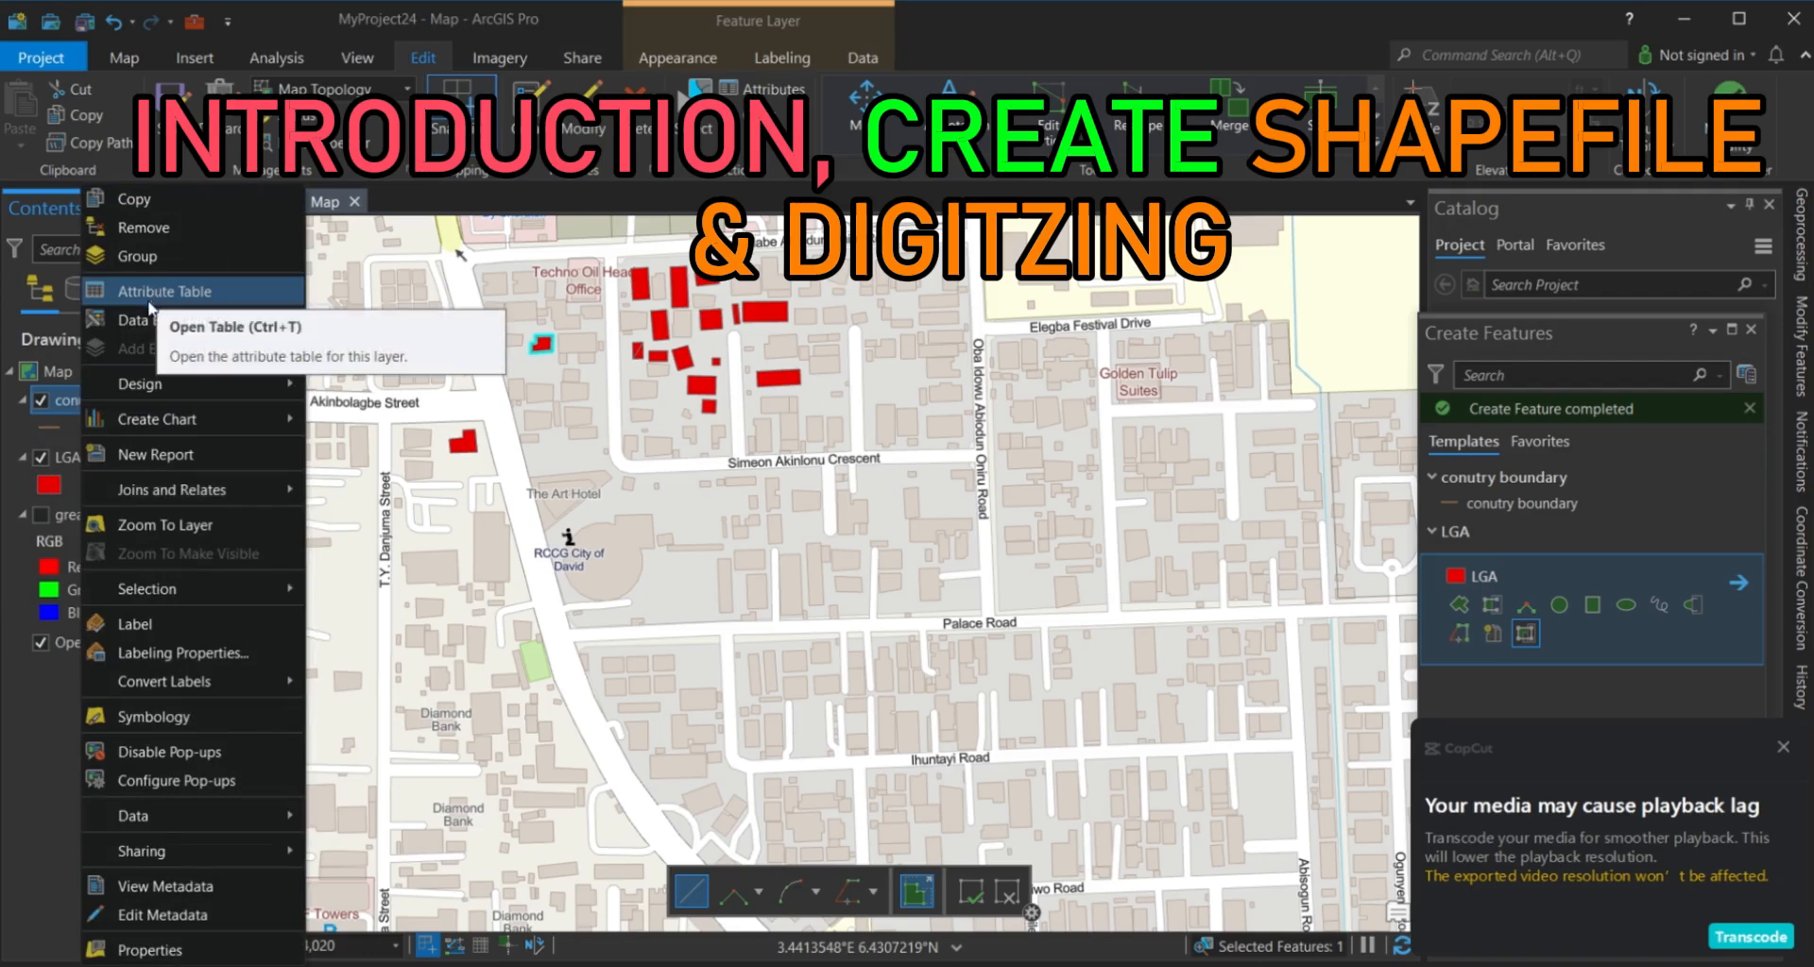
Draw a conutry boundary line around the block along Simeon Akinlonu Crescent, Oba Idowu Abiodun Oniru Road and Prince Alabe Abiodun Oniru Road.
left_click(1448, 503)
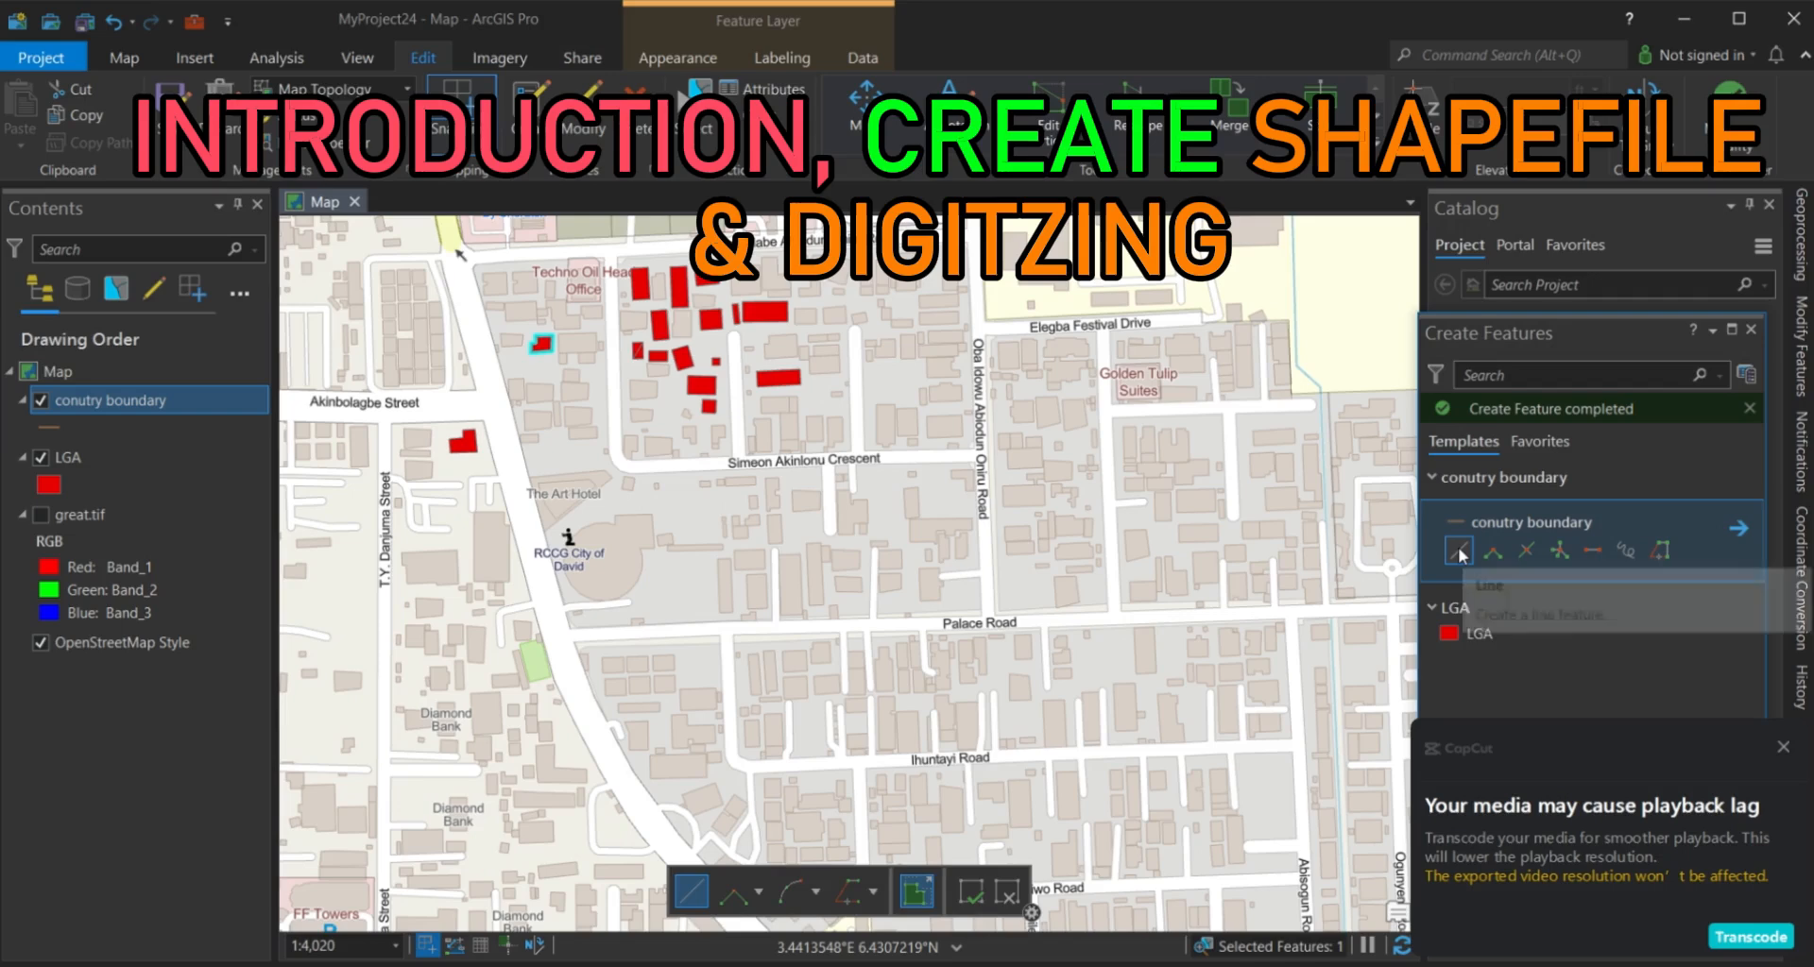
left_click(1460, 552)
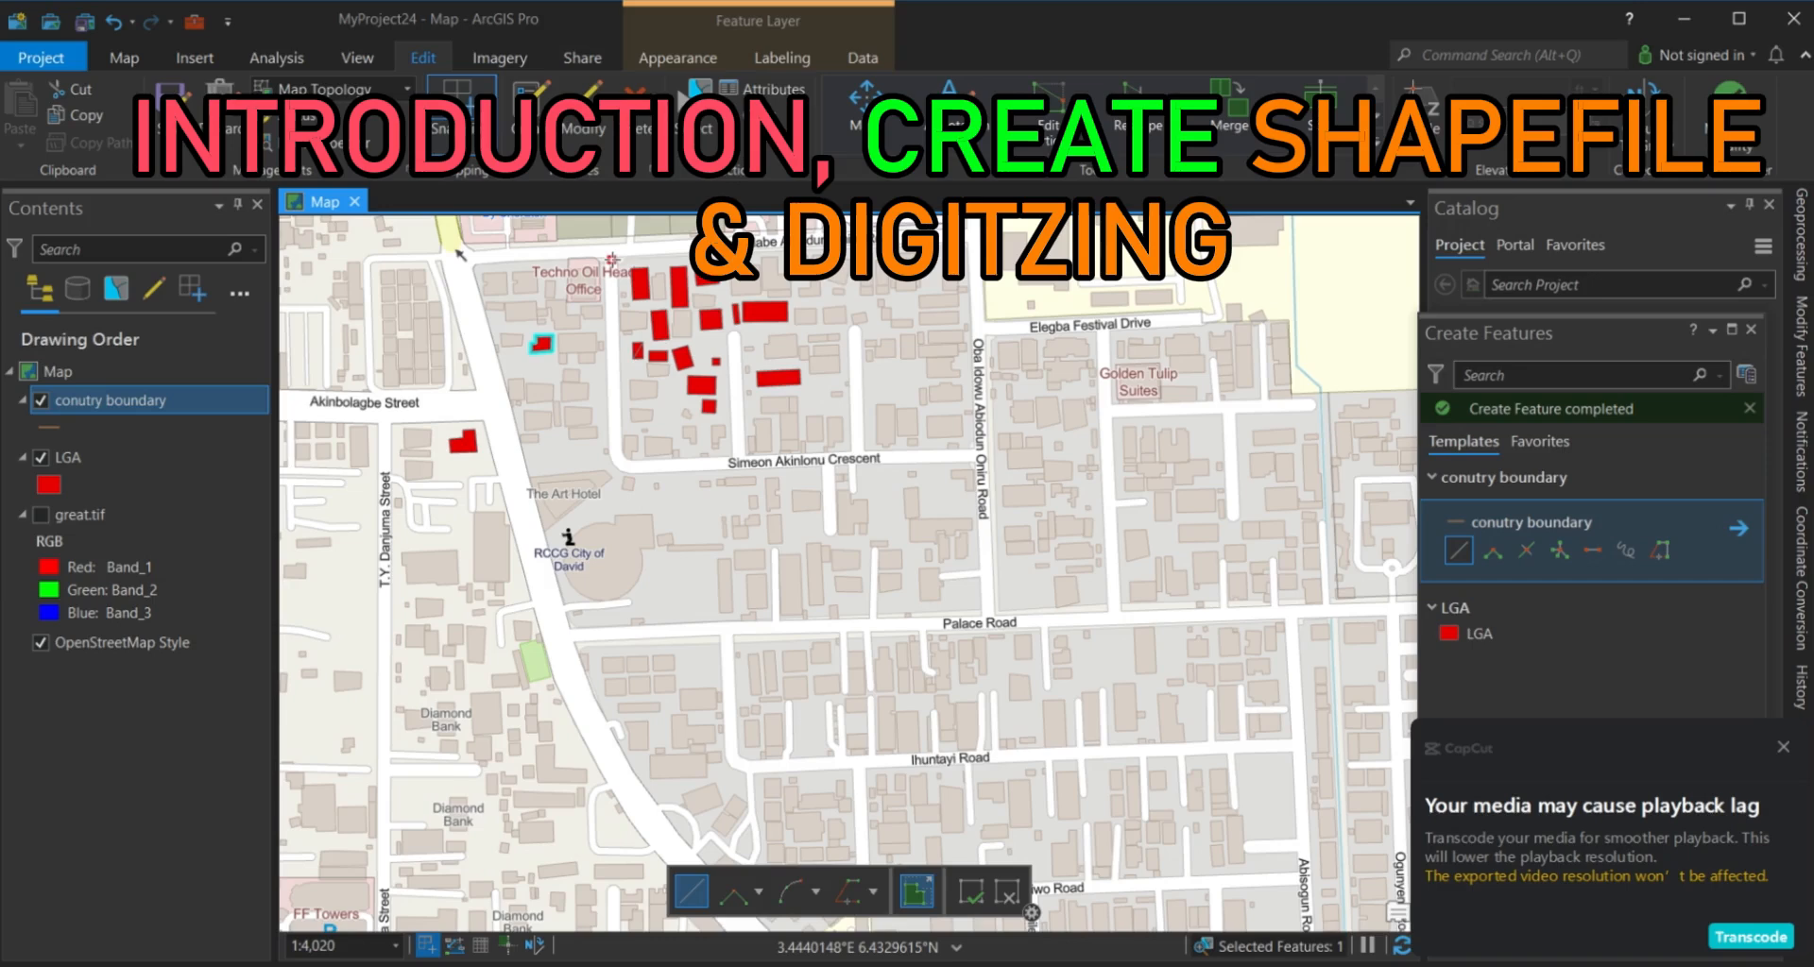
left_click(612, 259)
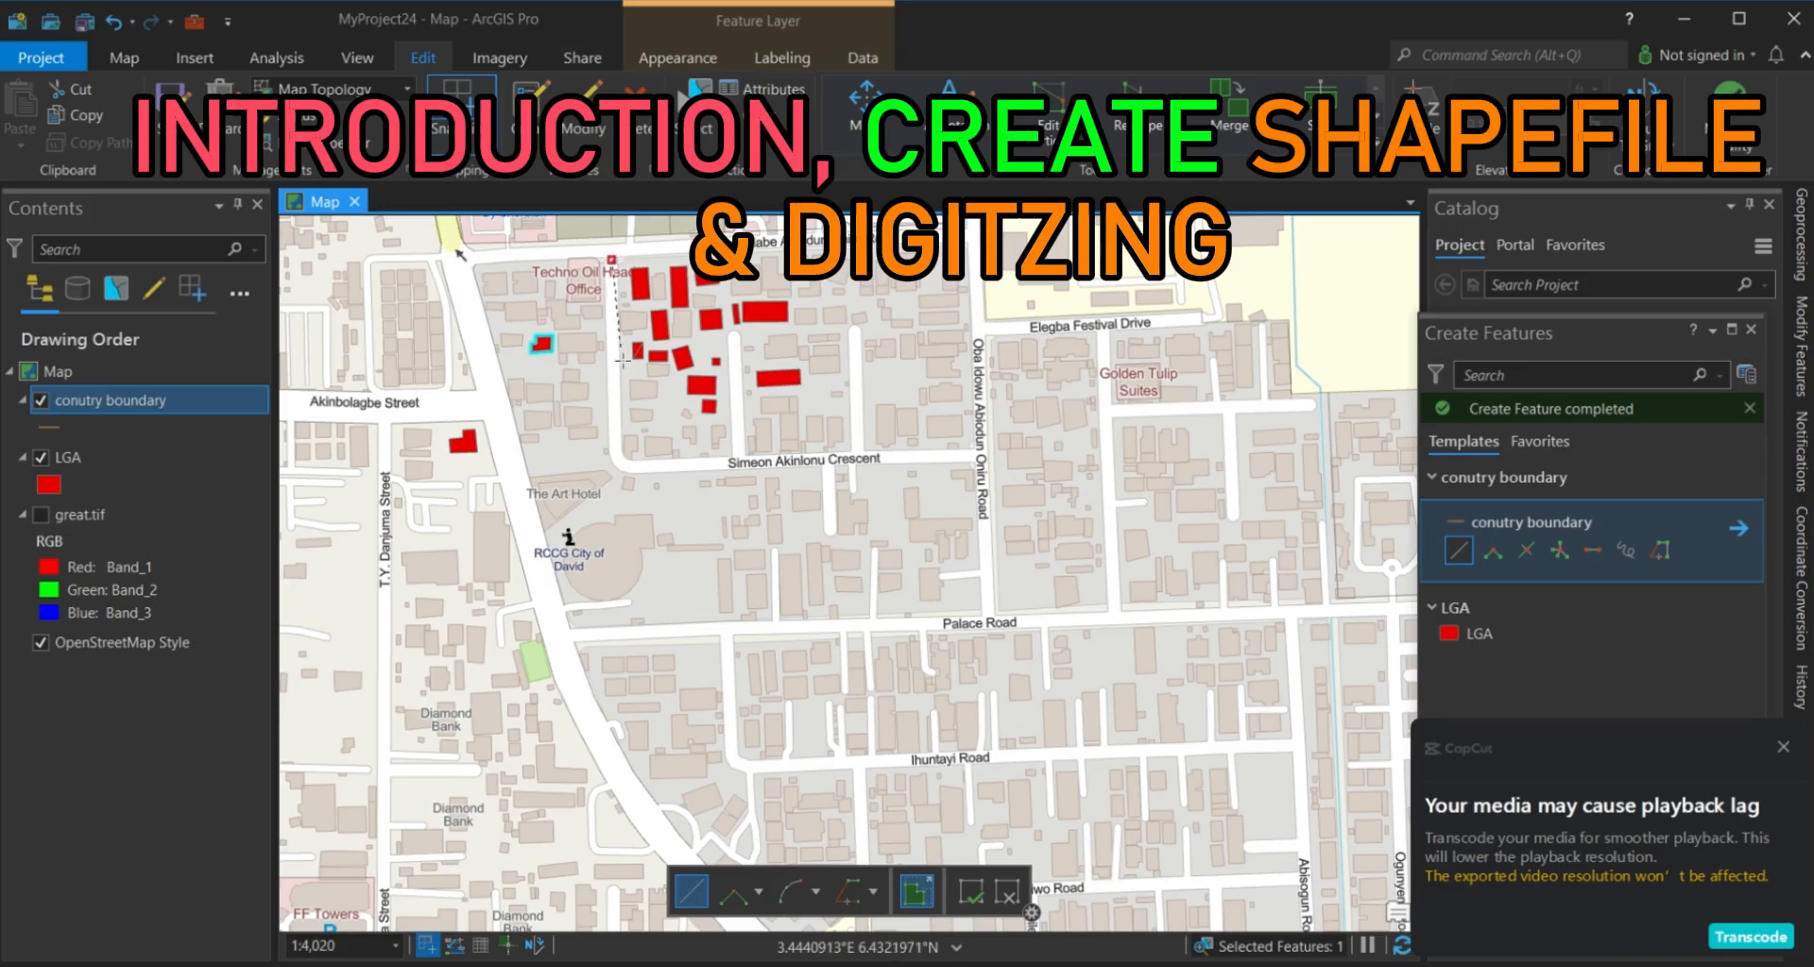
left_click(614, 452)
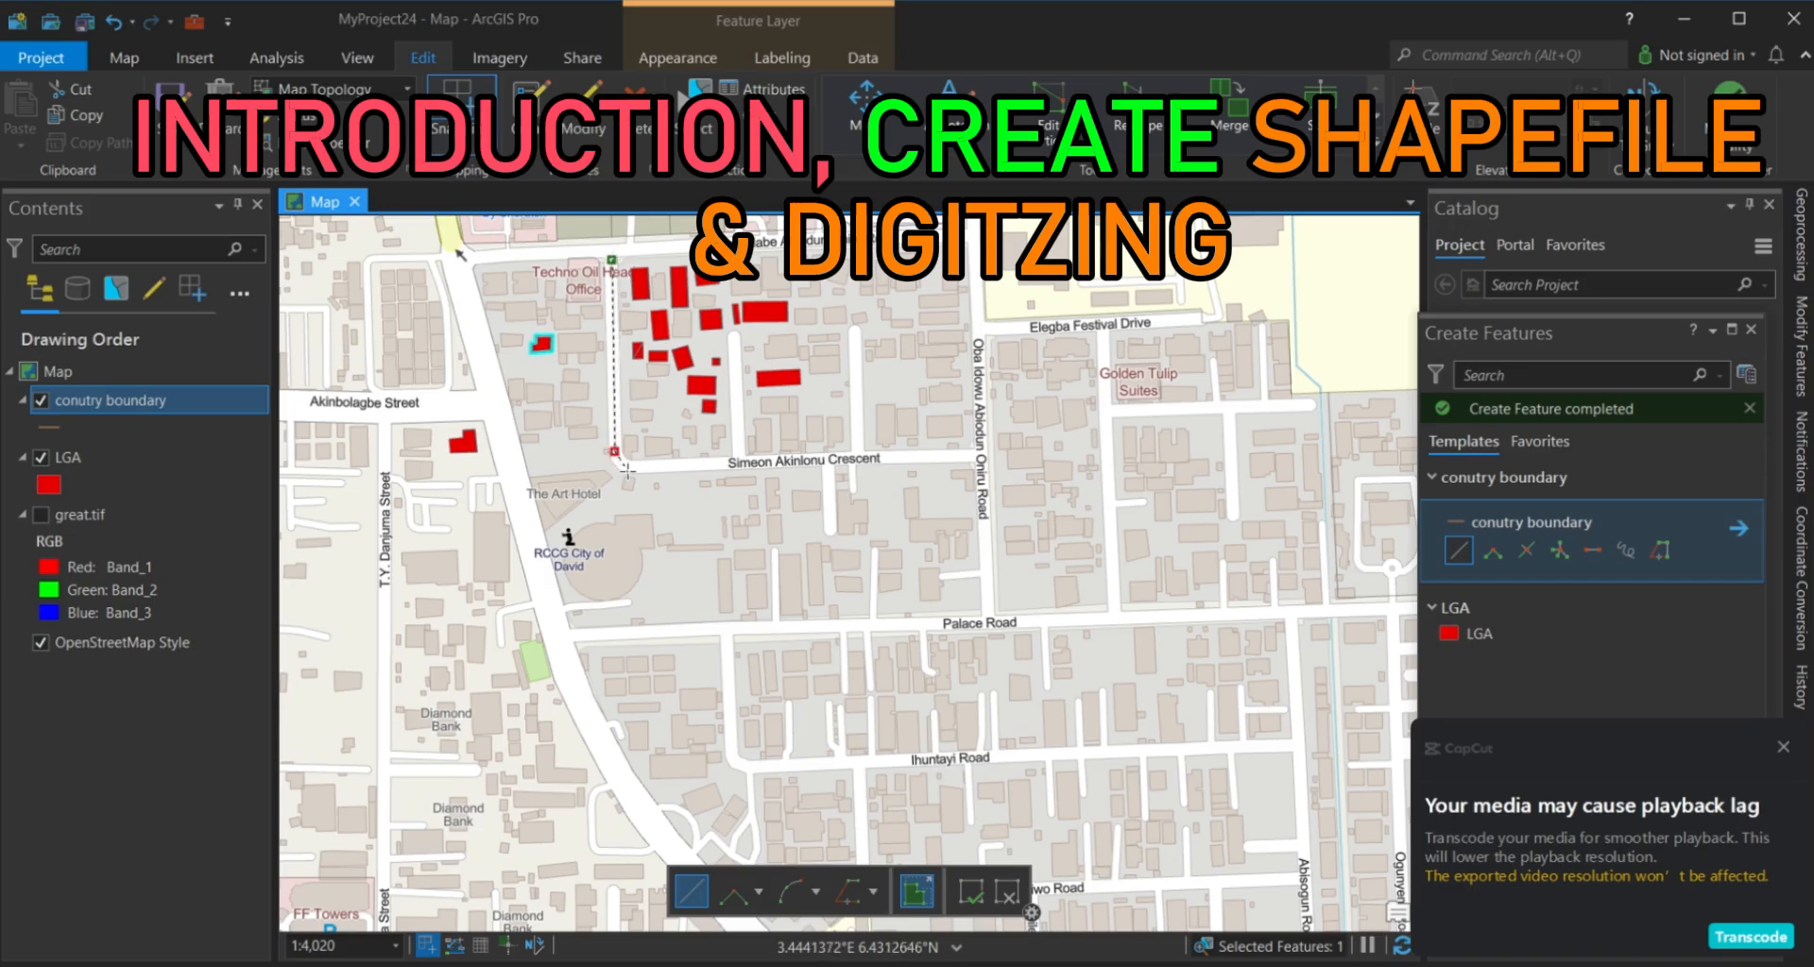
left_click(623, 464)
left_click(644, 466)
left_click(979, 458)
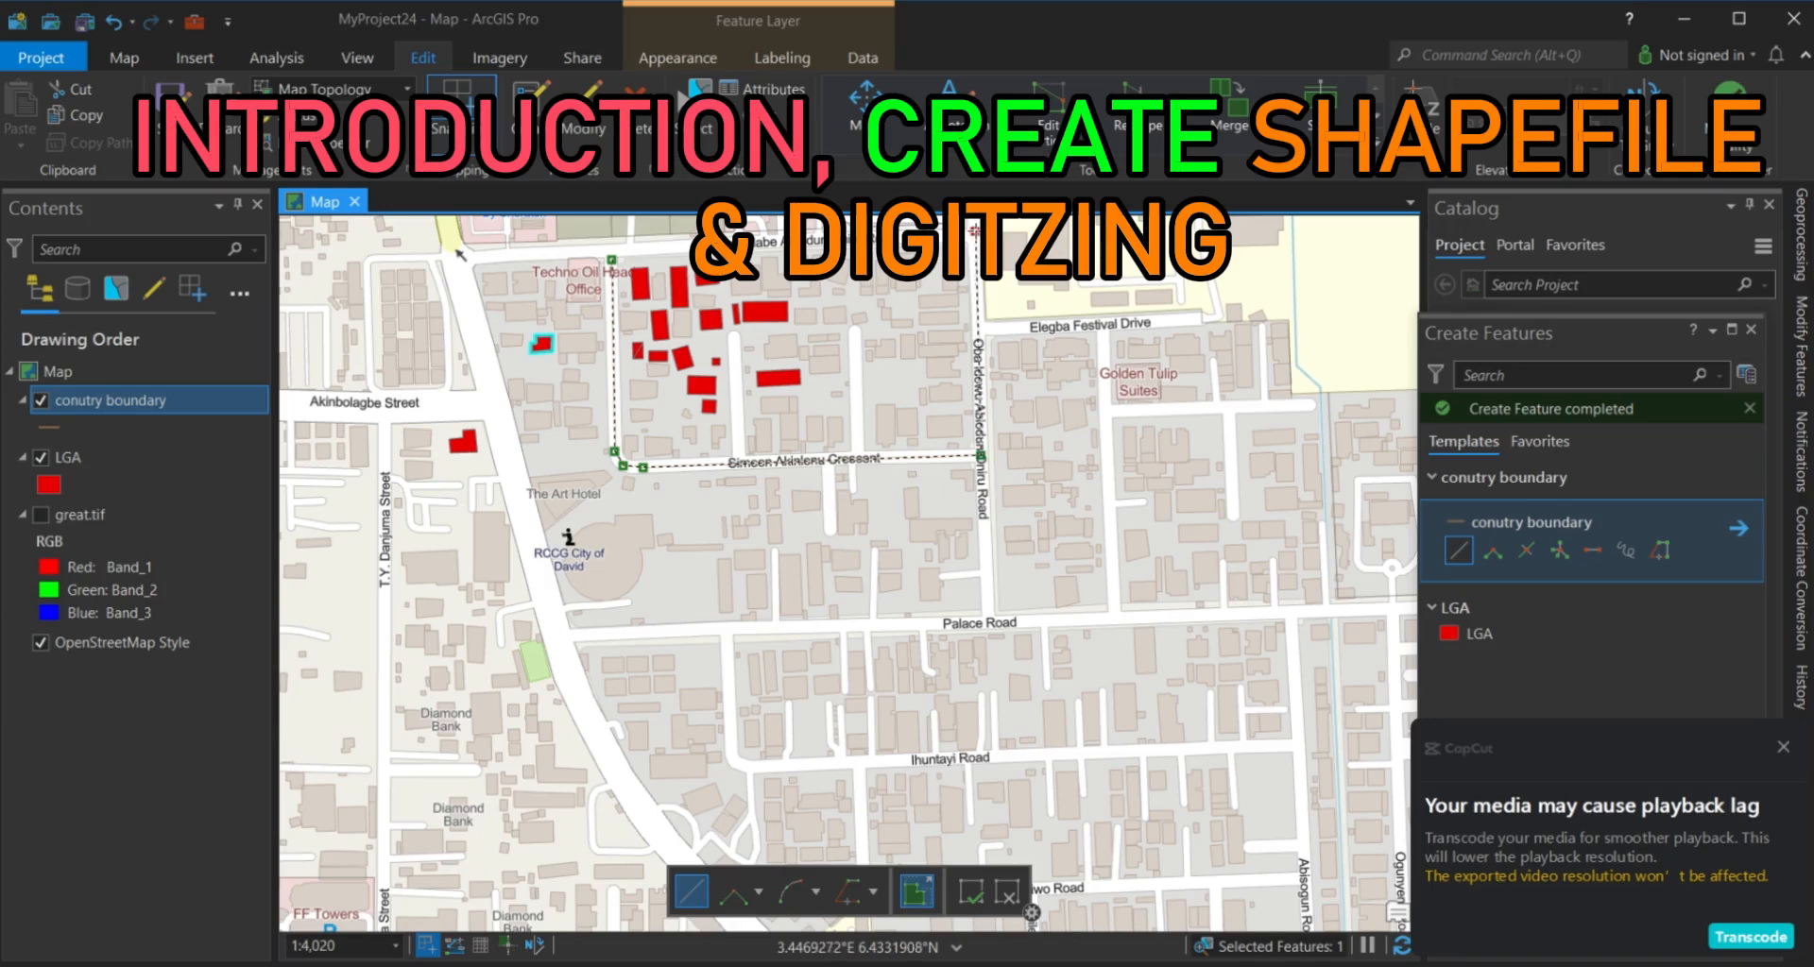
left_click(975, 232)
double_click(611, 248)
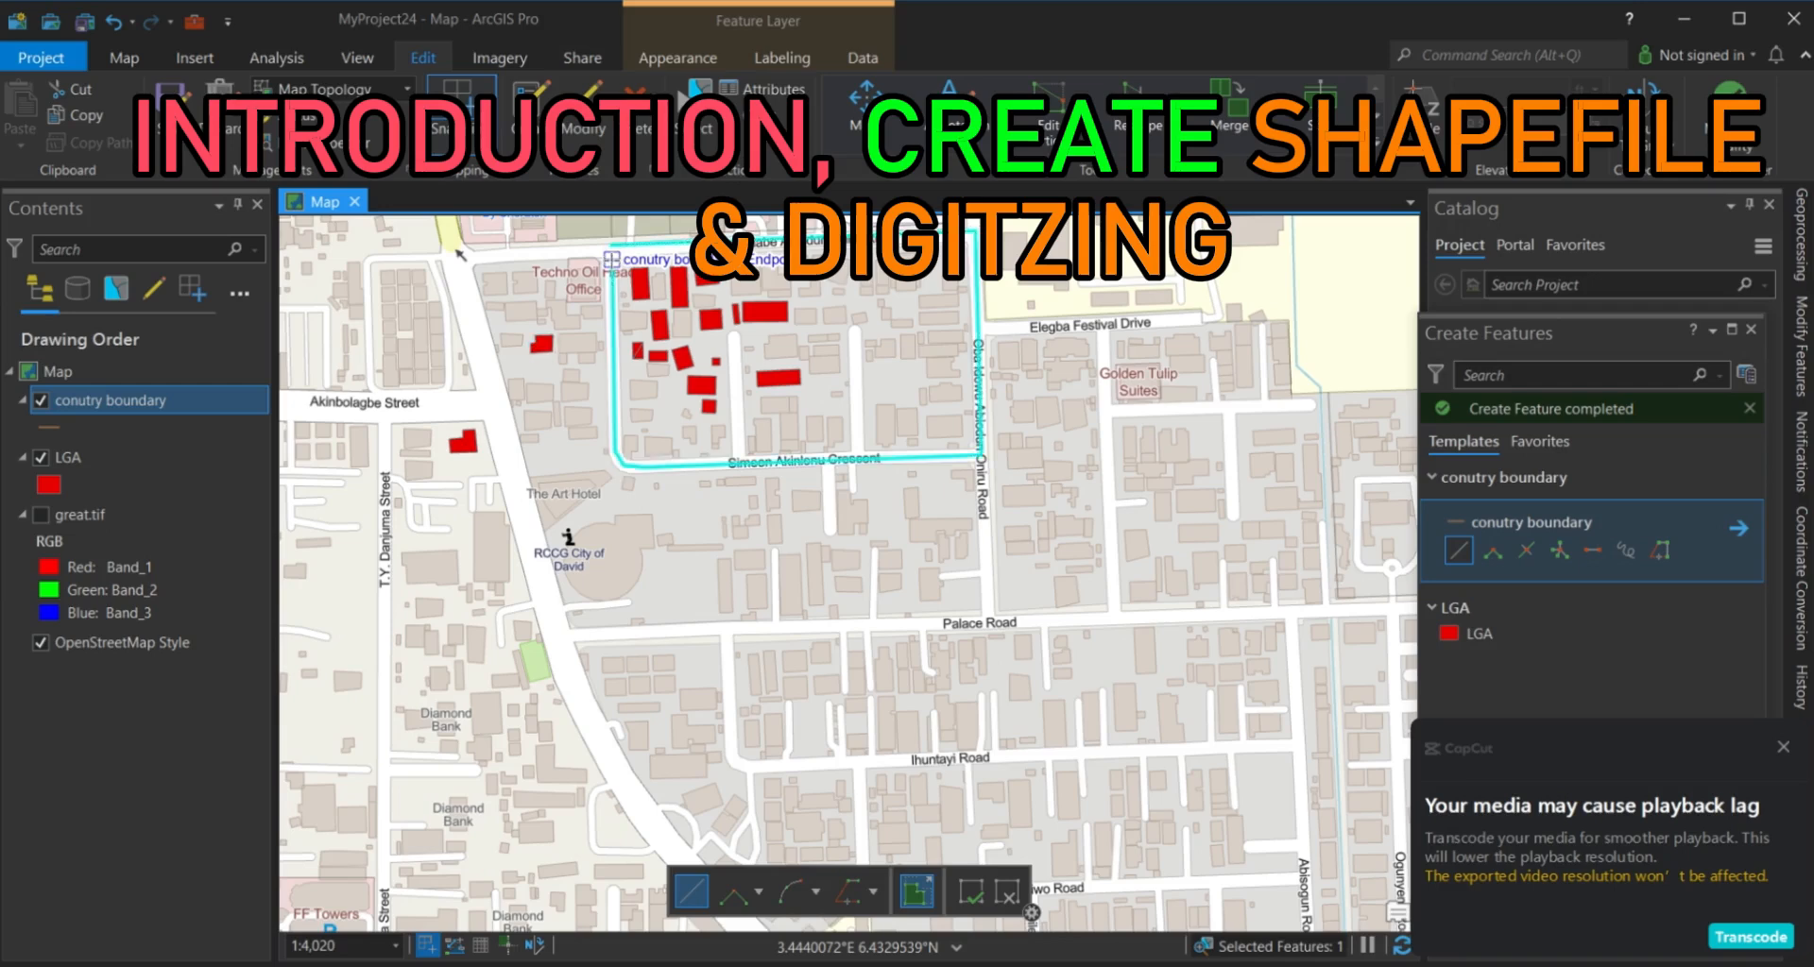
Draw two straight conutry boundary lines along the parallel side streets running down to Simeon Akinlonu Crescent inside the block.
left_click(853, 332)
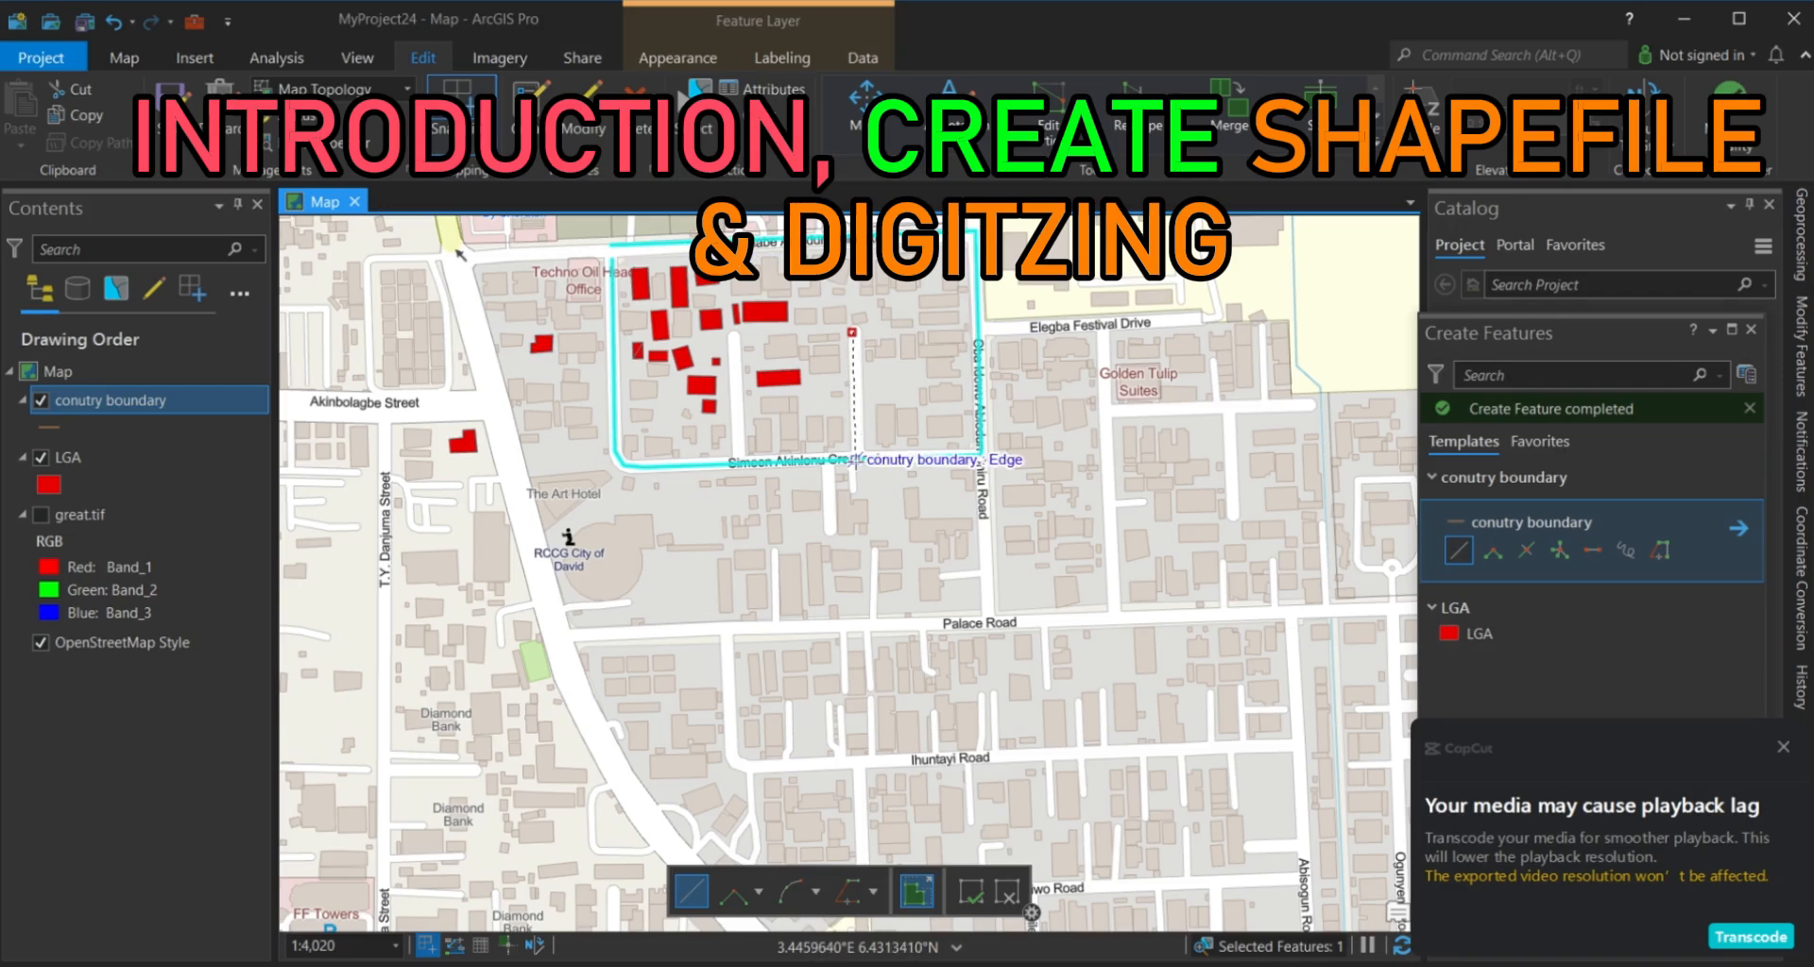
double_click(854, 460)
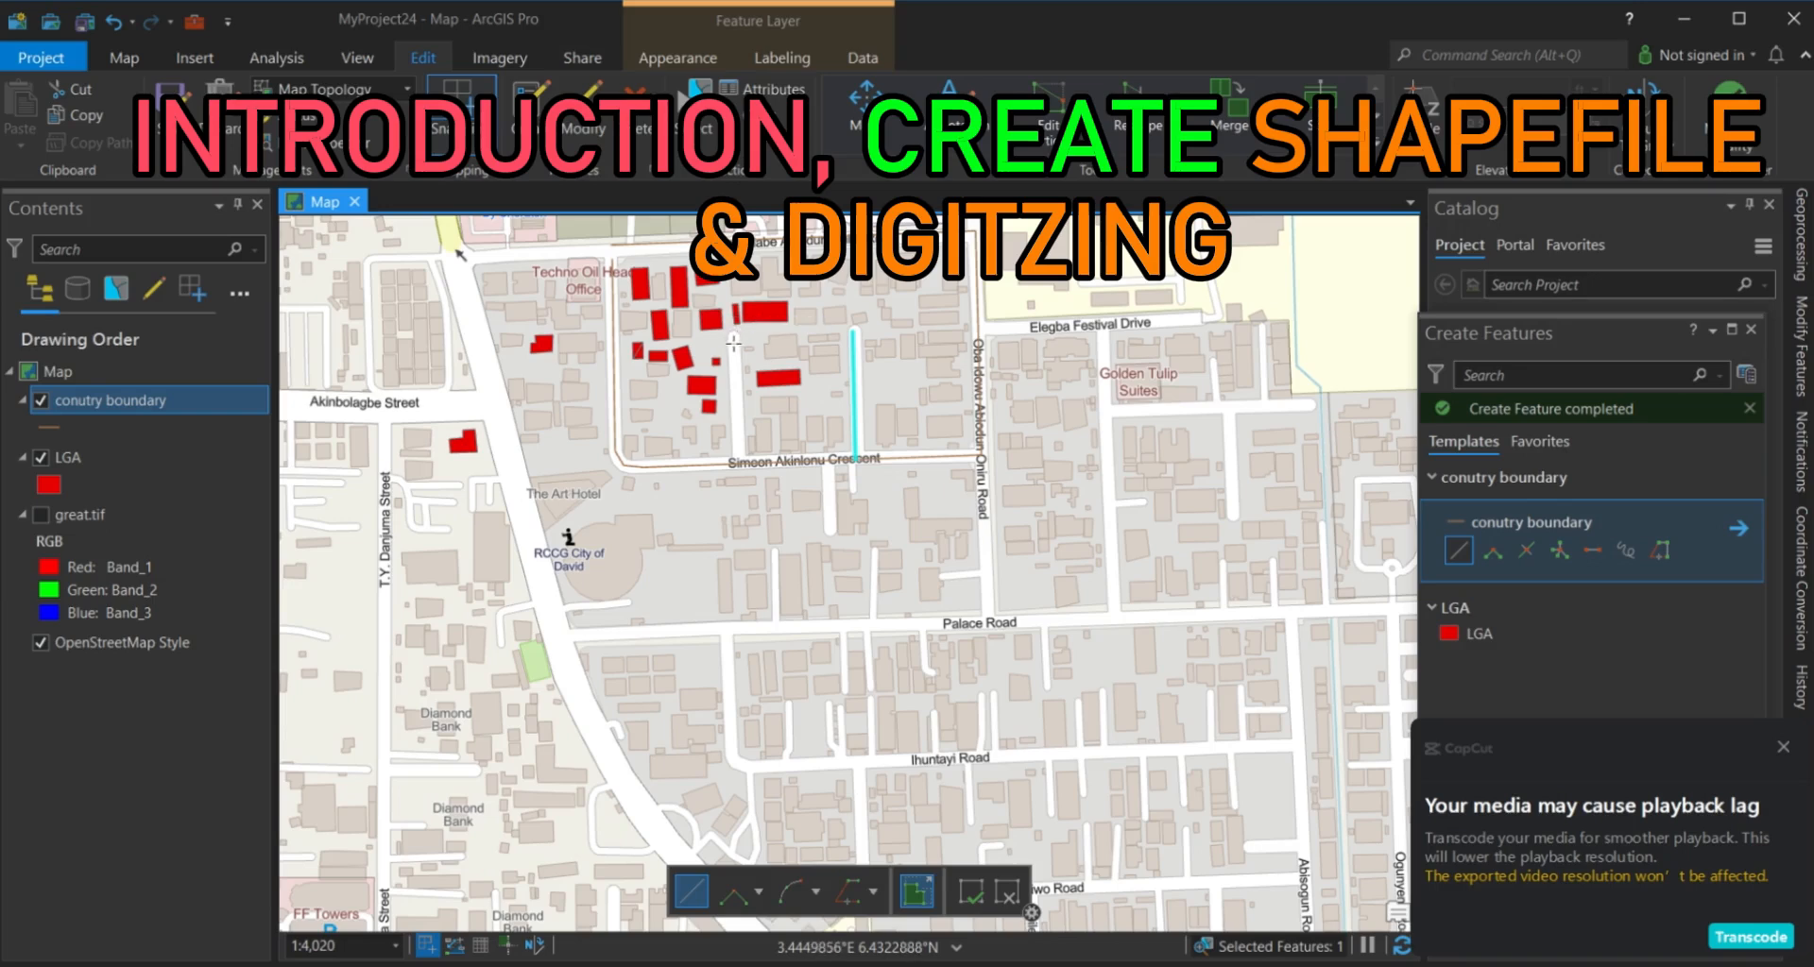
left_click(733, 341)
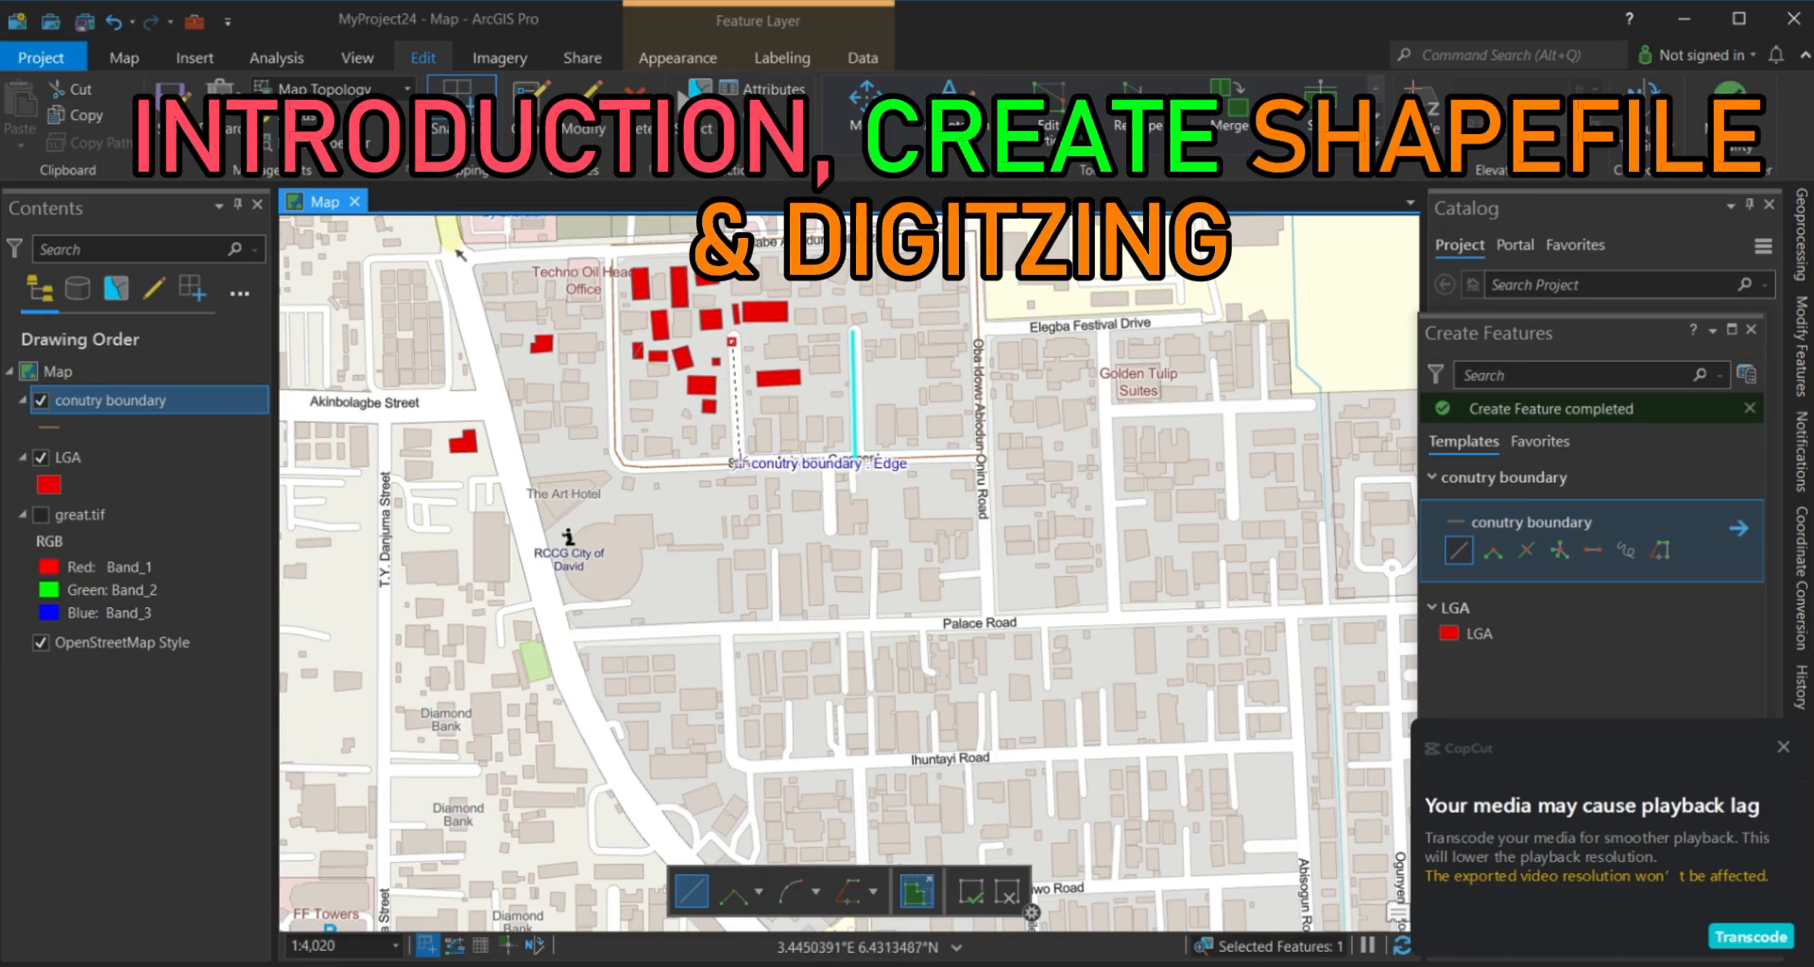
left_click(738, 462)
double_click(740, 462)
Recolor the conutry boundary line symbol, trying yellow before choosing magenta.
right_click(57, 428)
left_click(177, 566)
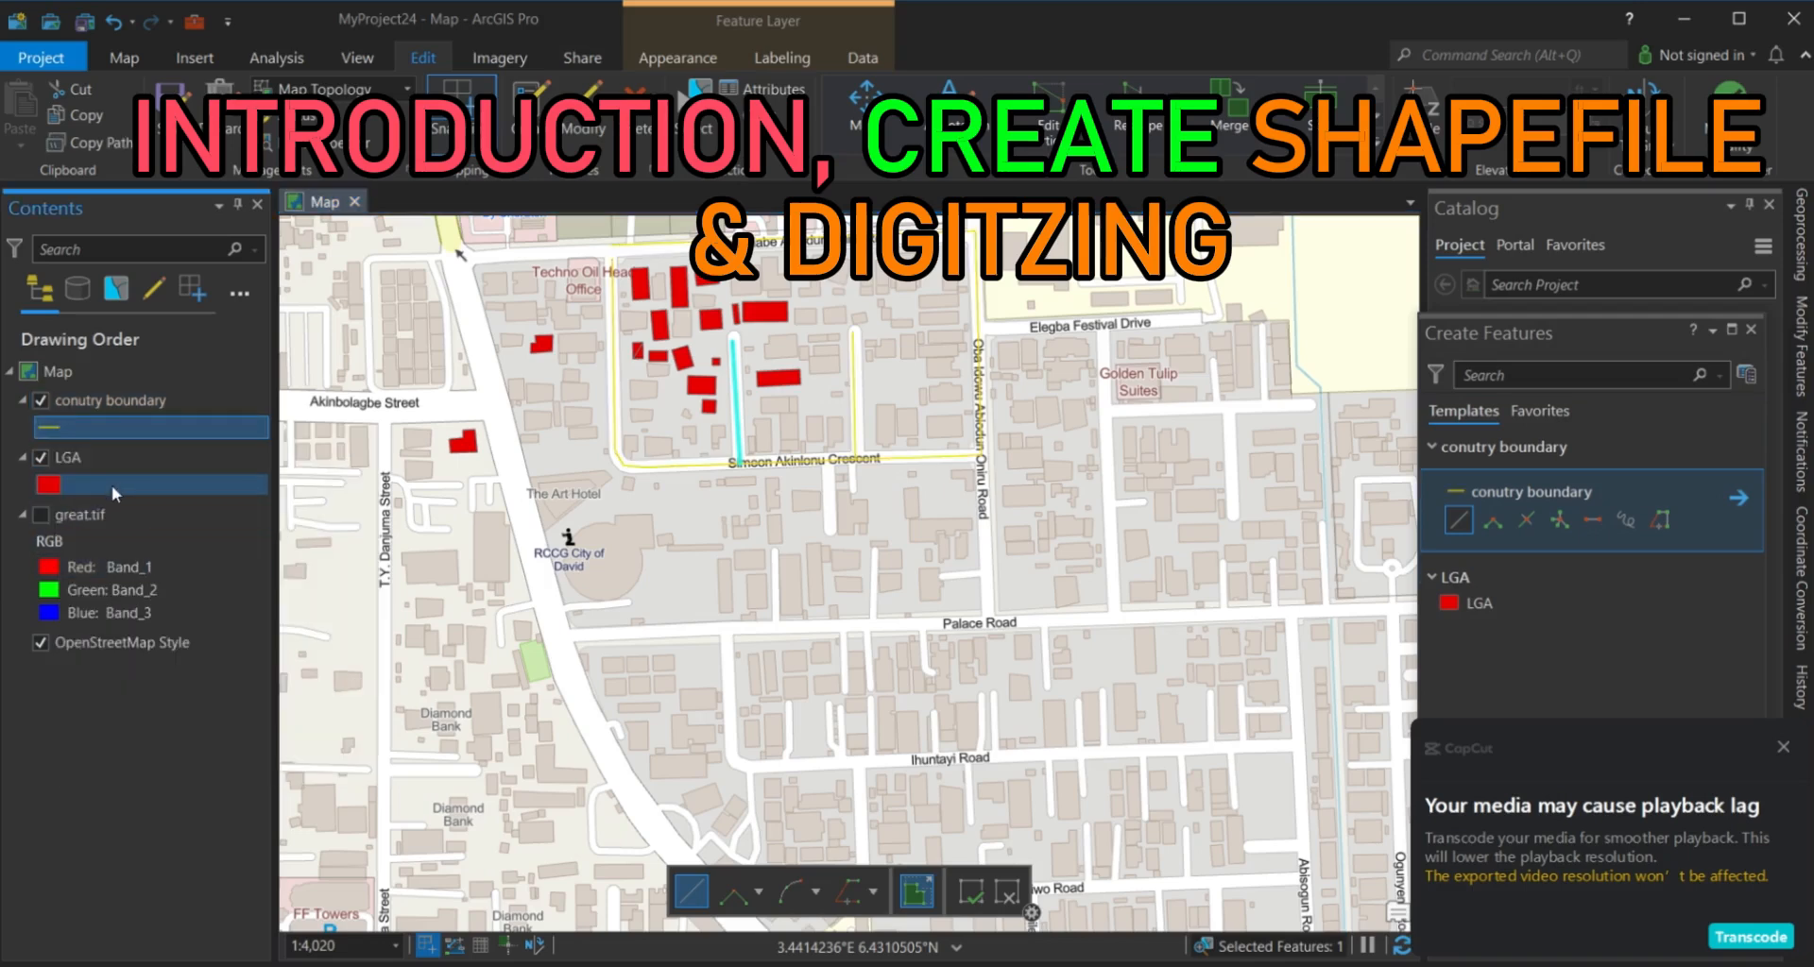
right_click(58, 430)
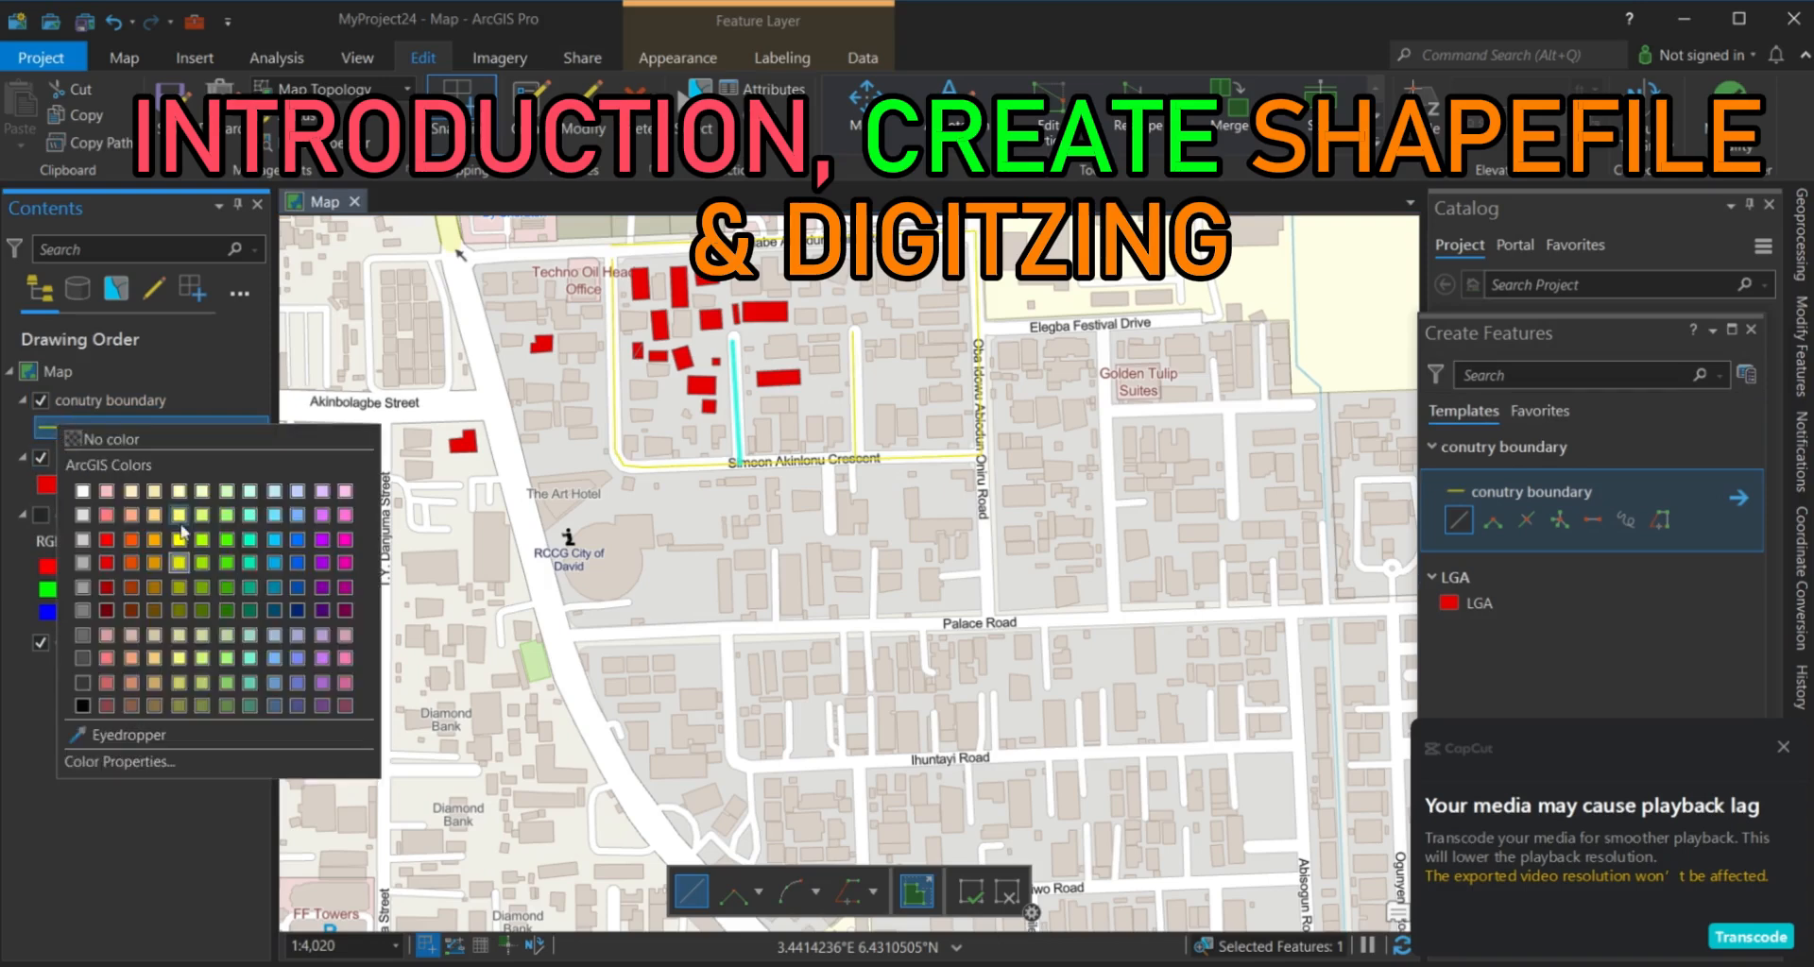
left_click(344, 564)
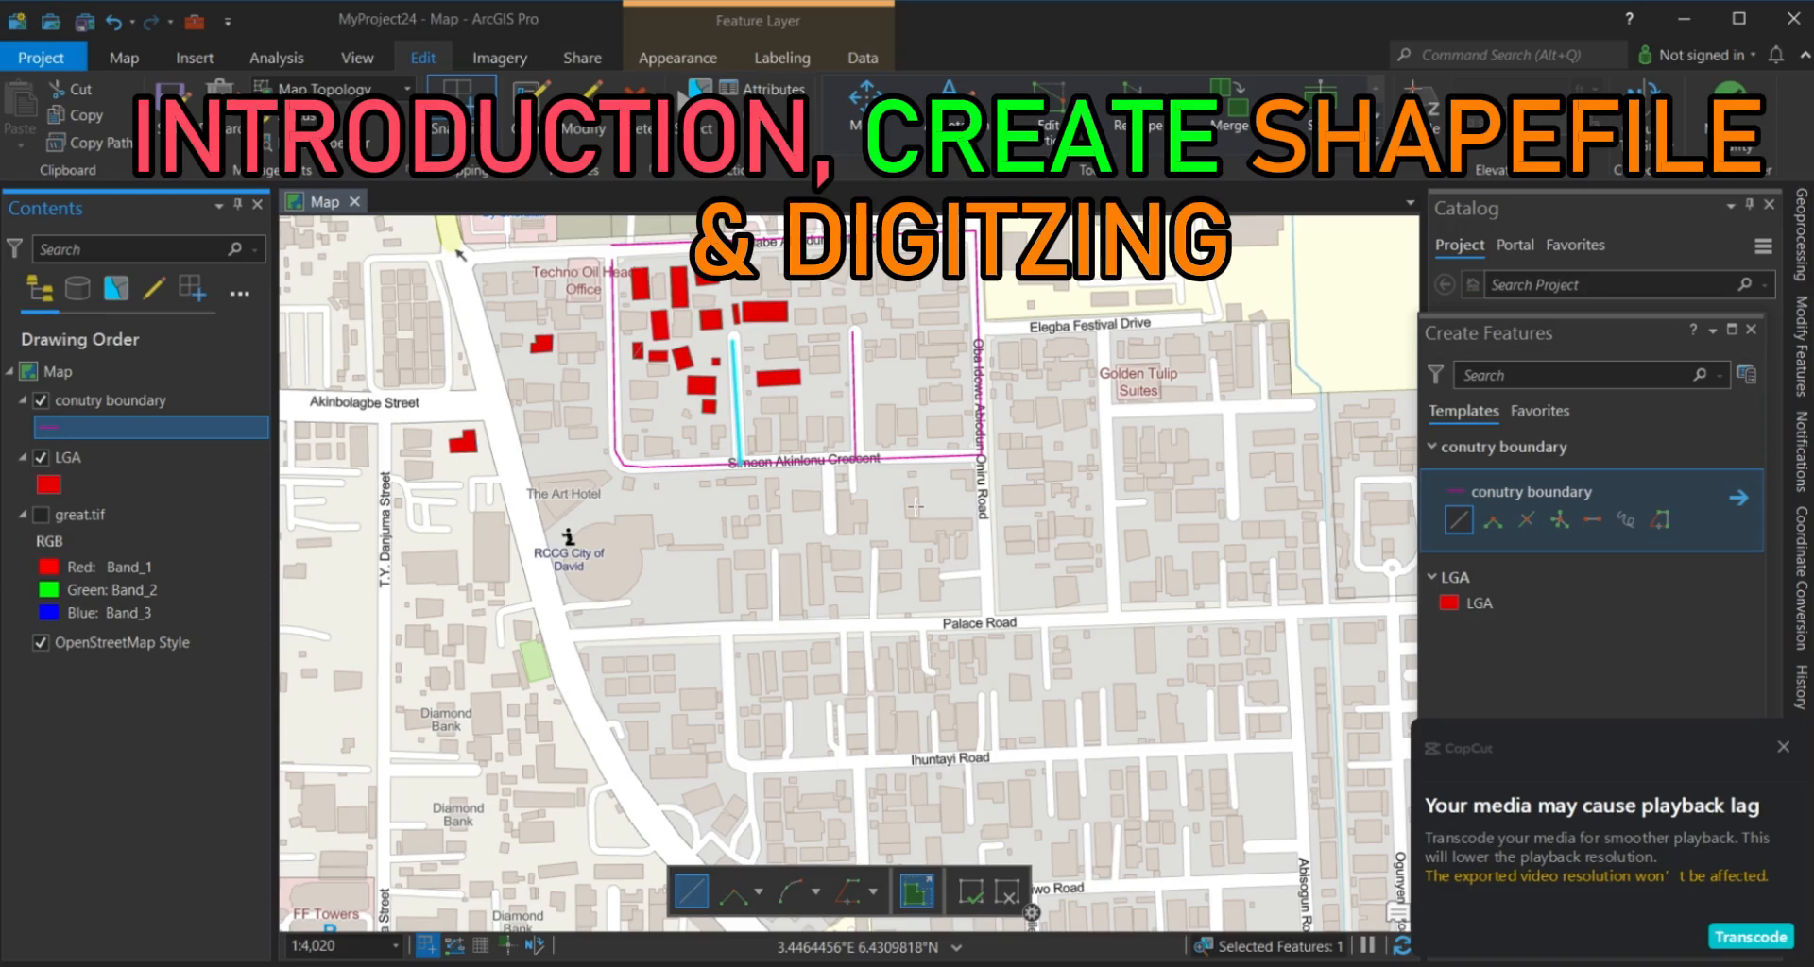
right_click(49, 433)
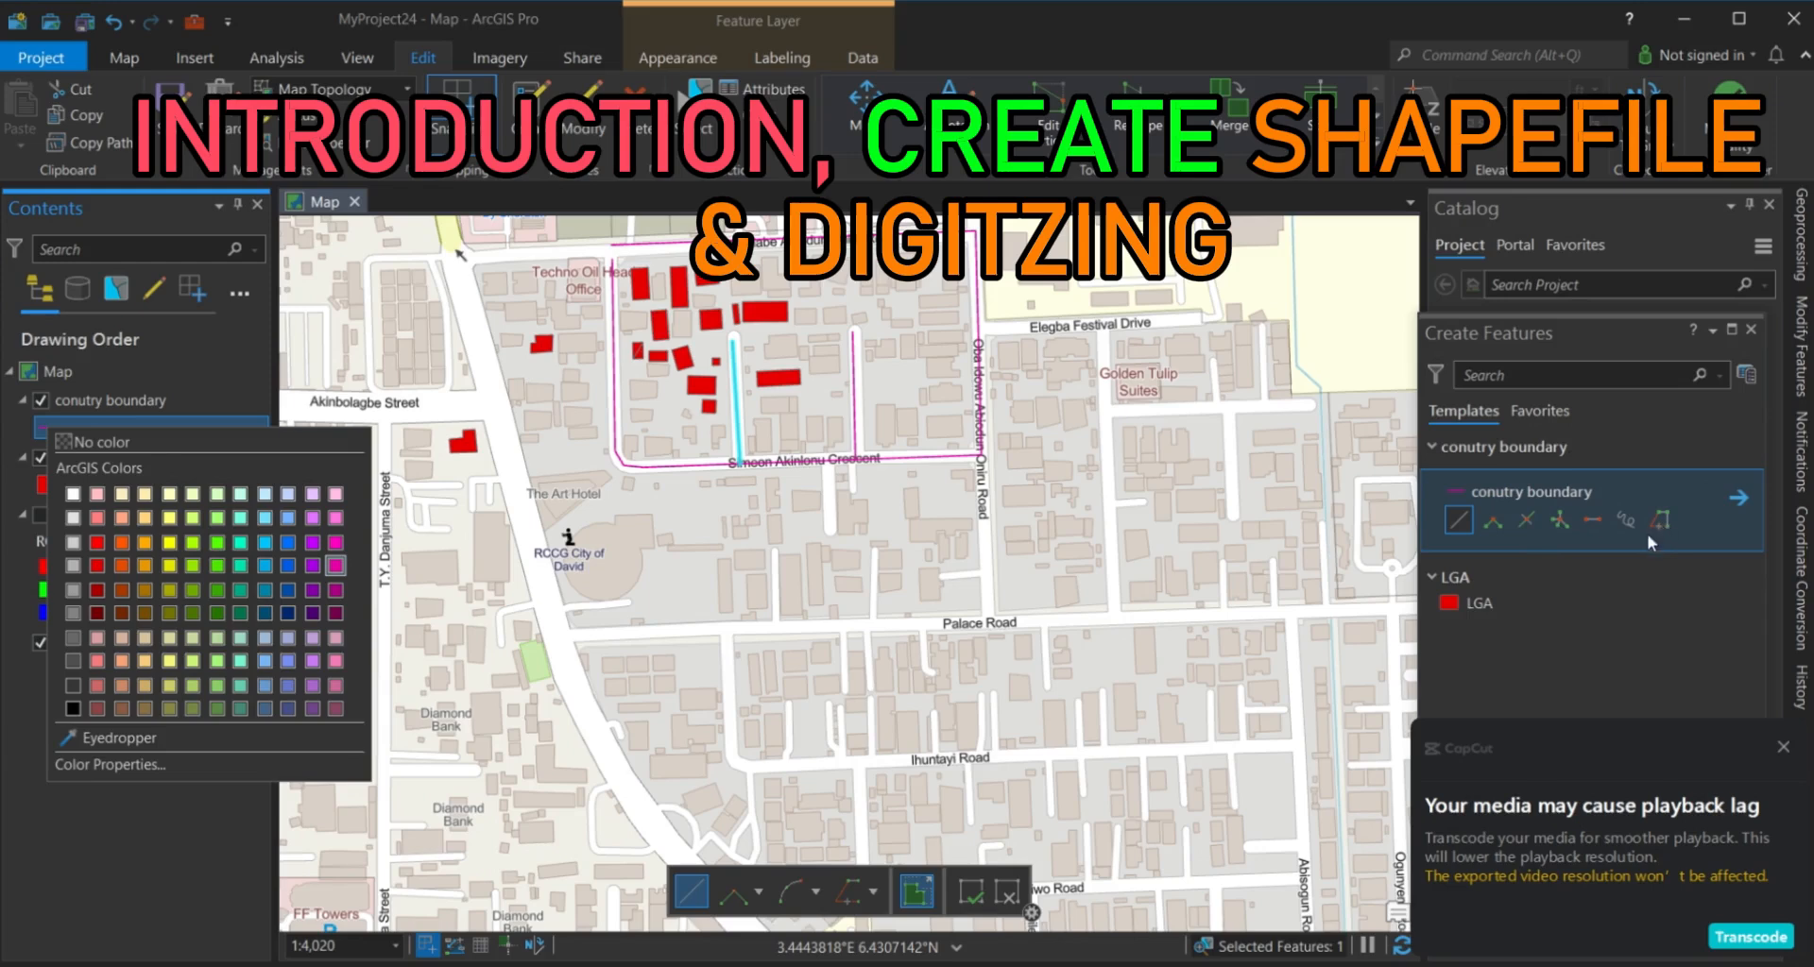
Review the conutry boundary template's construction tools, options and Id attribute, and return to the template list.
left_click(1736, 499)
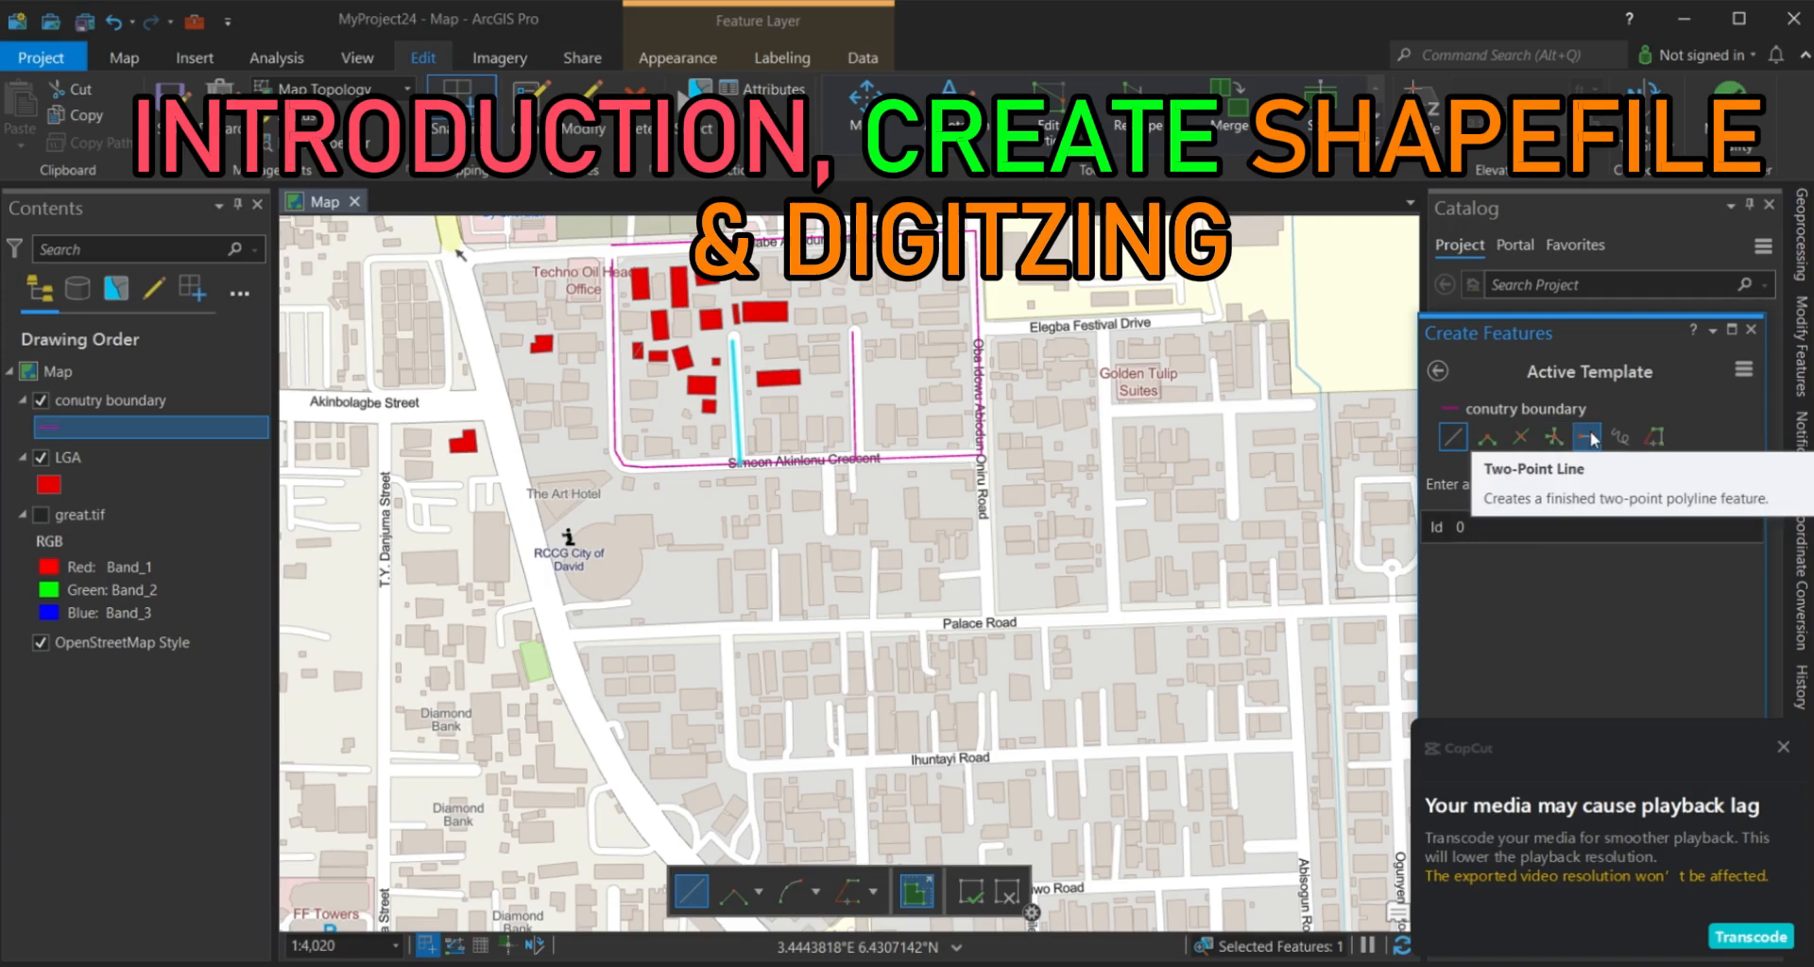
left_click(1743, 374)
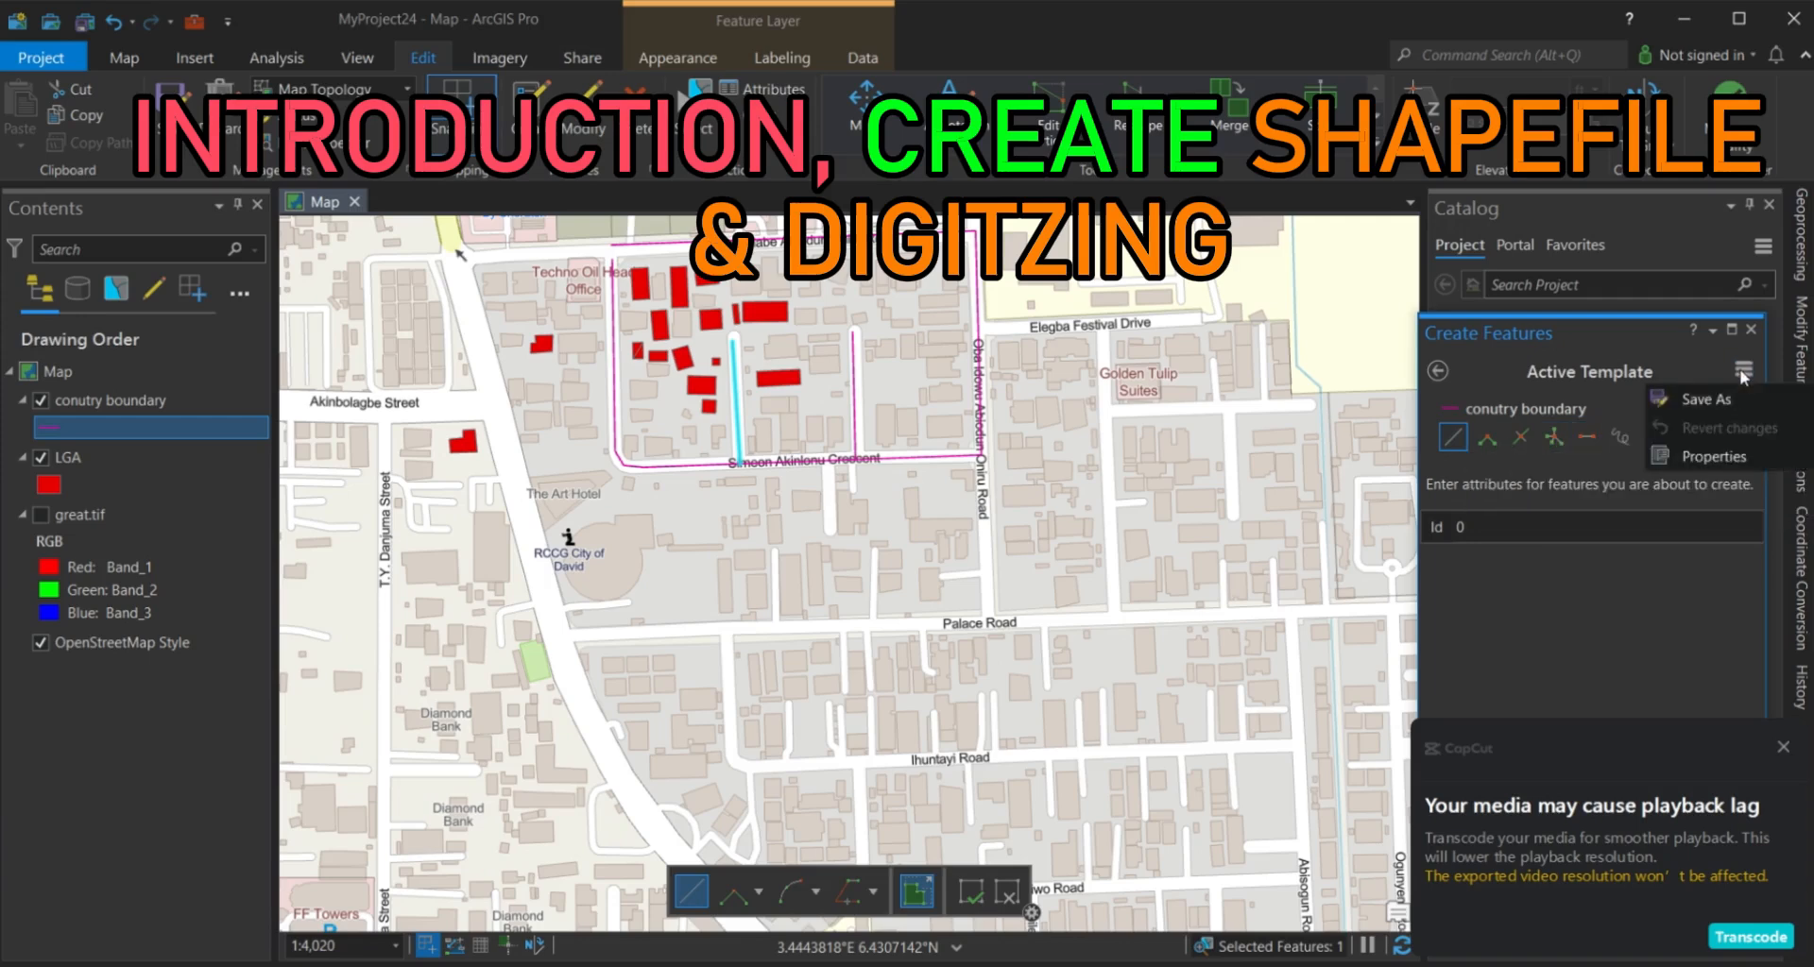
left_click(1578, 457)
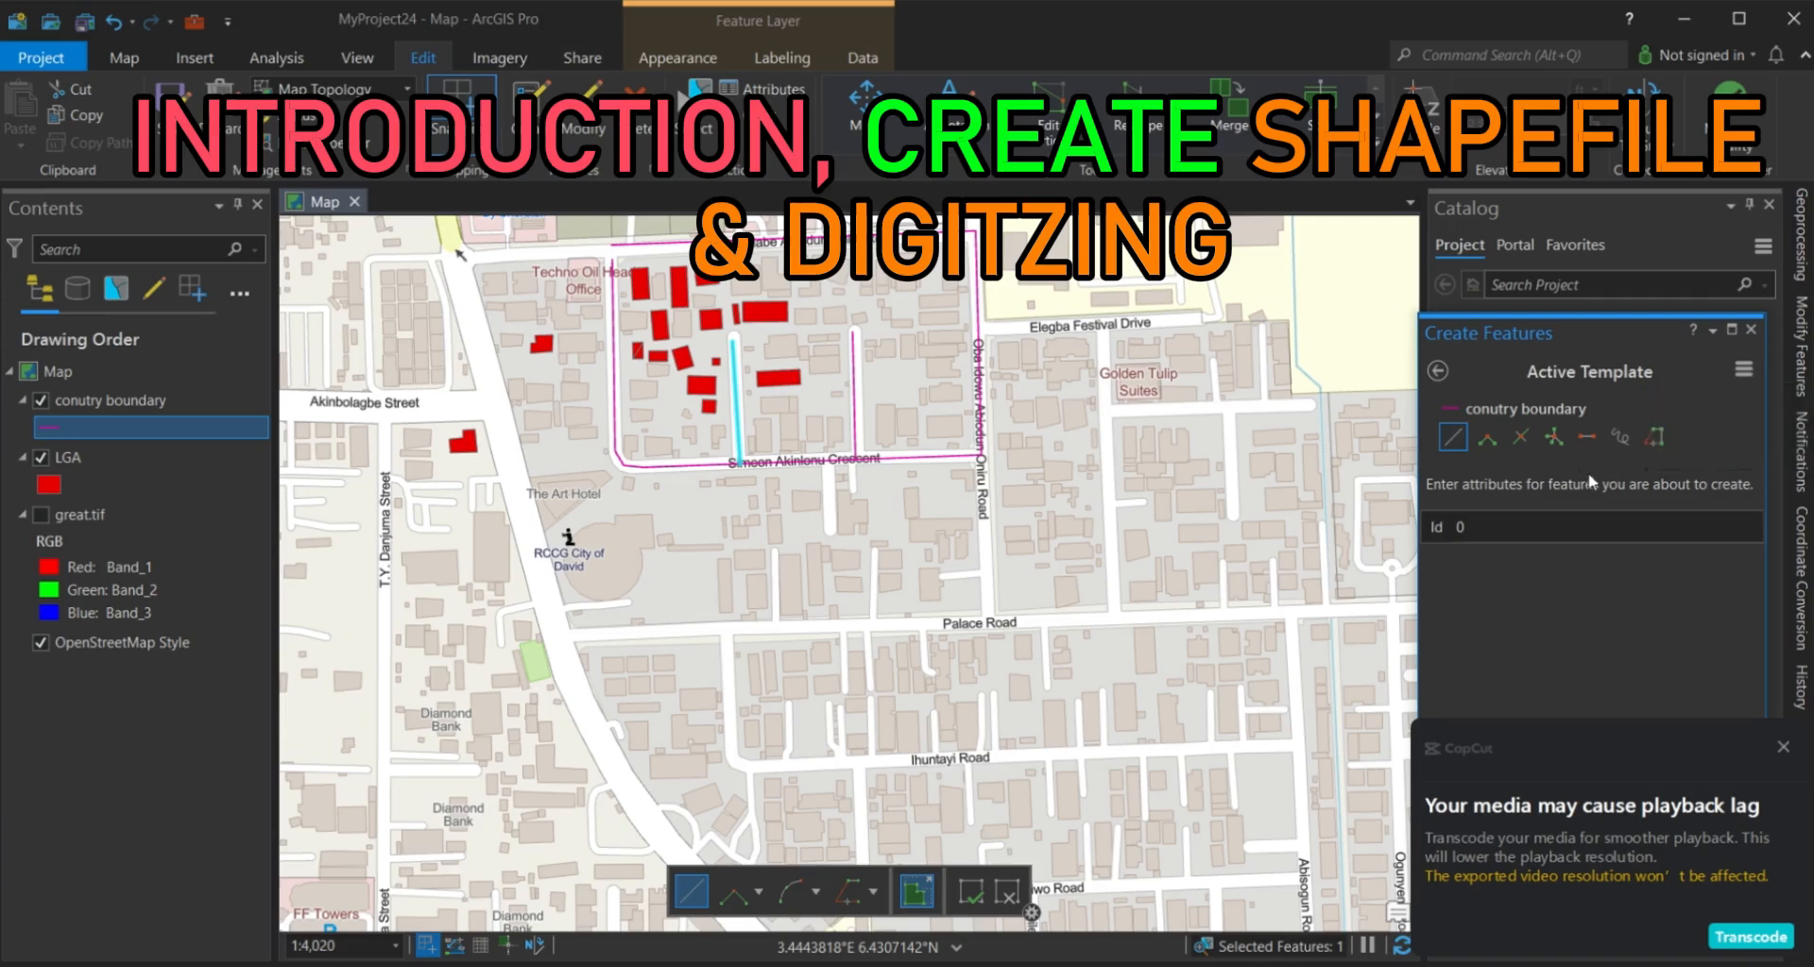
left_click(1556, 525)
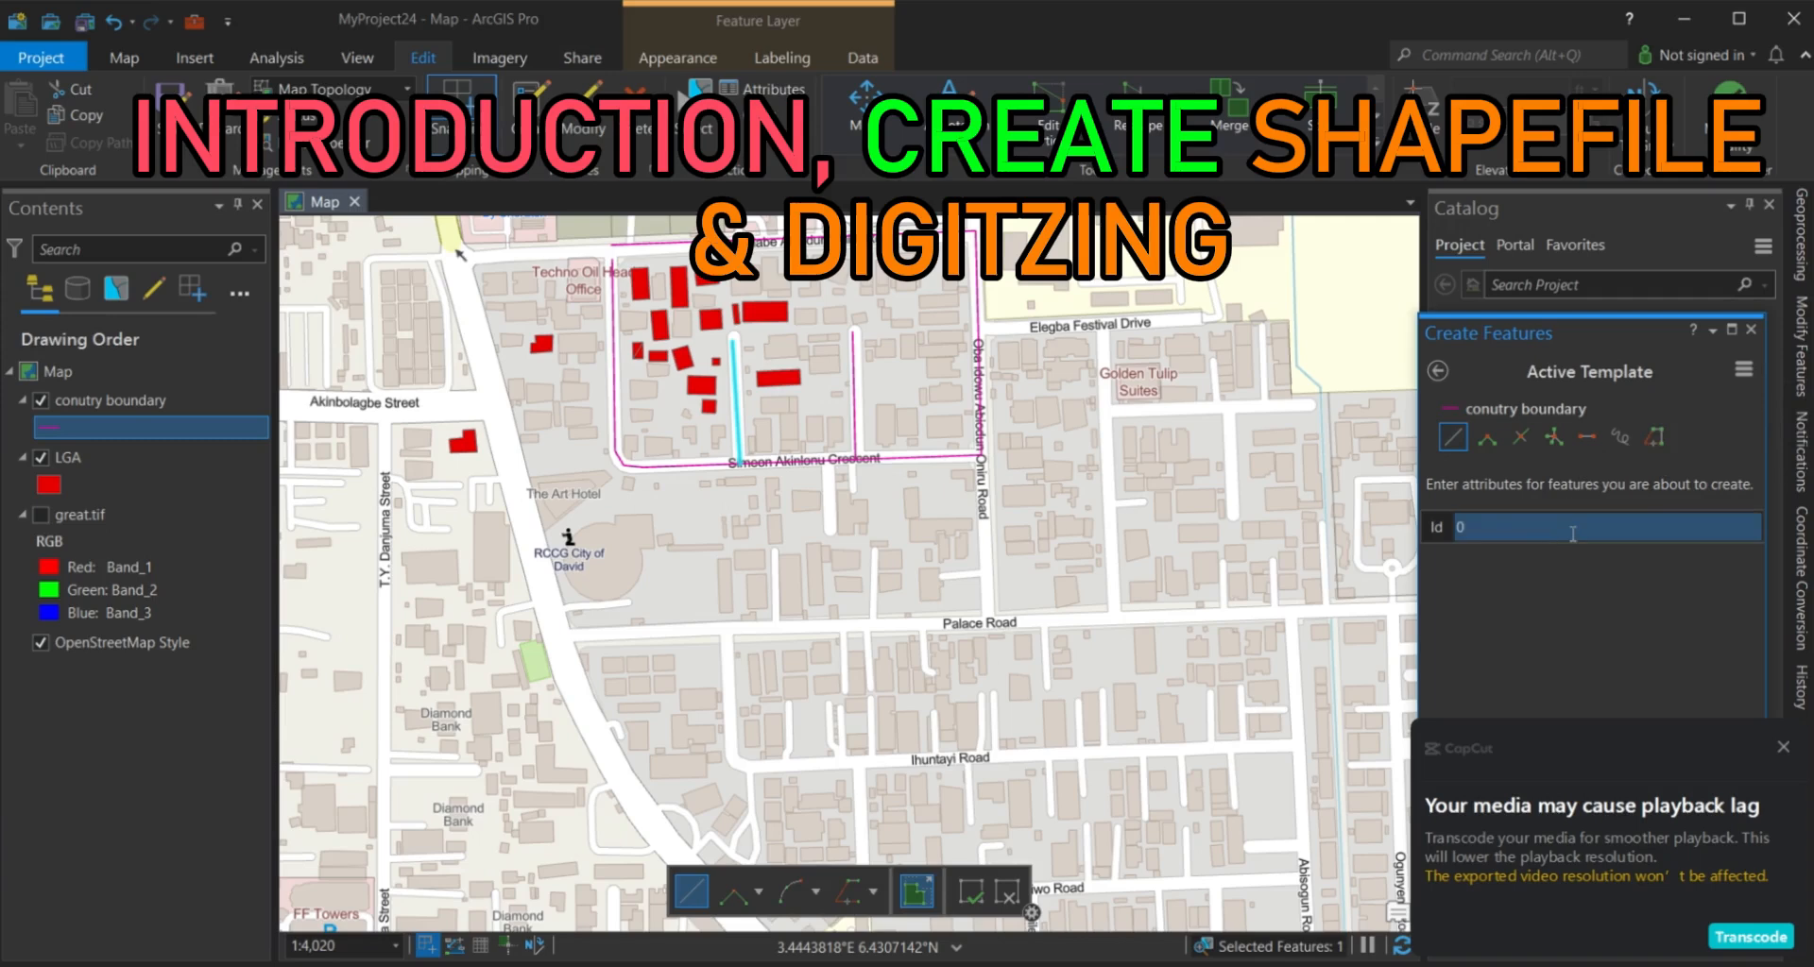
left_click(1438, 372)
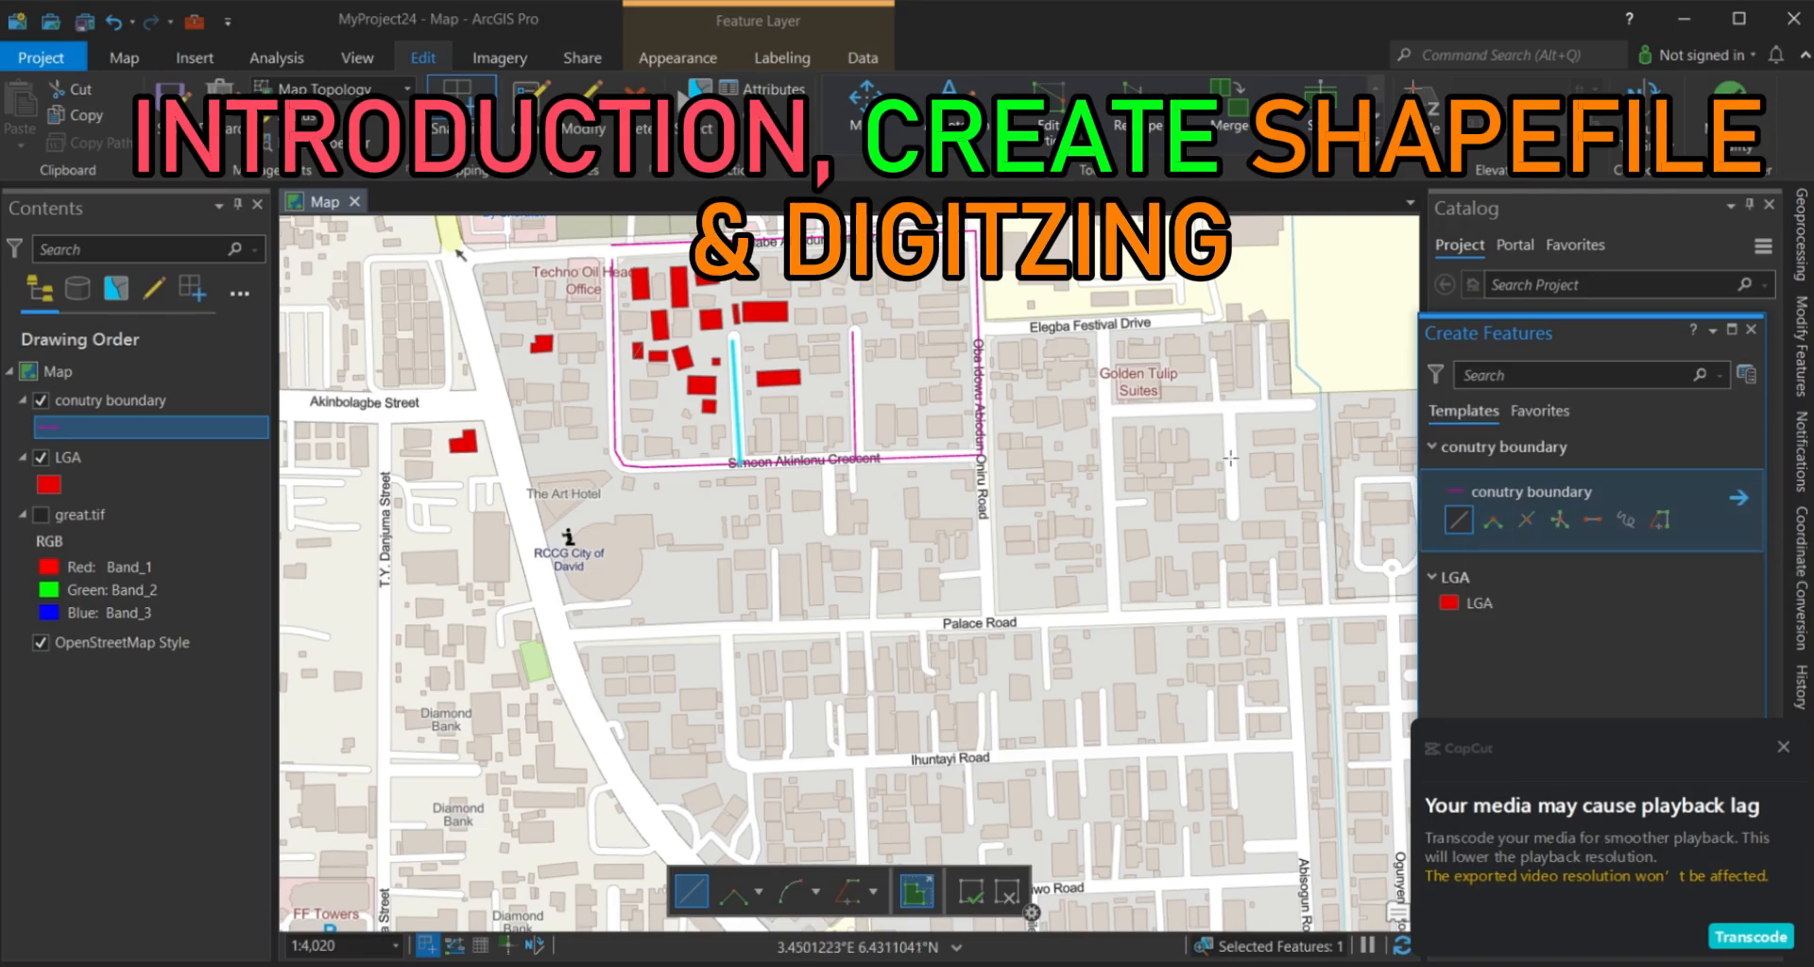
scroll(1192, 475, "down", 2)
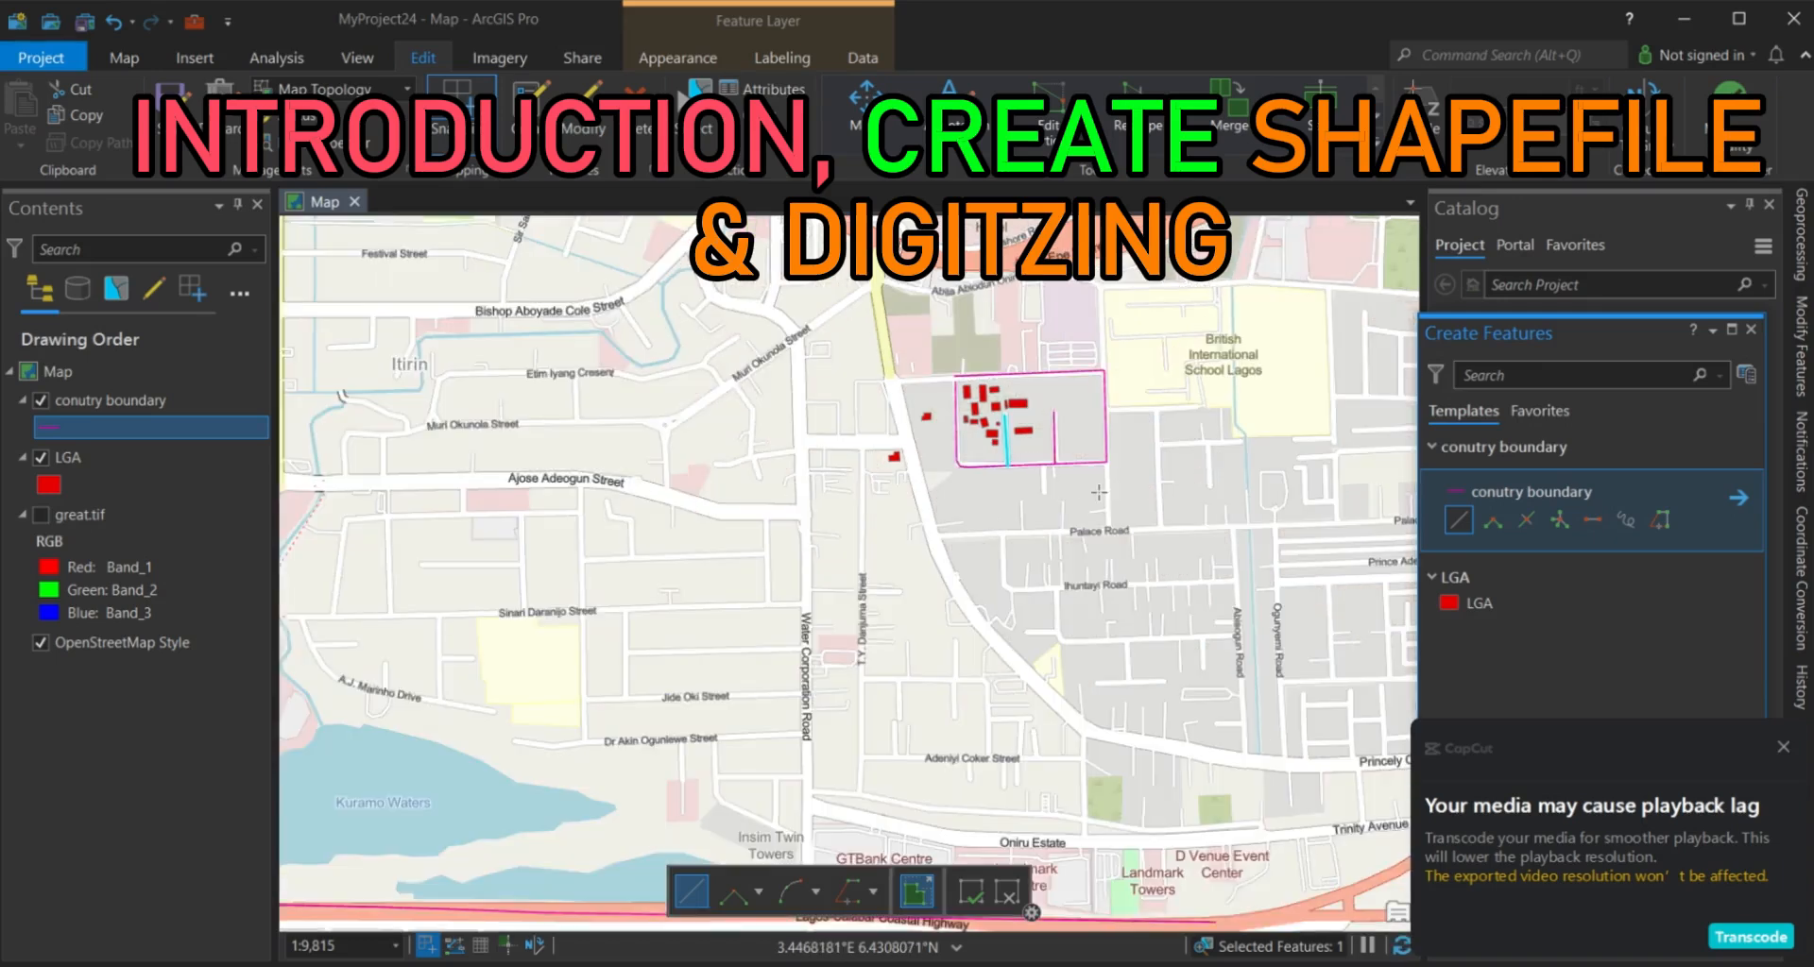
scroll(1099, 492, "up", 2)
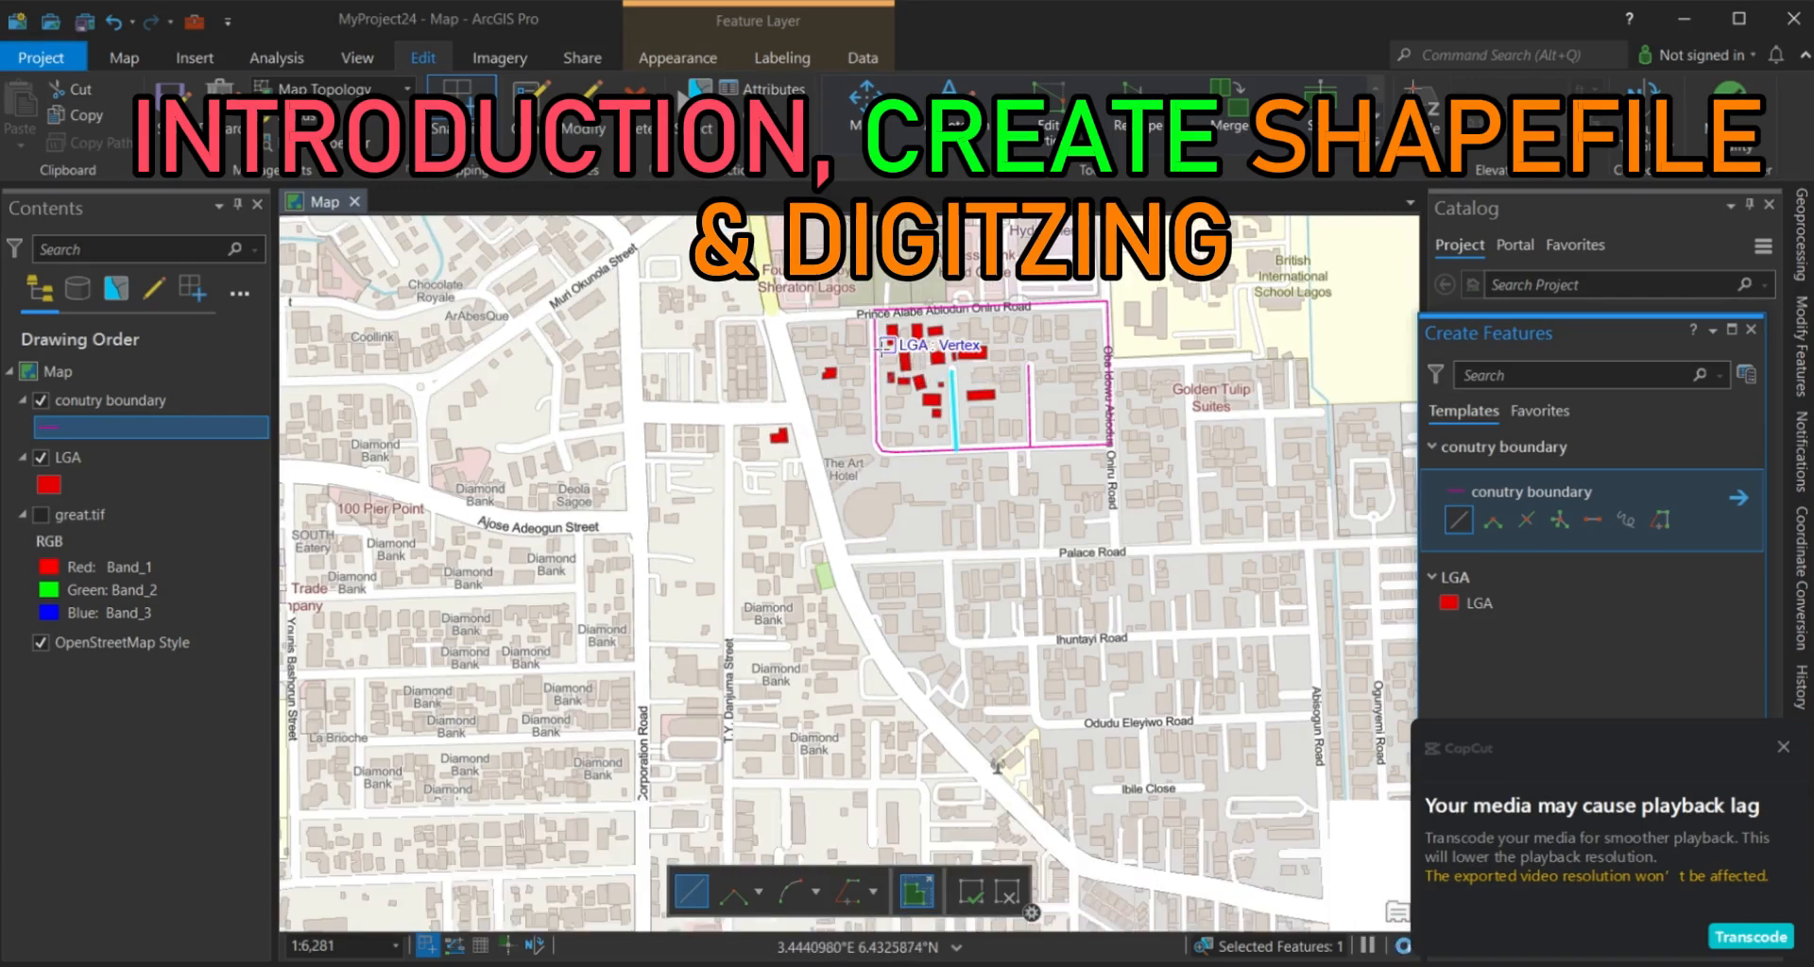
scroll(881, 350, "up", 1)
scroll(881, 350, "down", 1)
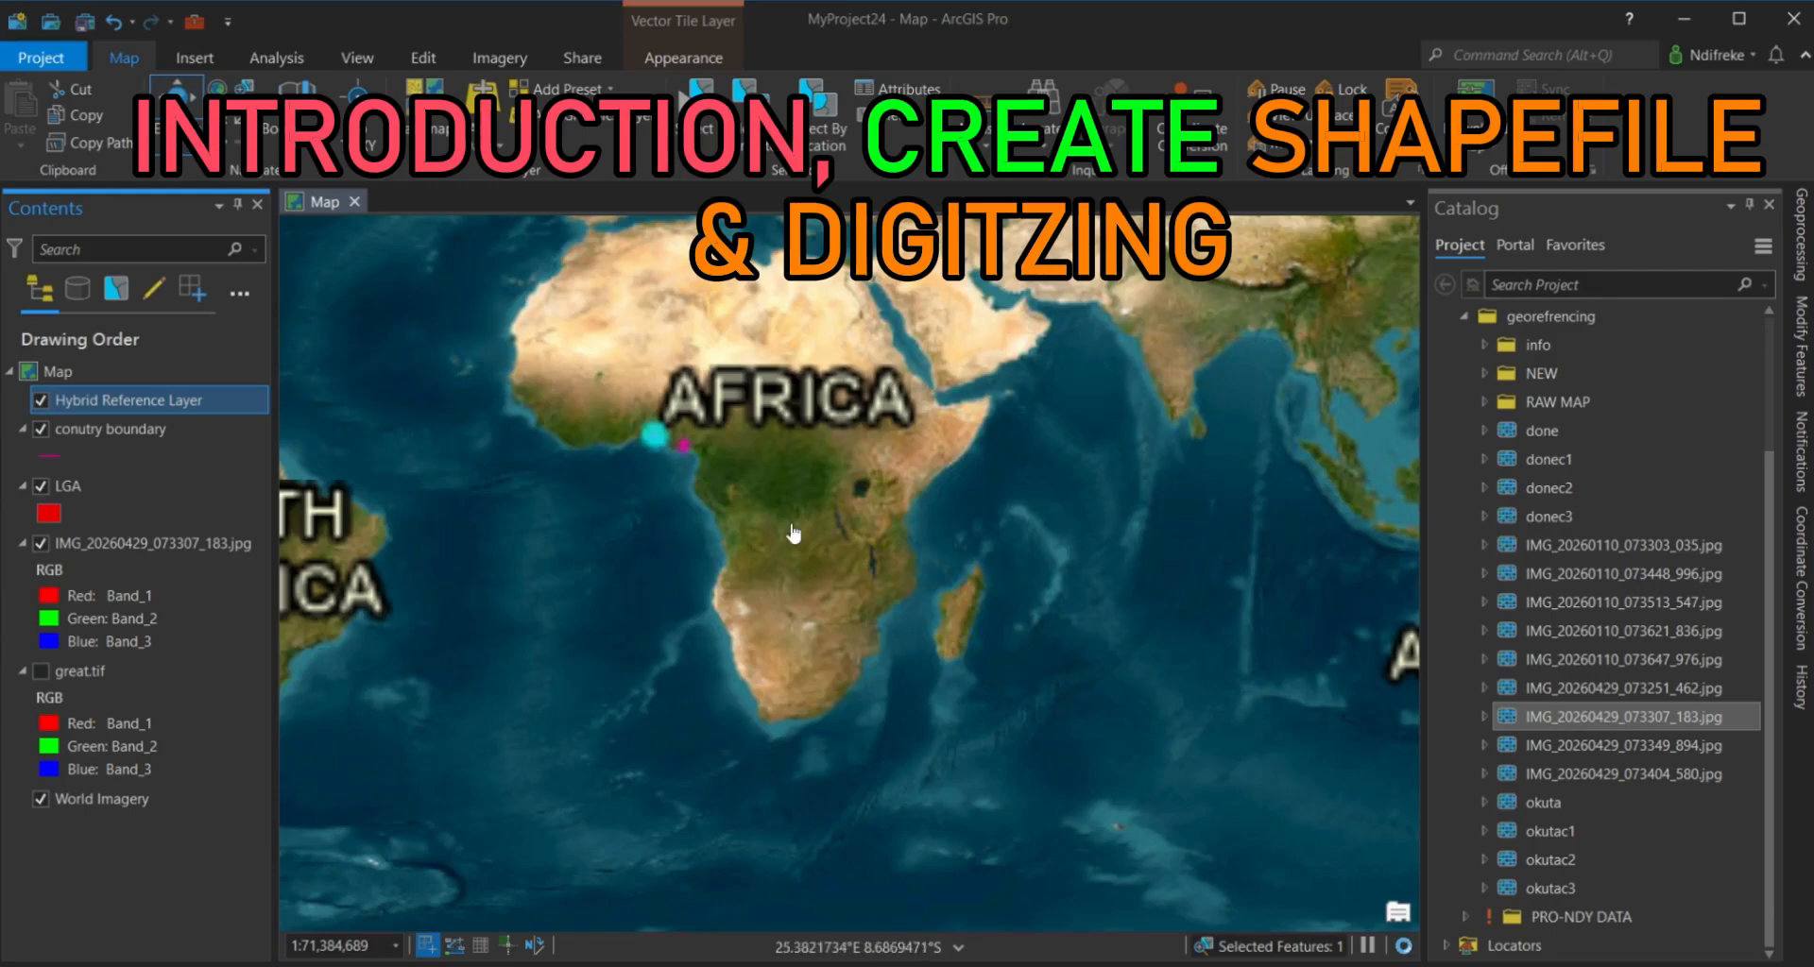
Locate the digitized block on the satellite imagery, narrowing in from Africa to Lagos and Victoria Island.
scroll(695, 444, "up", 4)
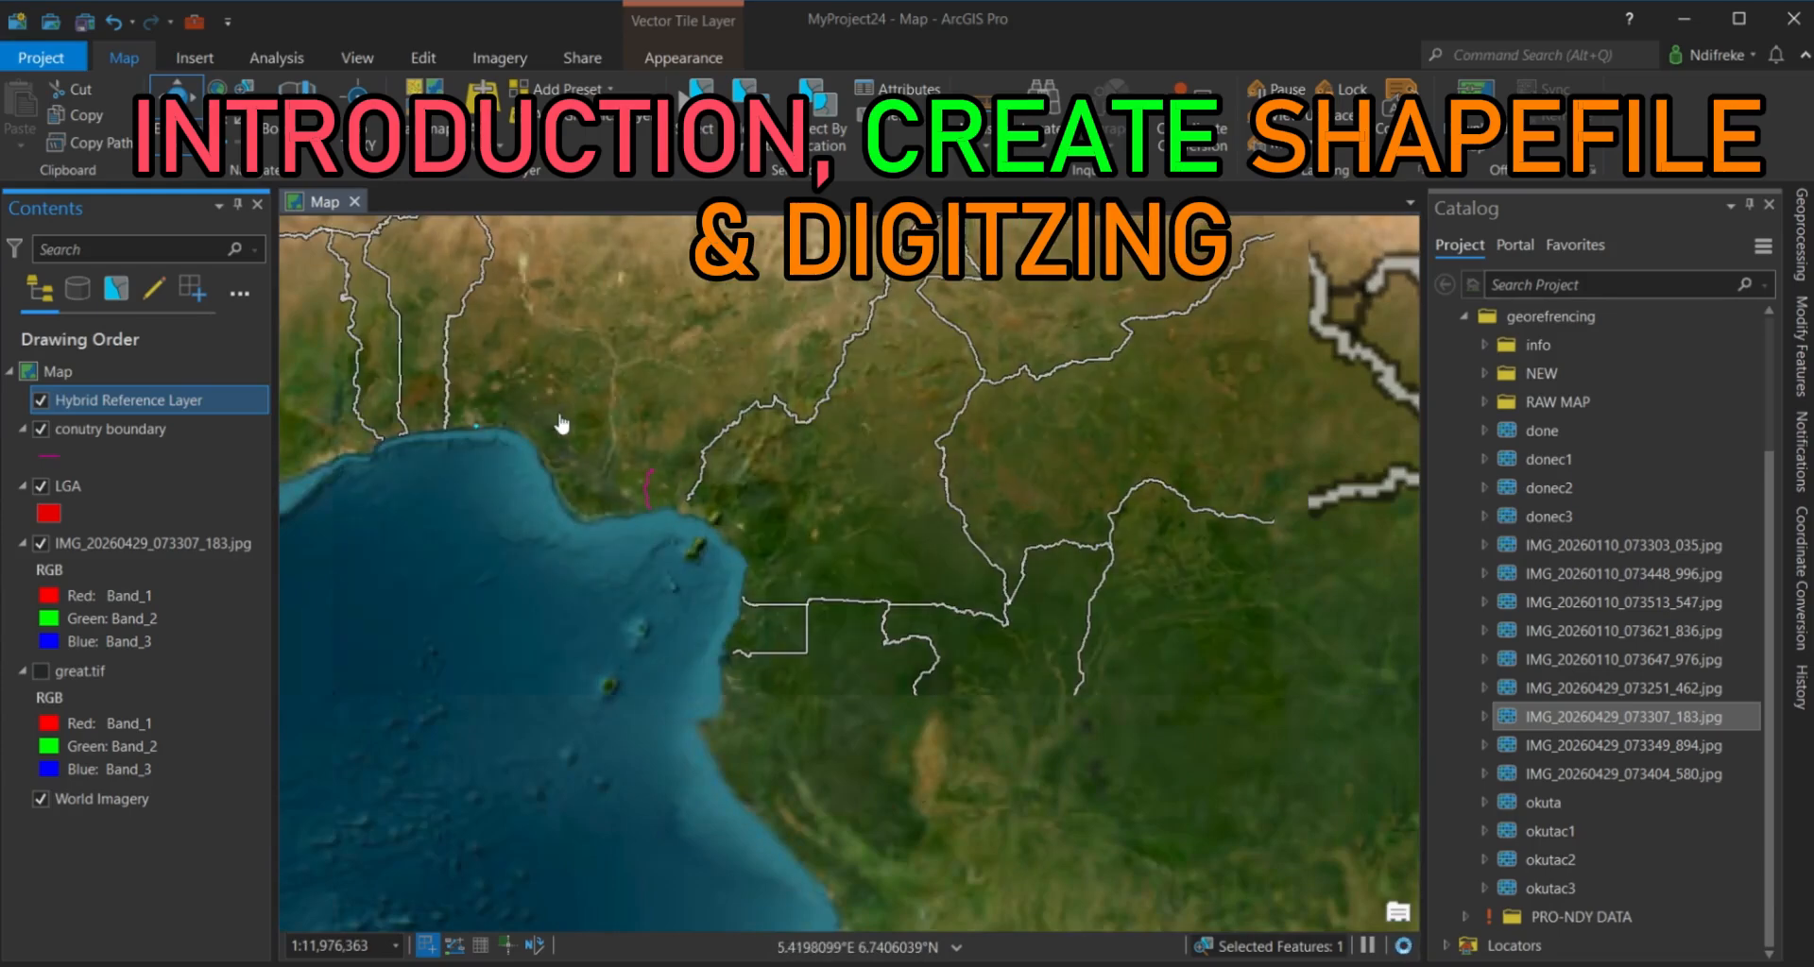
scroll(517, 422, "up", 3)
scroll(484, 434, "down", 2)
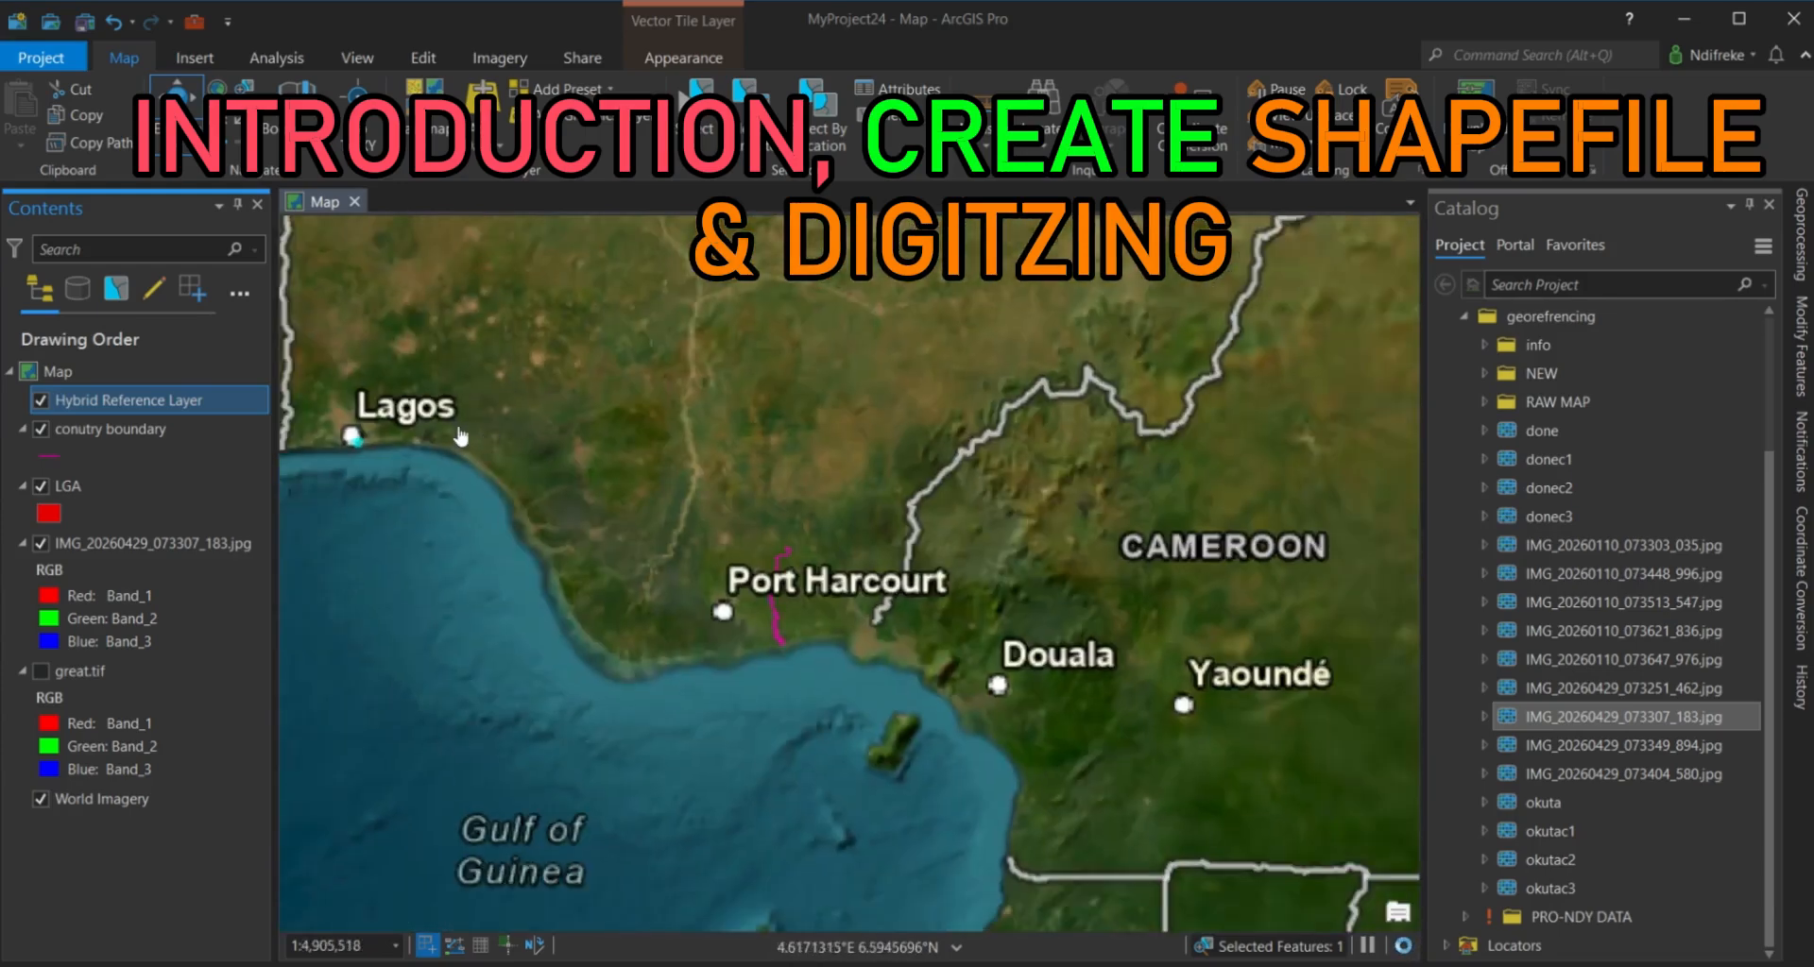
left_click_drag(403, 426, 758, 453)
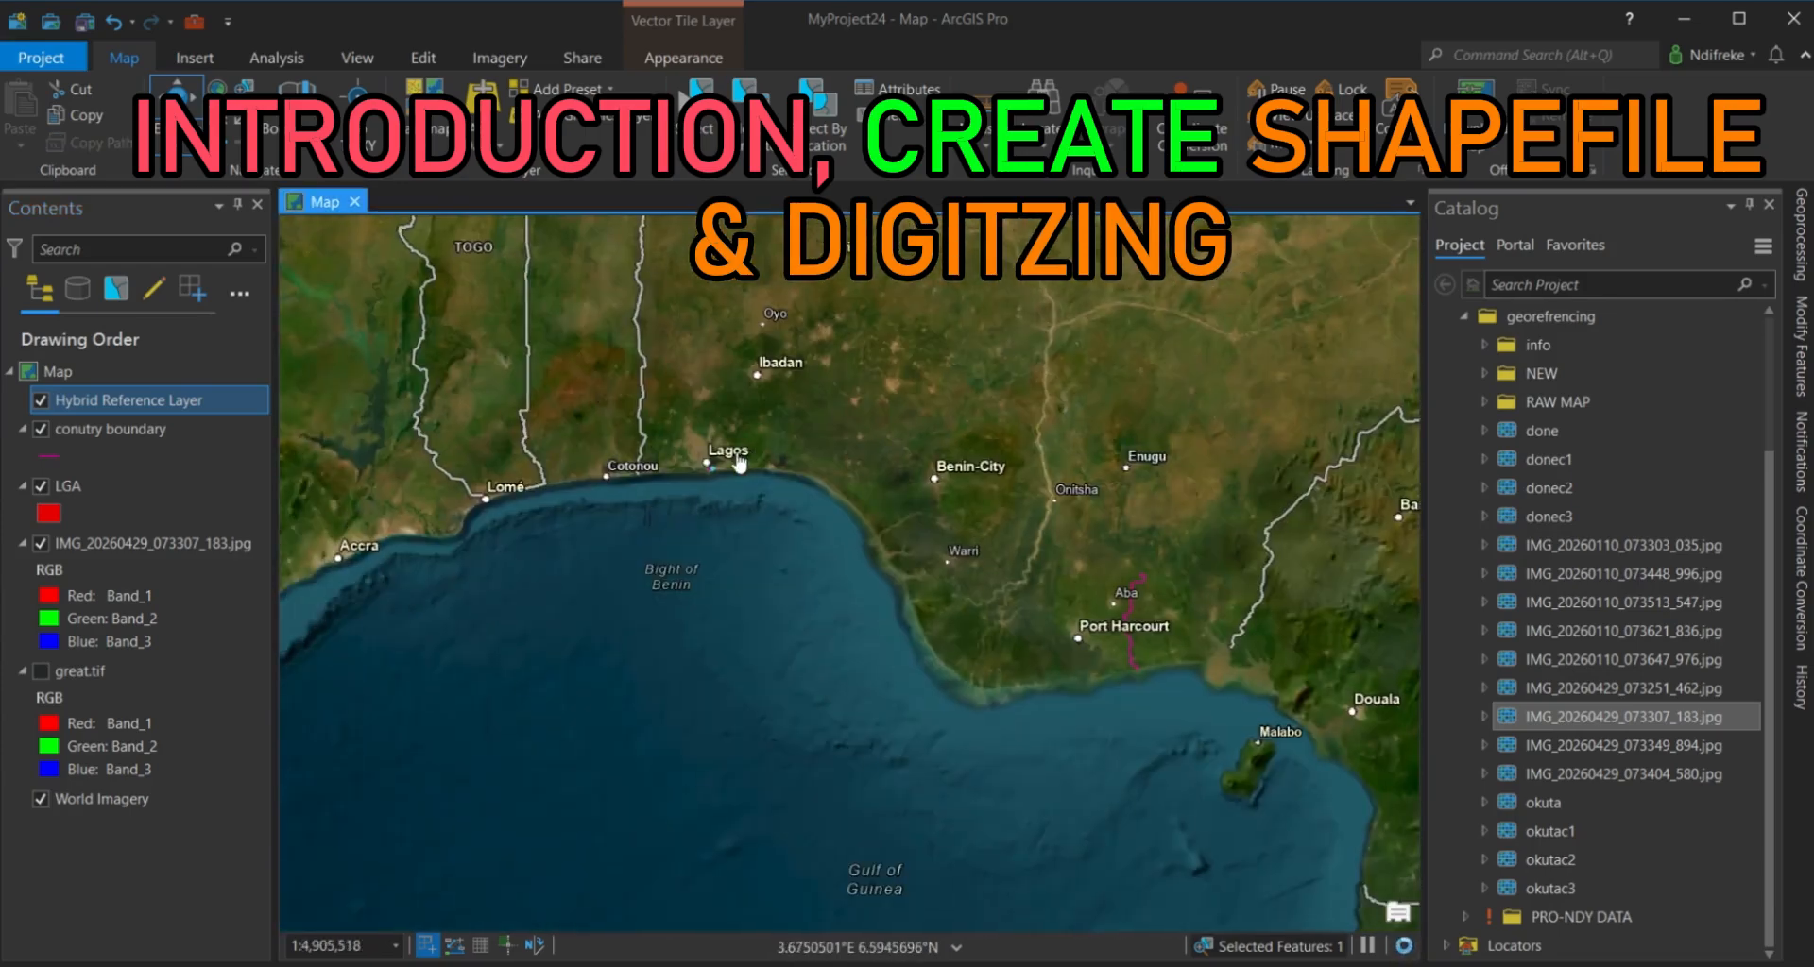
scroll(758, 453, "up", 3)
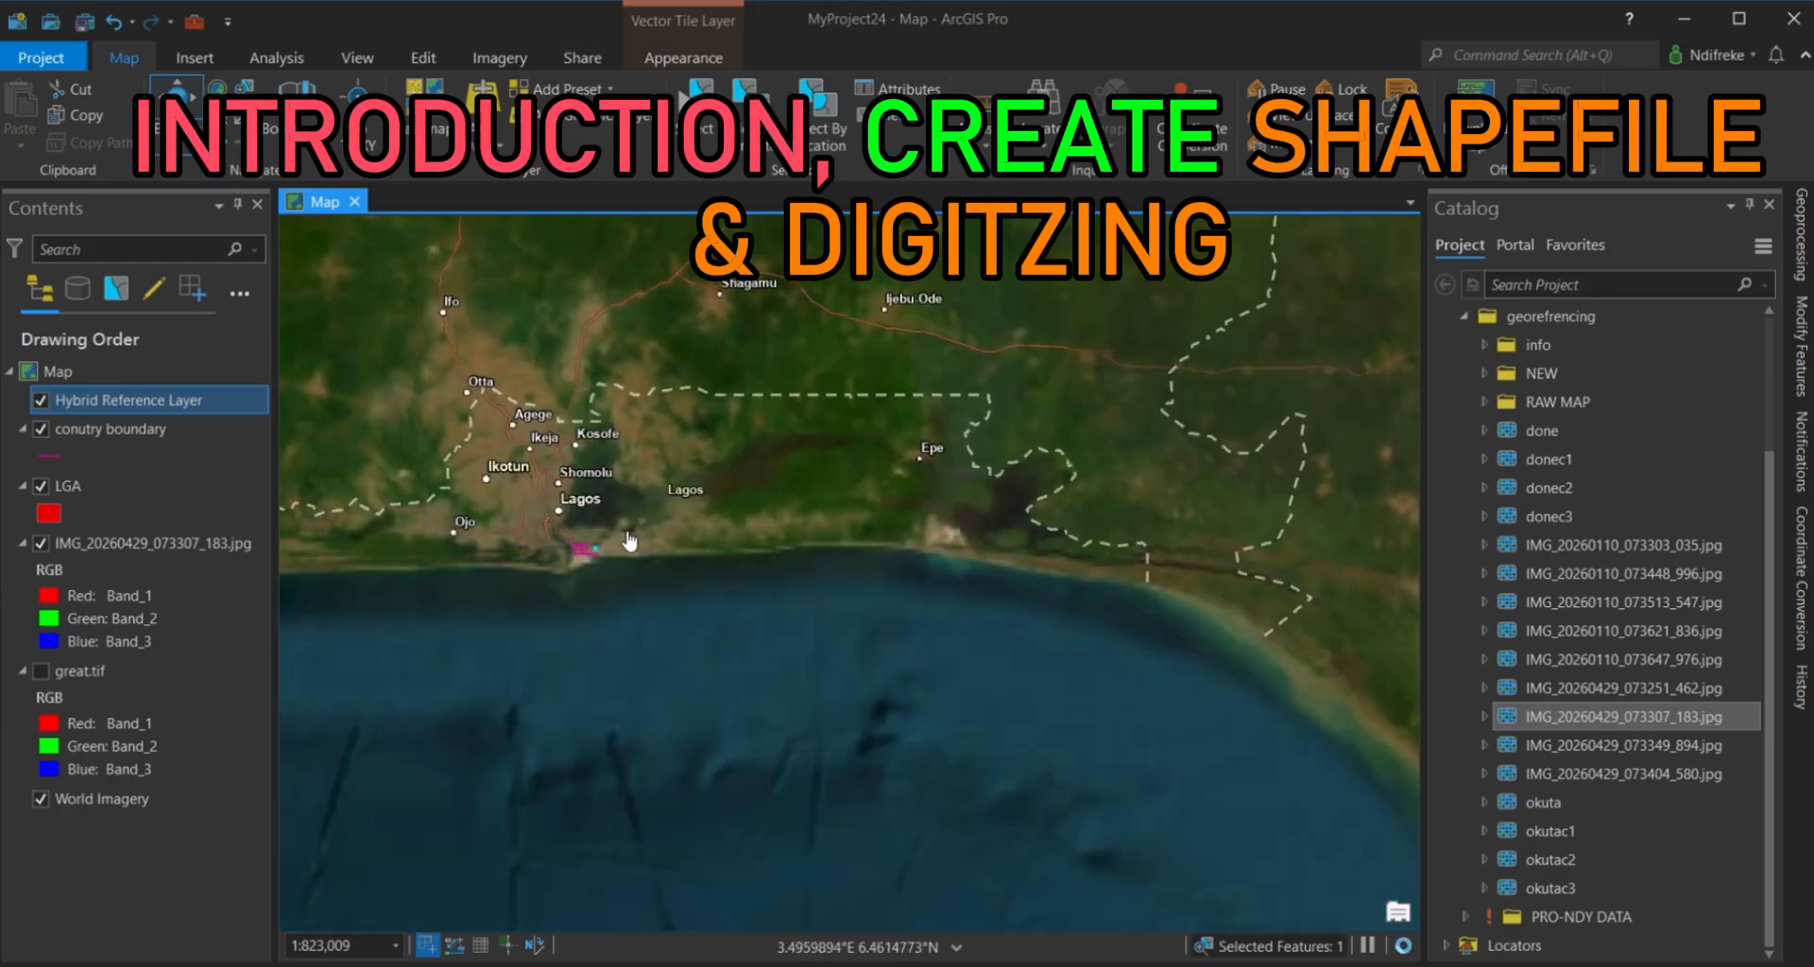
scroll(630, 542, "up", 2)
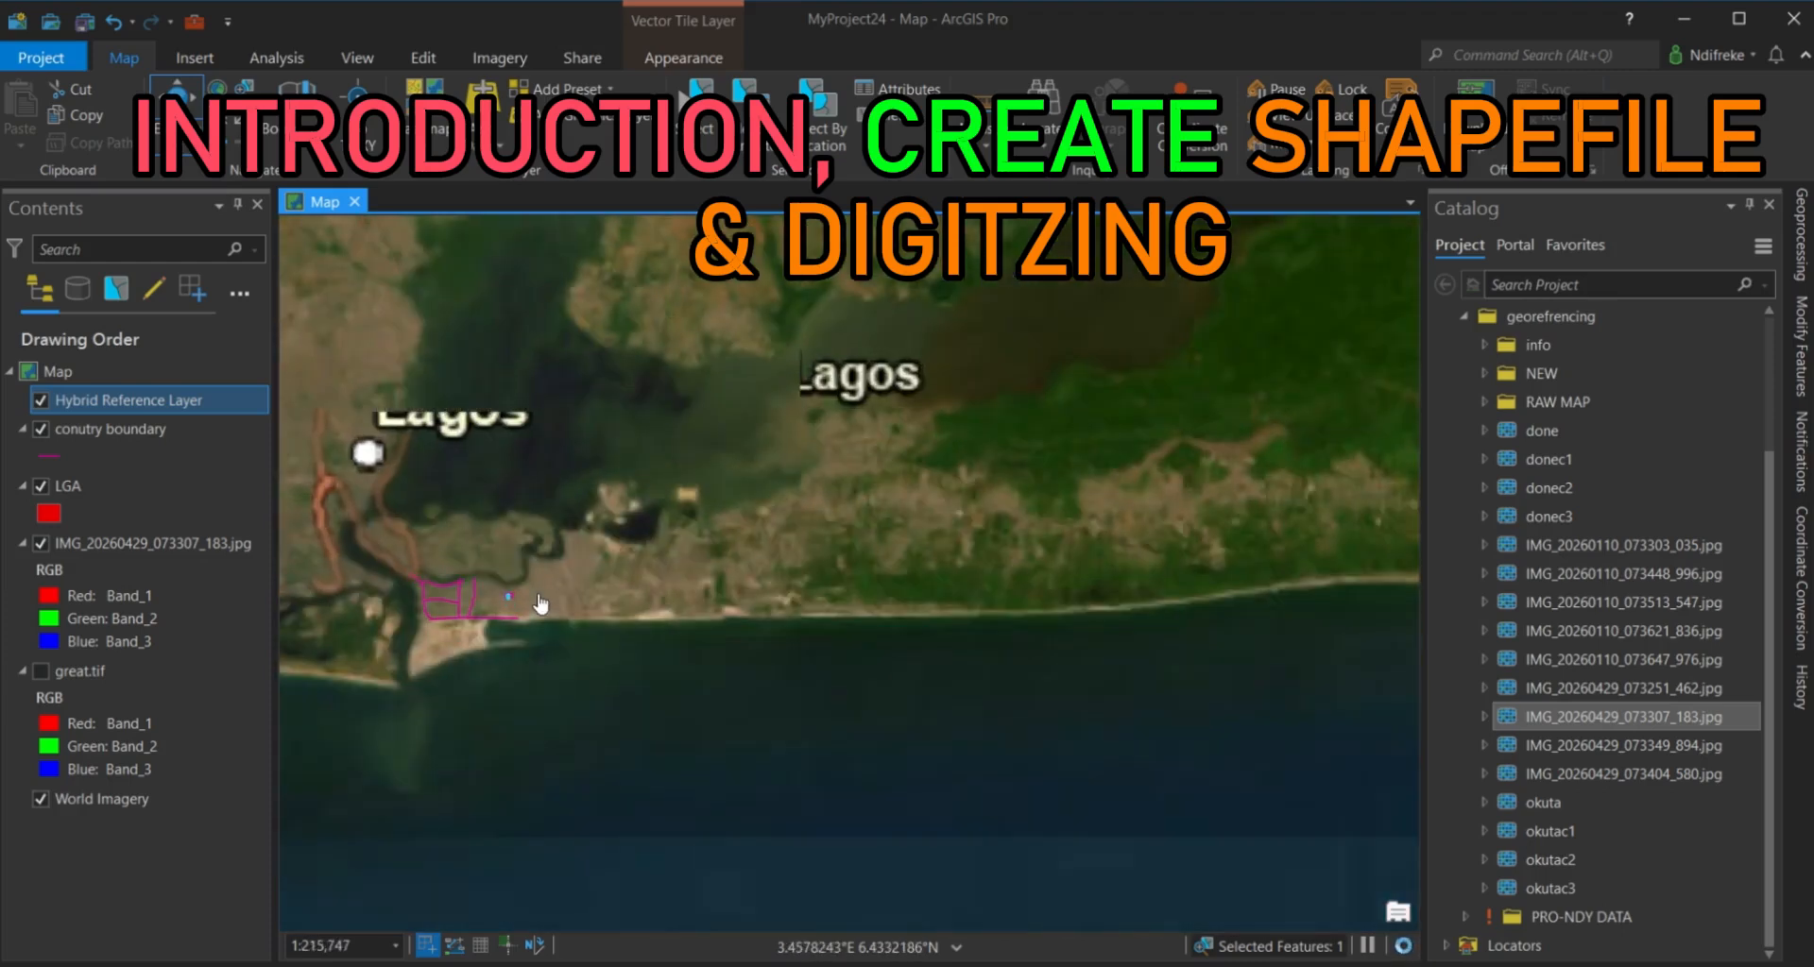
scroll(482, 602, "up", 2)
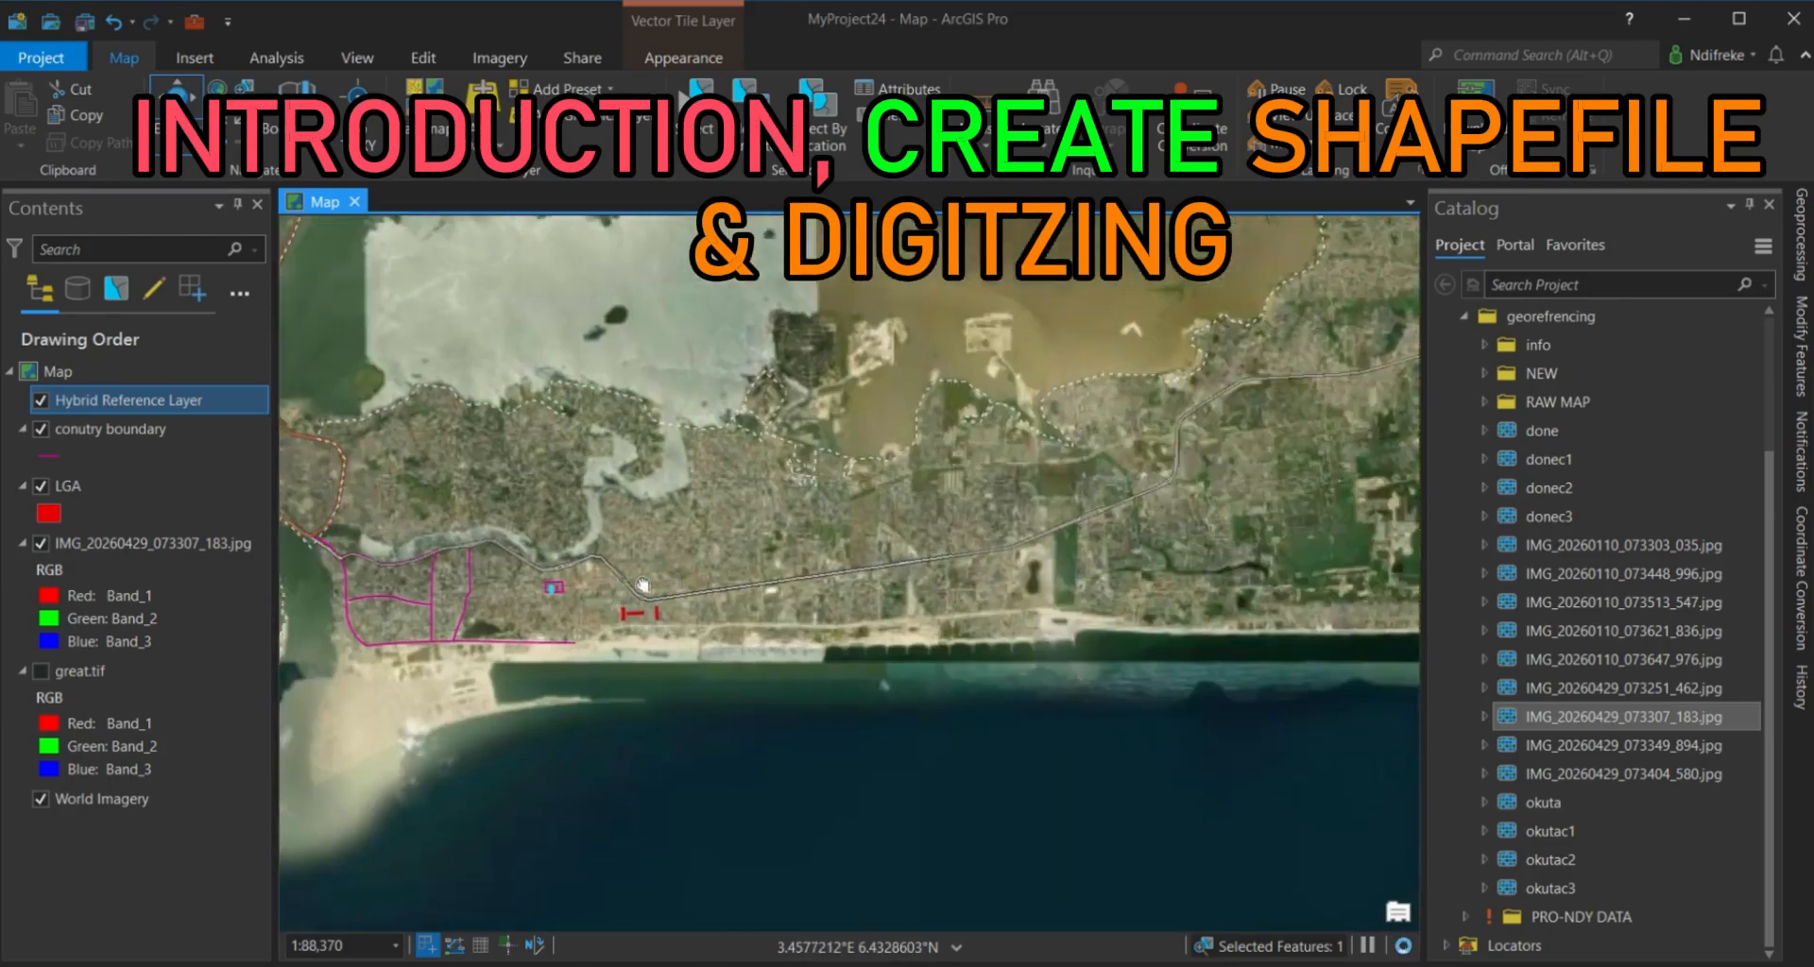
left_click_drag(642, 586, 916, 515)
scroll(691, 583, "up", 1)
scroll(893, 515, "up", 1)
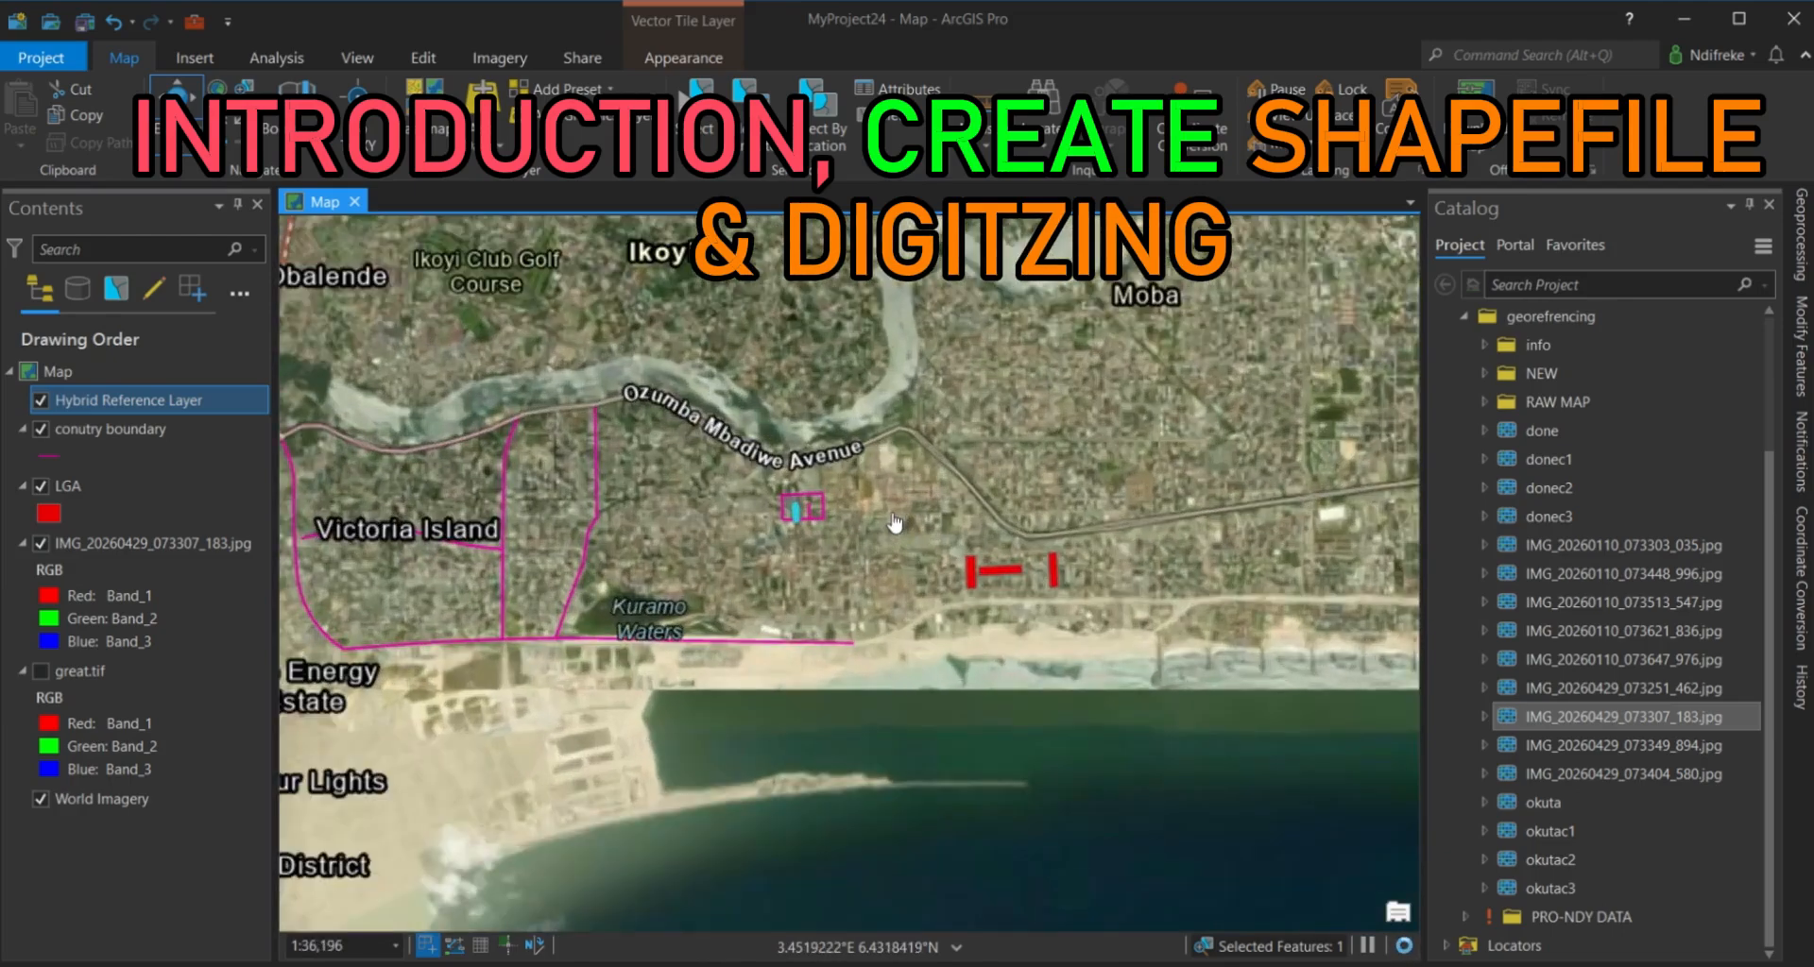
scroll(871, 526, "up", 2)
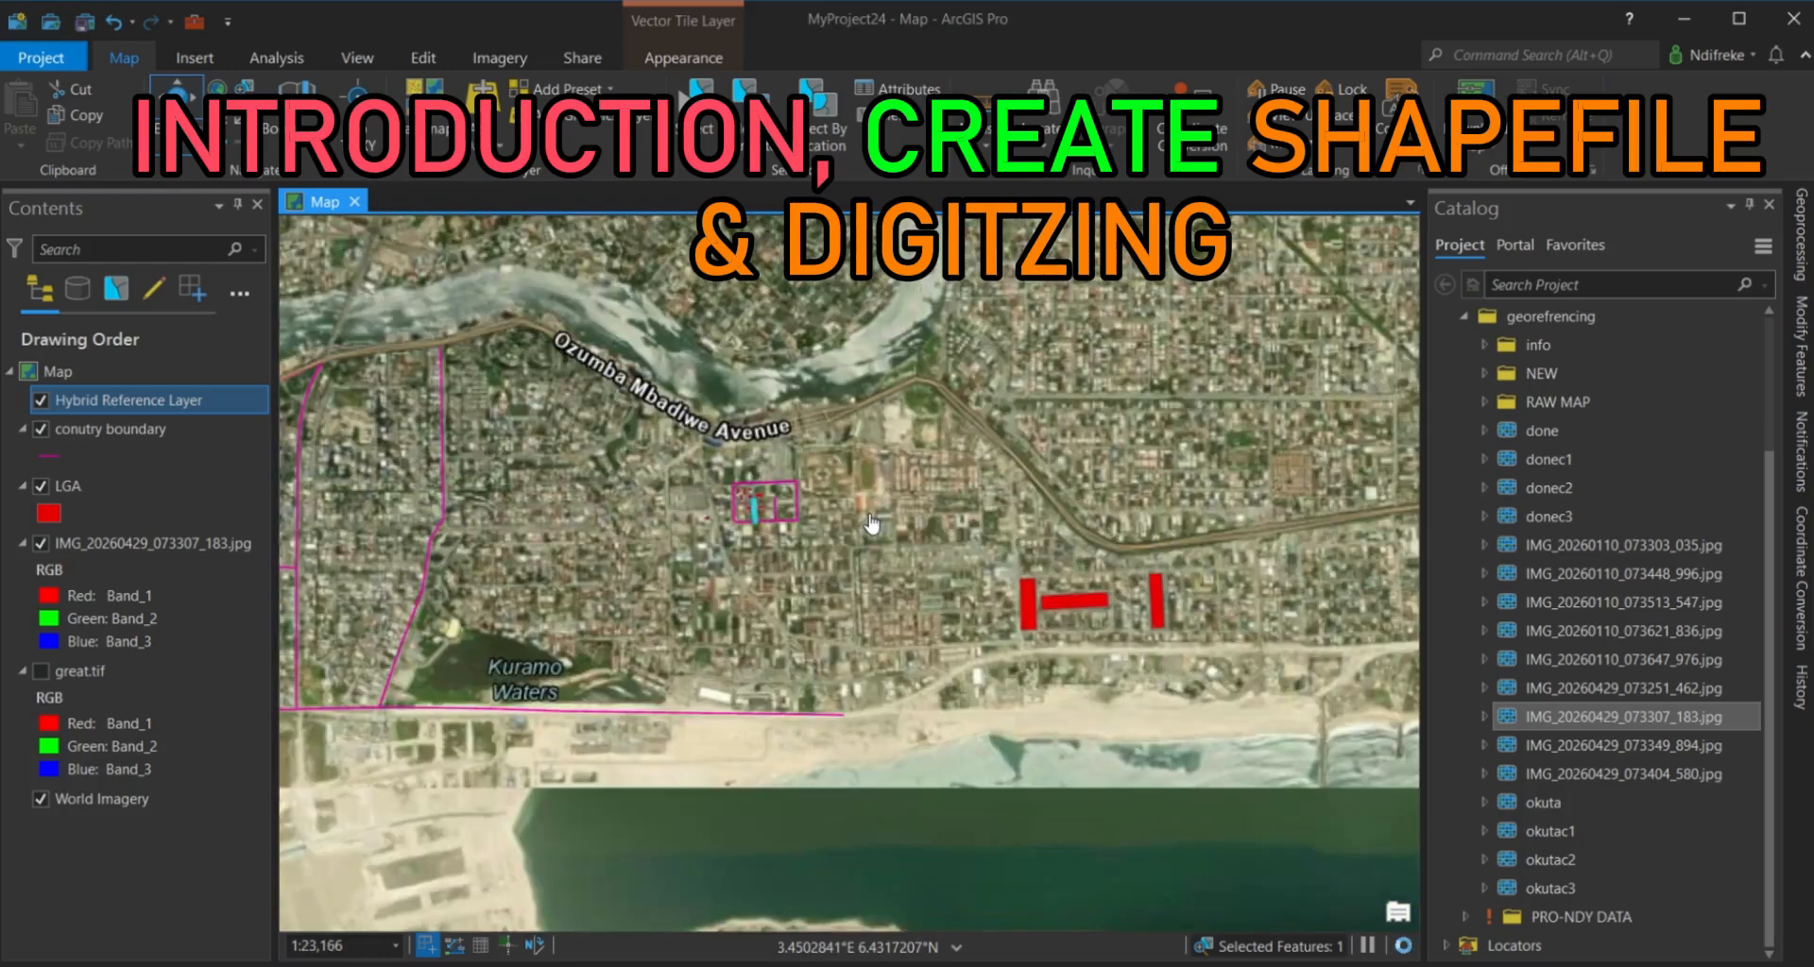
scroll(807, 503, "up", 2)
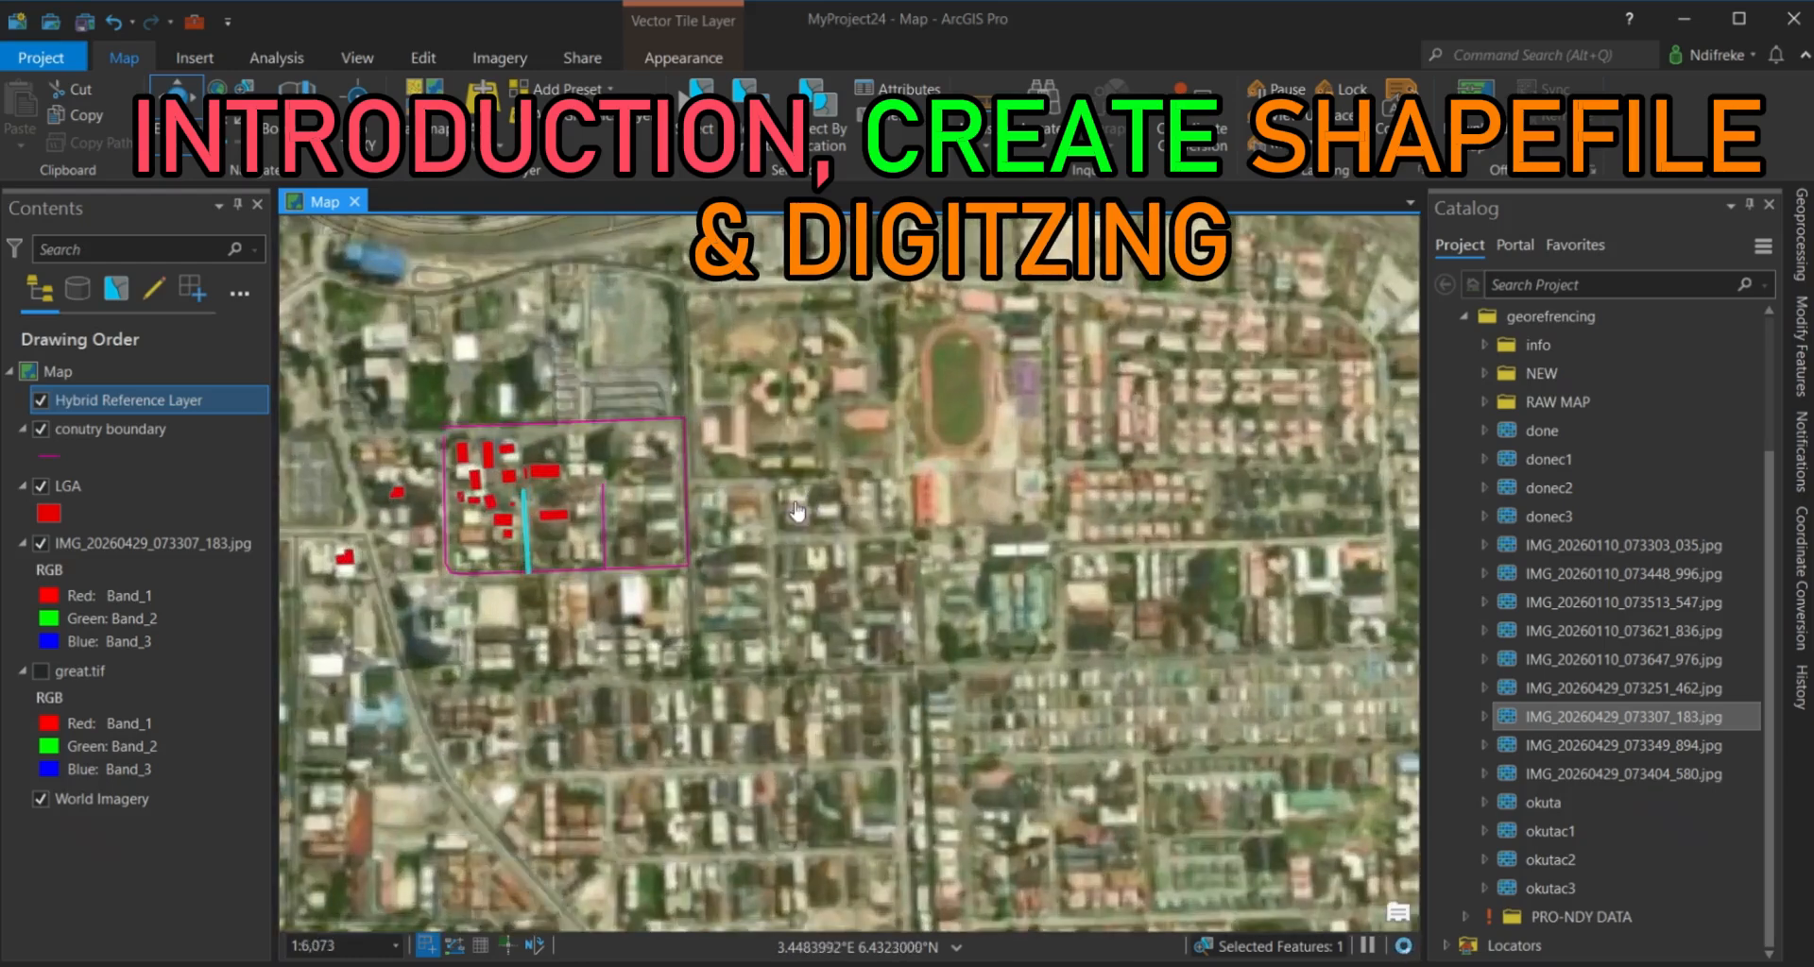
scroll(741, 521, "up", 2)
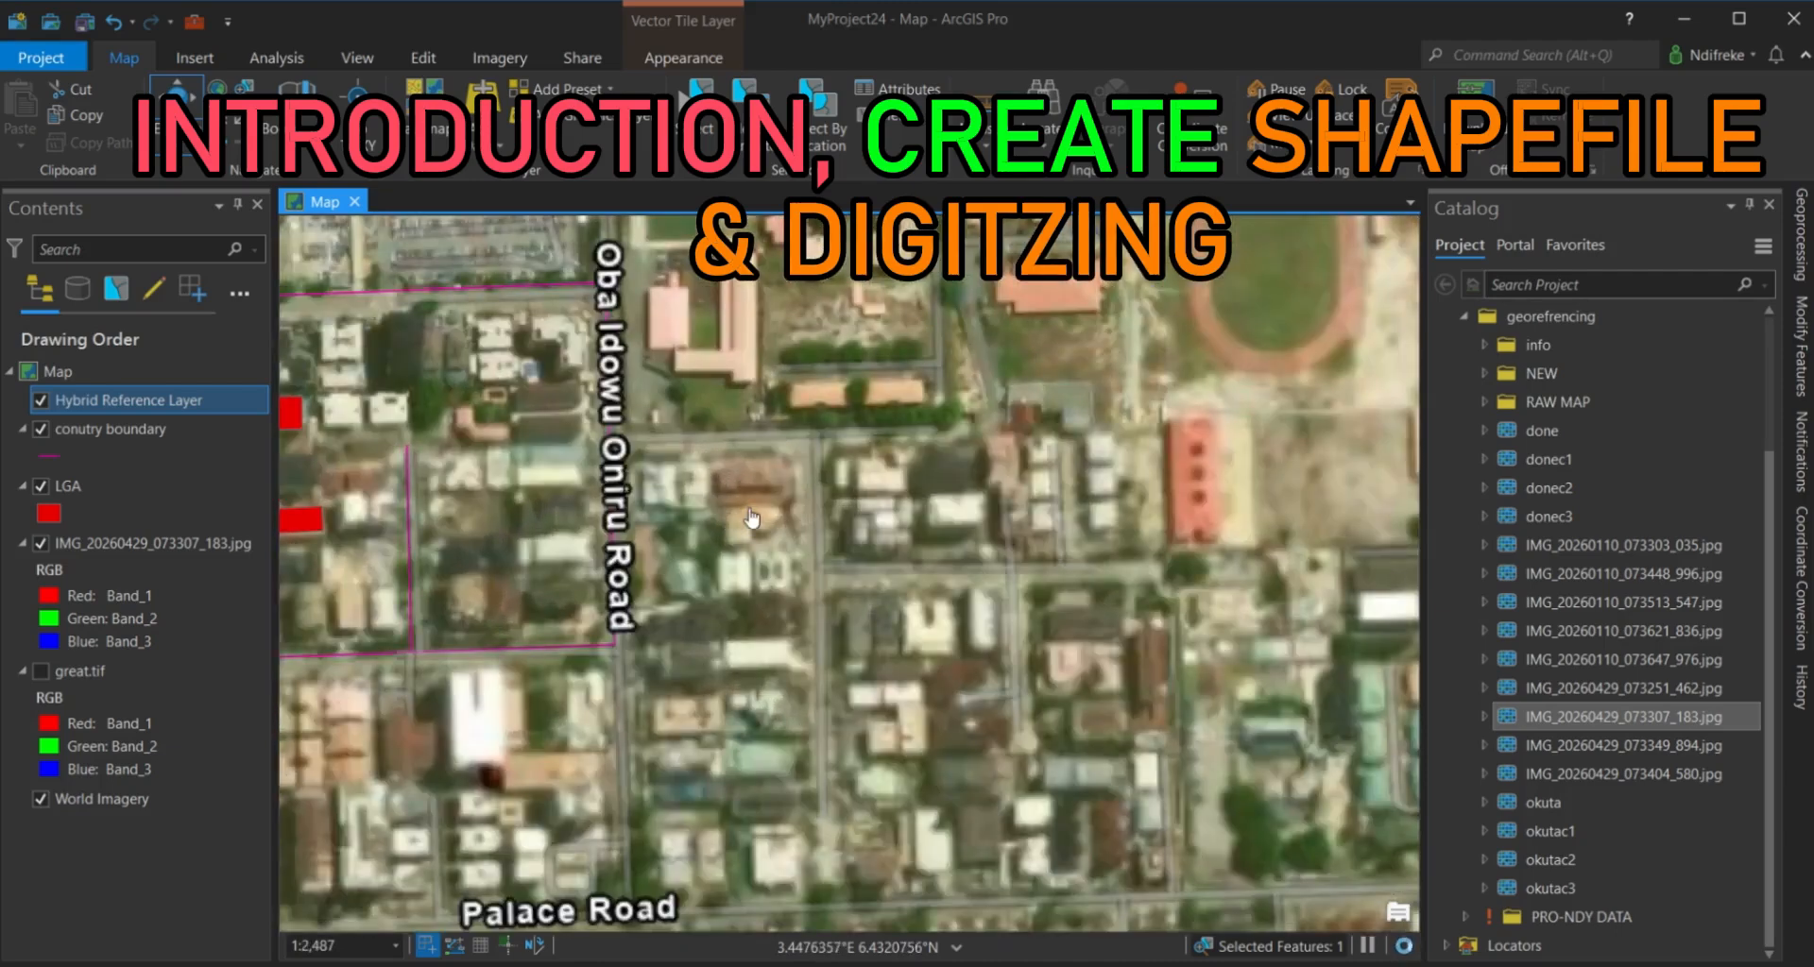
Examine how the red LGA footprints and magenta conutry boundary lines align with the buildings and streets on the imagery.
left_click_drag(817, 475, 1220, 402)
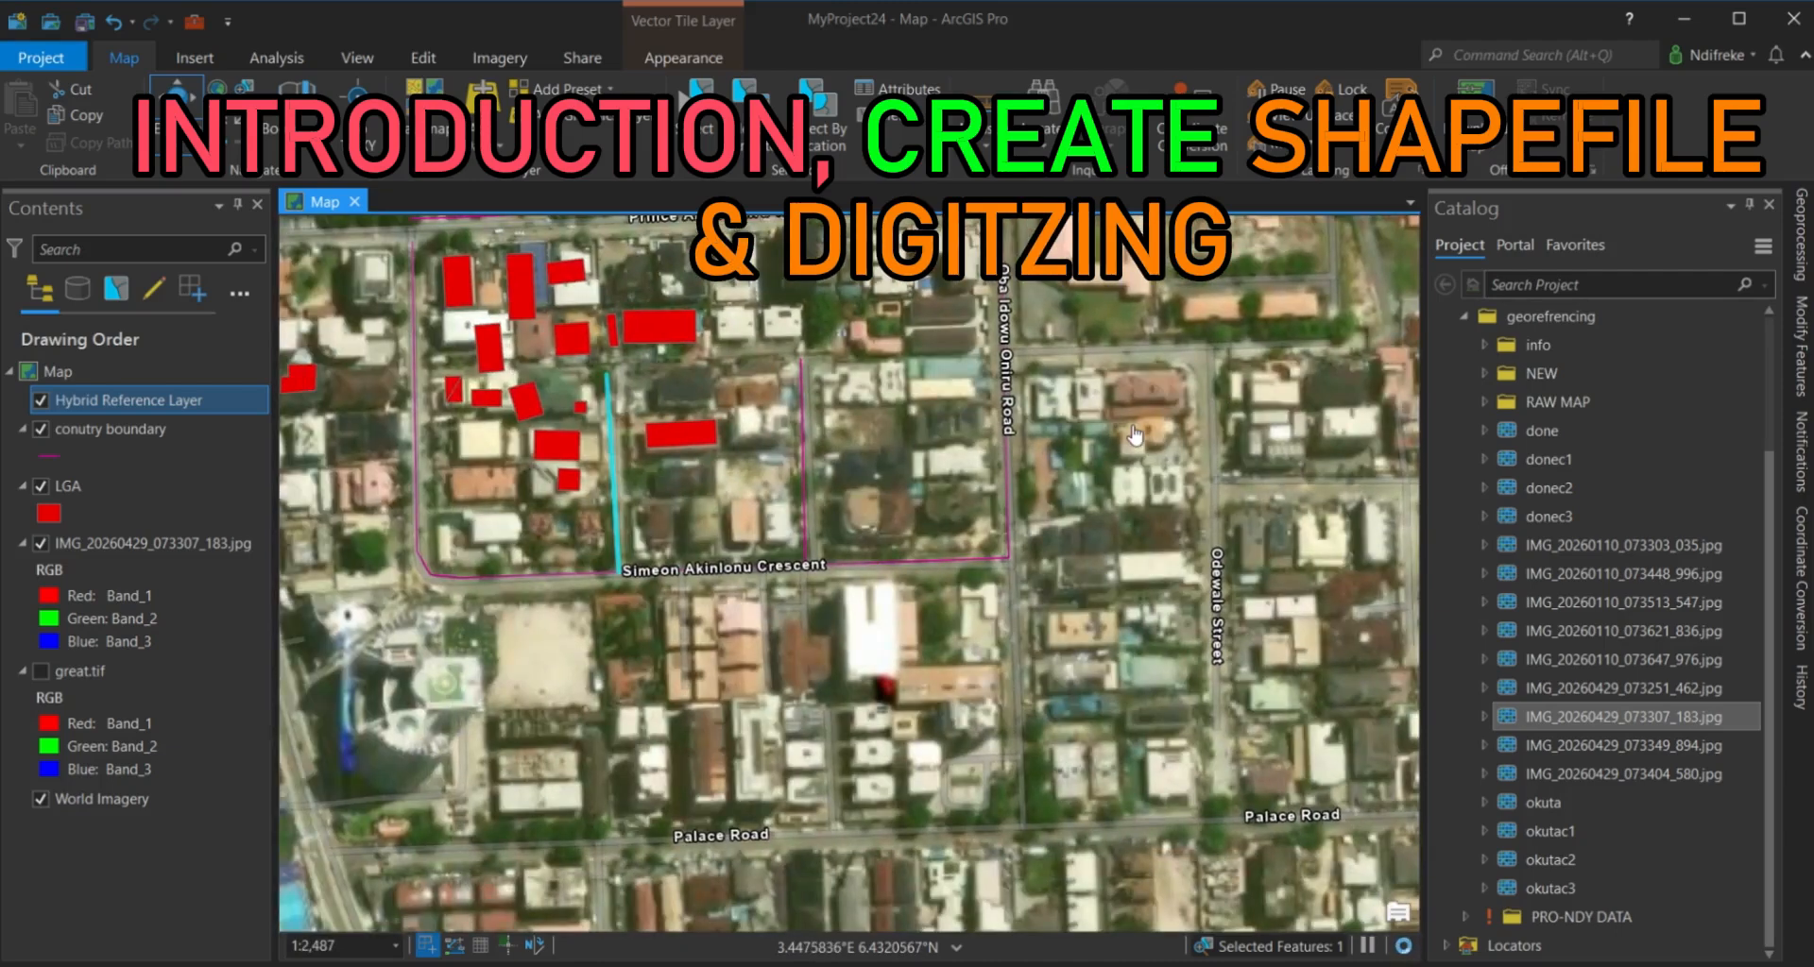
scroll(815, 475, "up", 1)
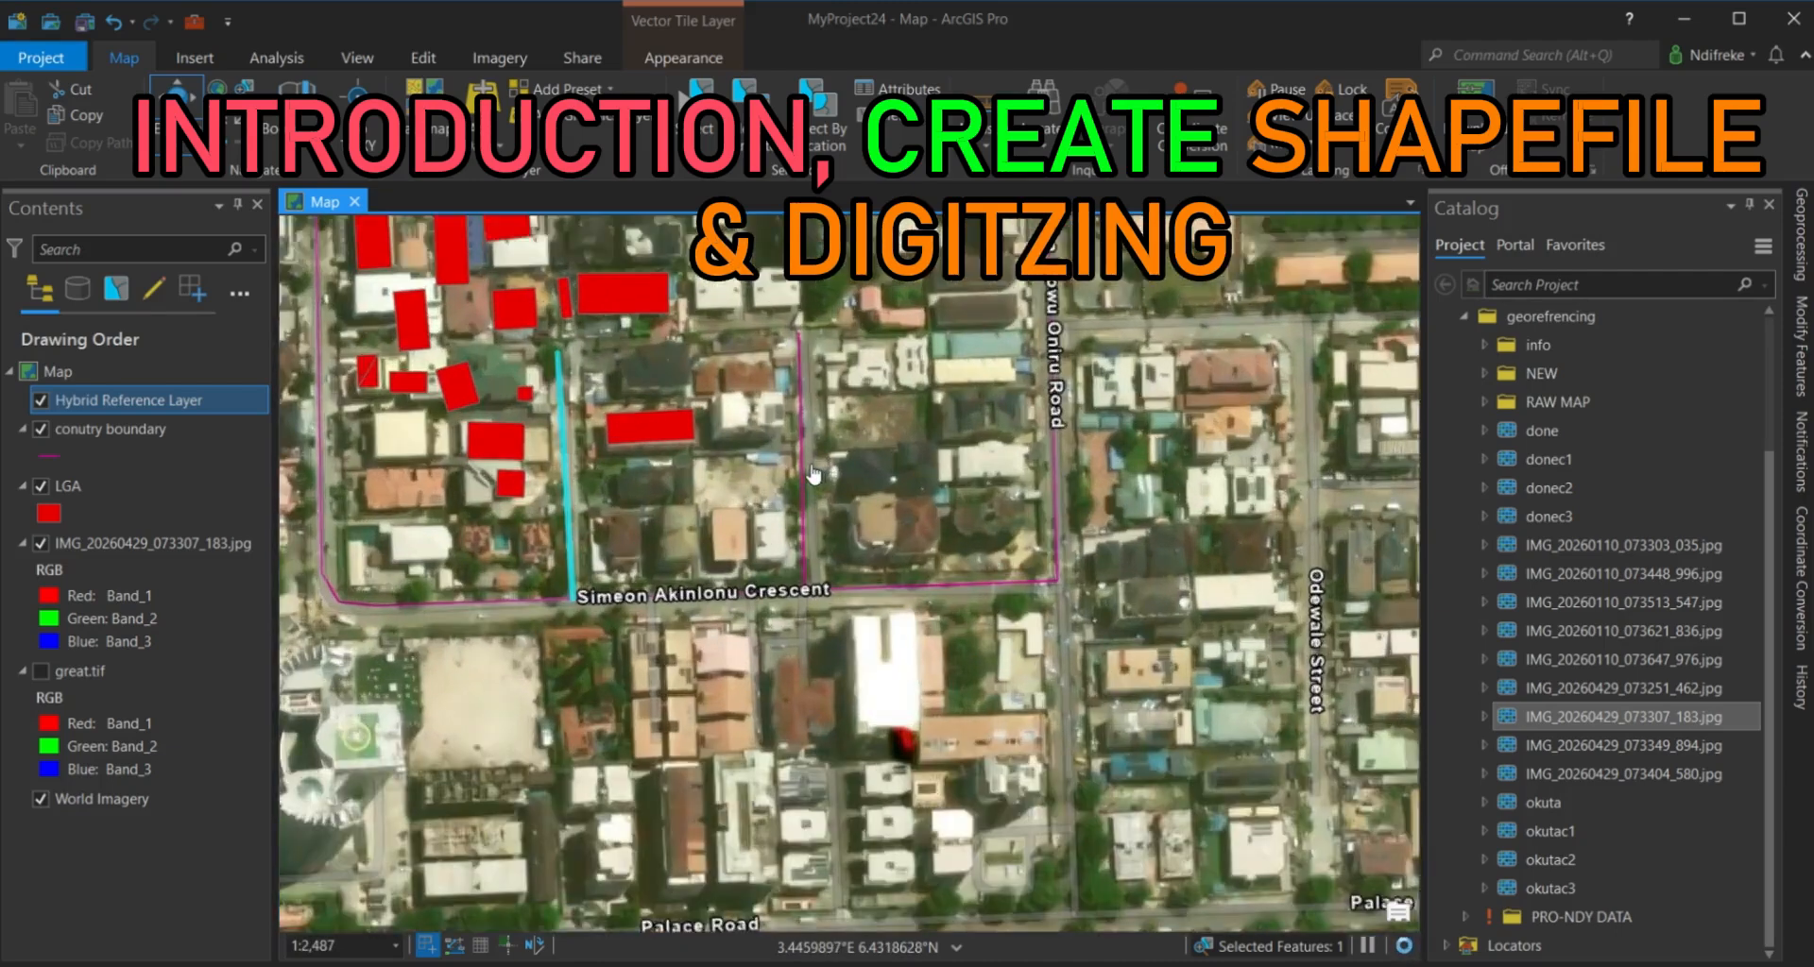
left_click_drag(712, 439, 1030, 553)
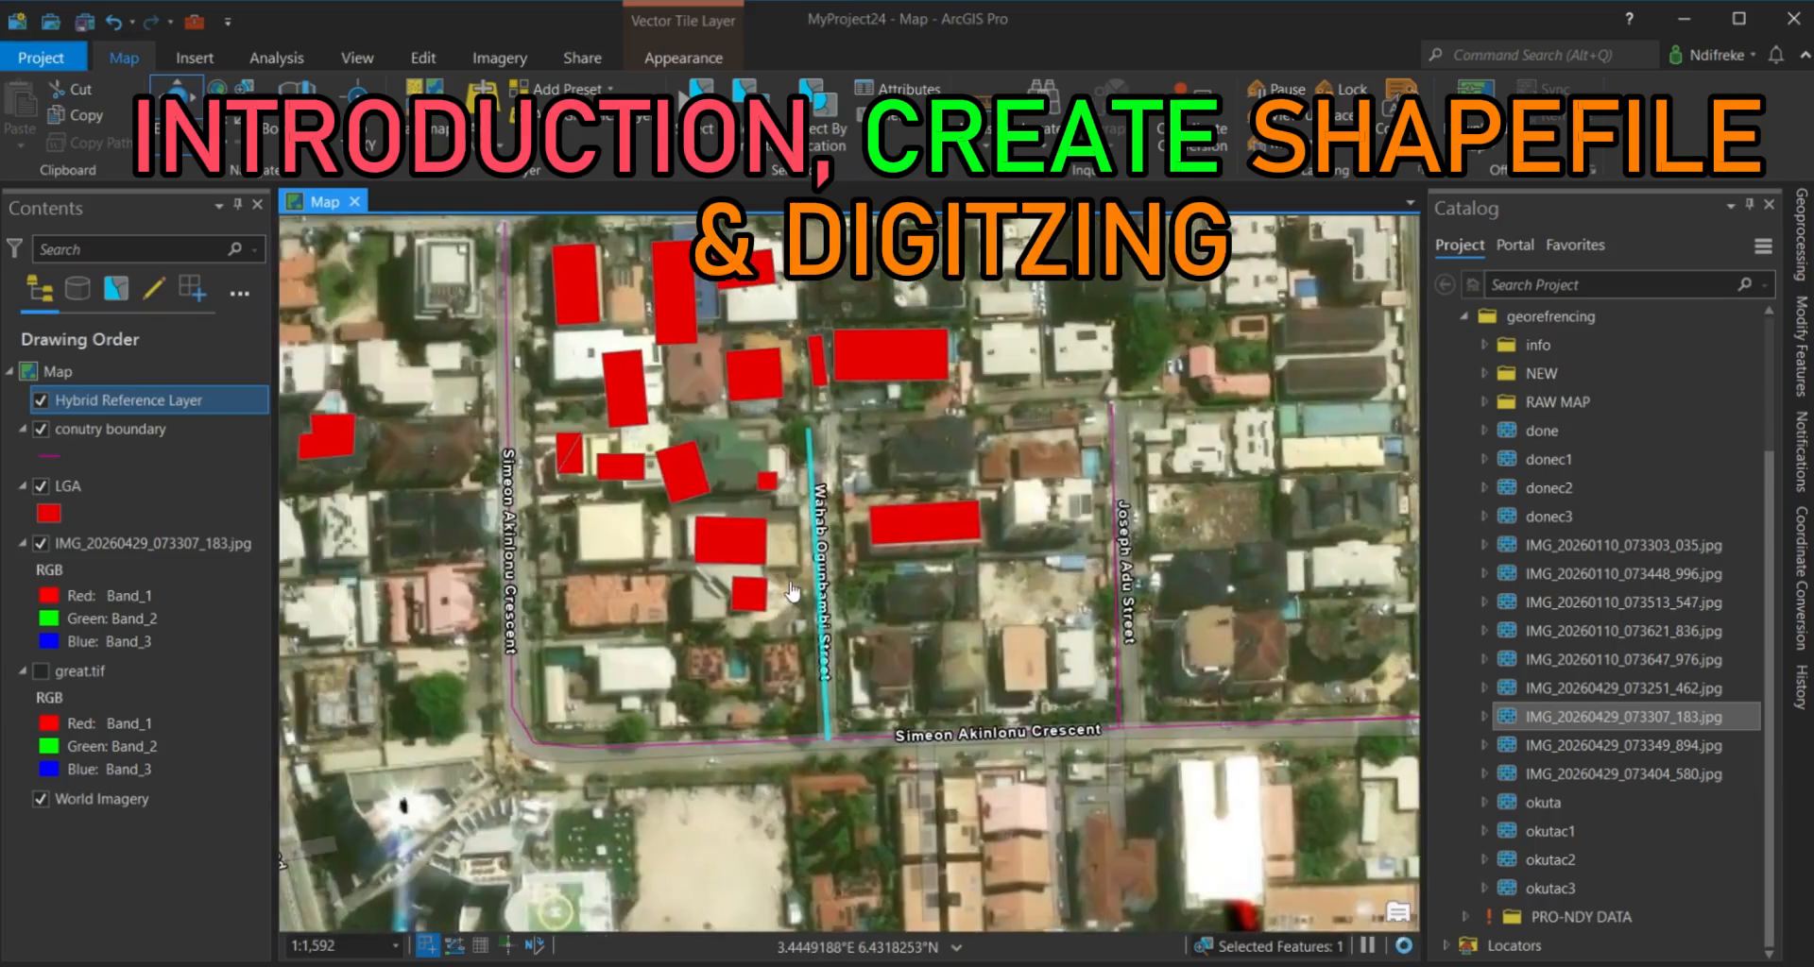
scroll(780, 589, "up", 2)
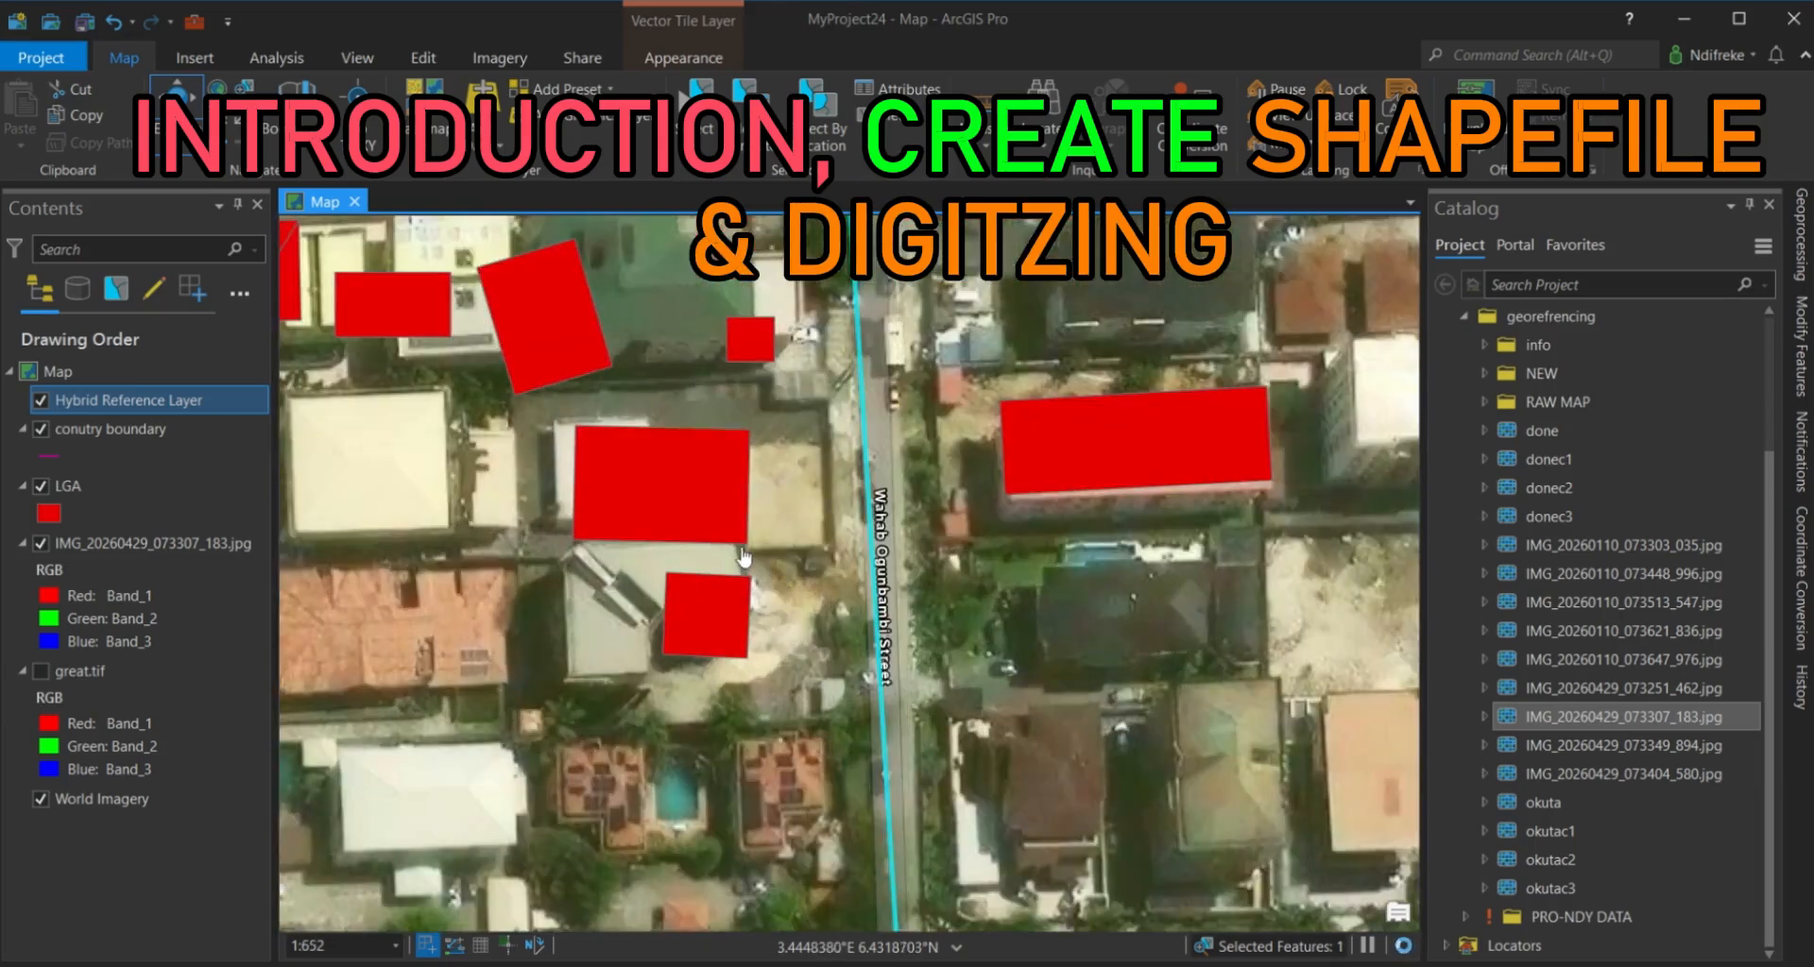
scroll(741, 534, "down", 1)
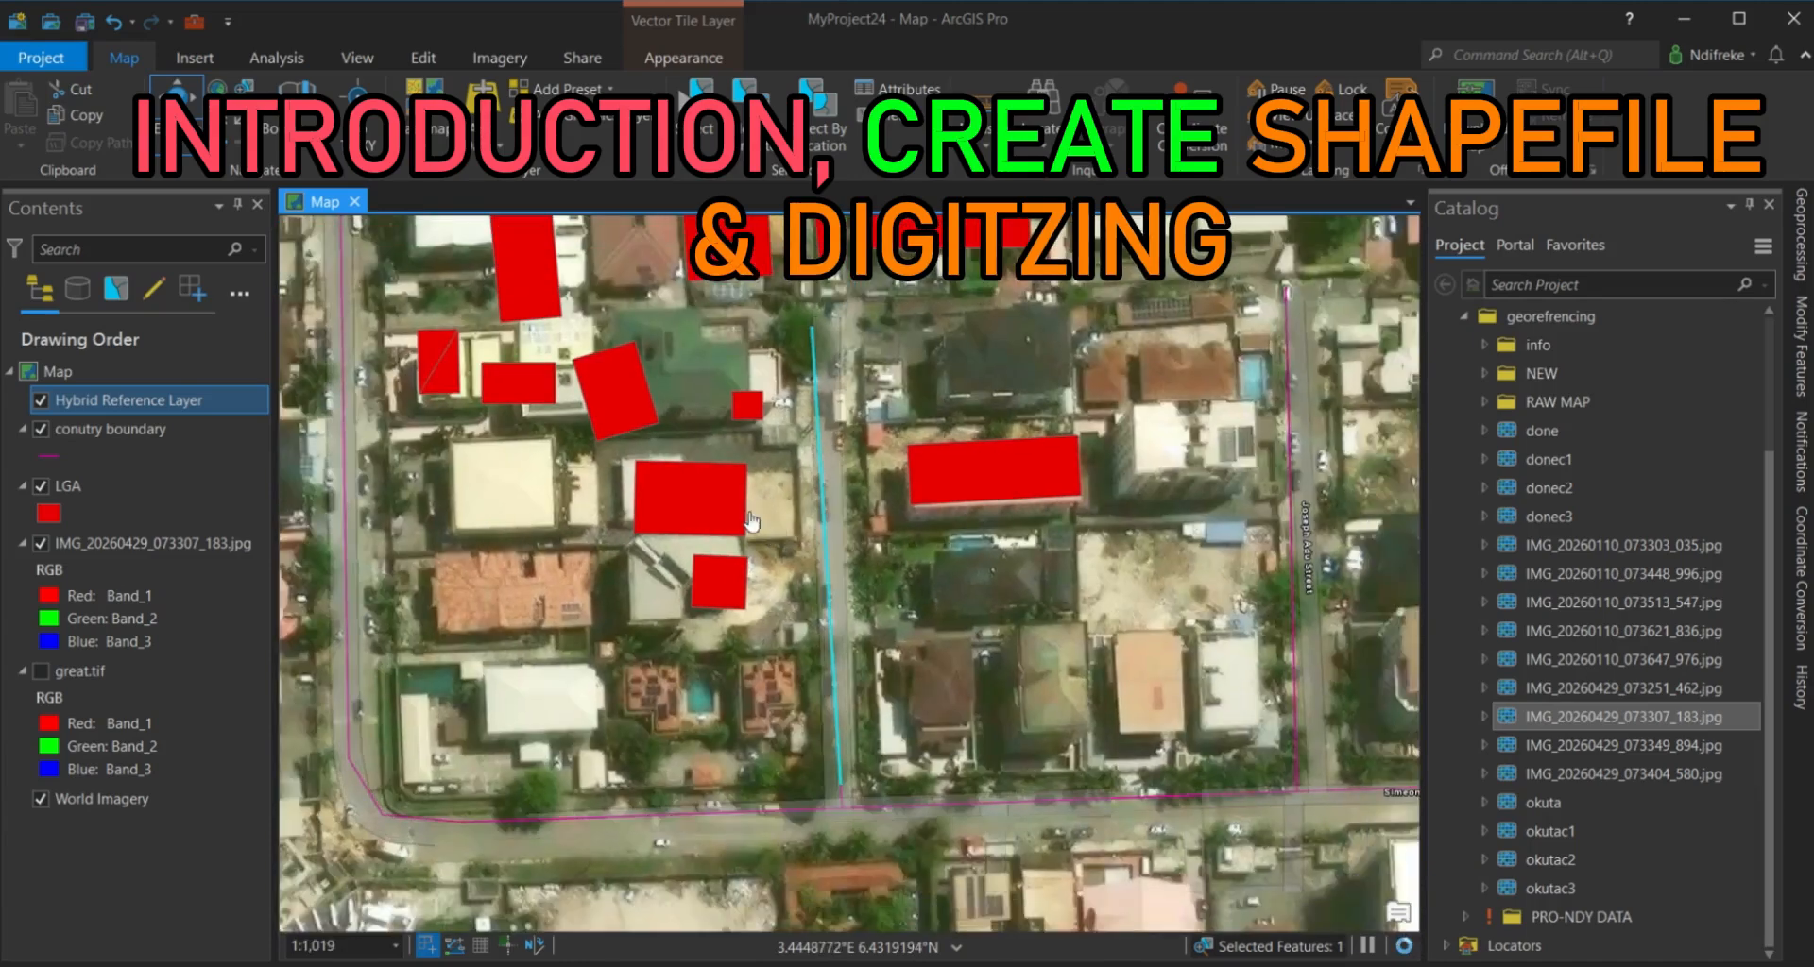
left_click_drag(780, 483, 943, 704)
scroll(943, 704, "down", 4)
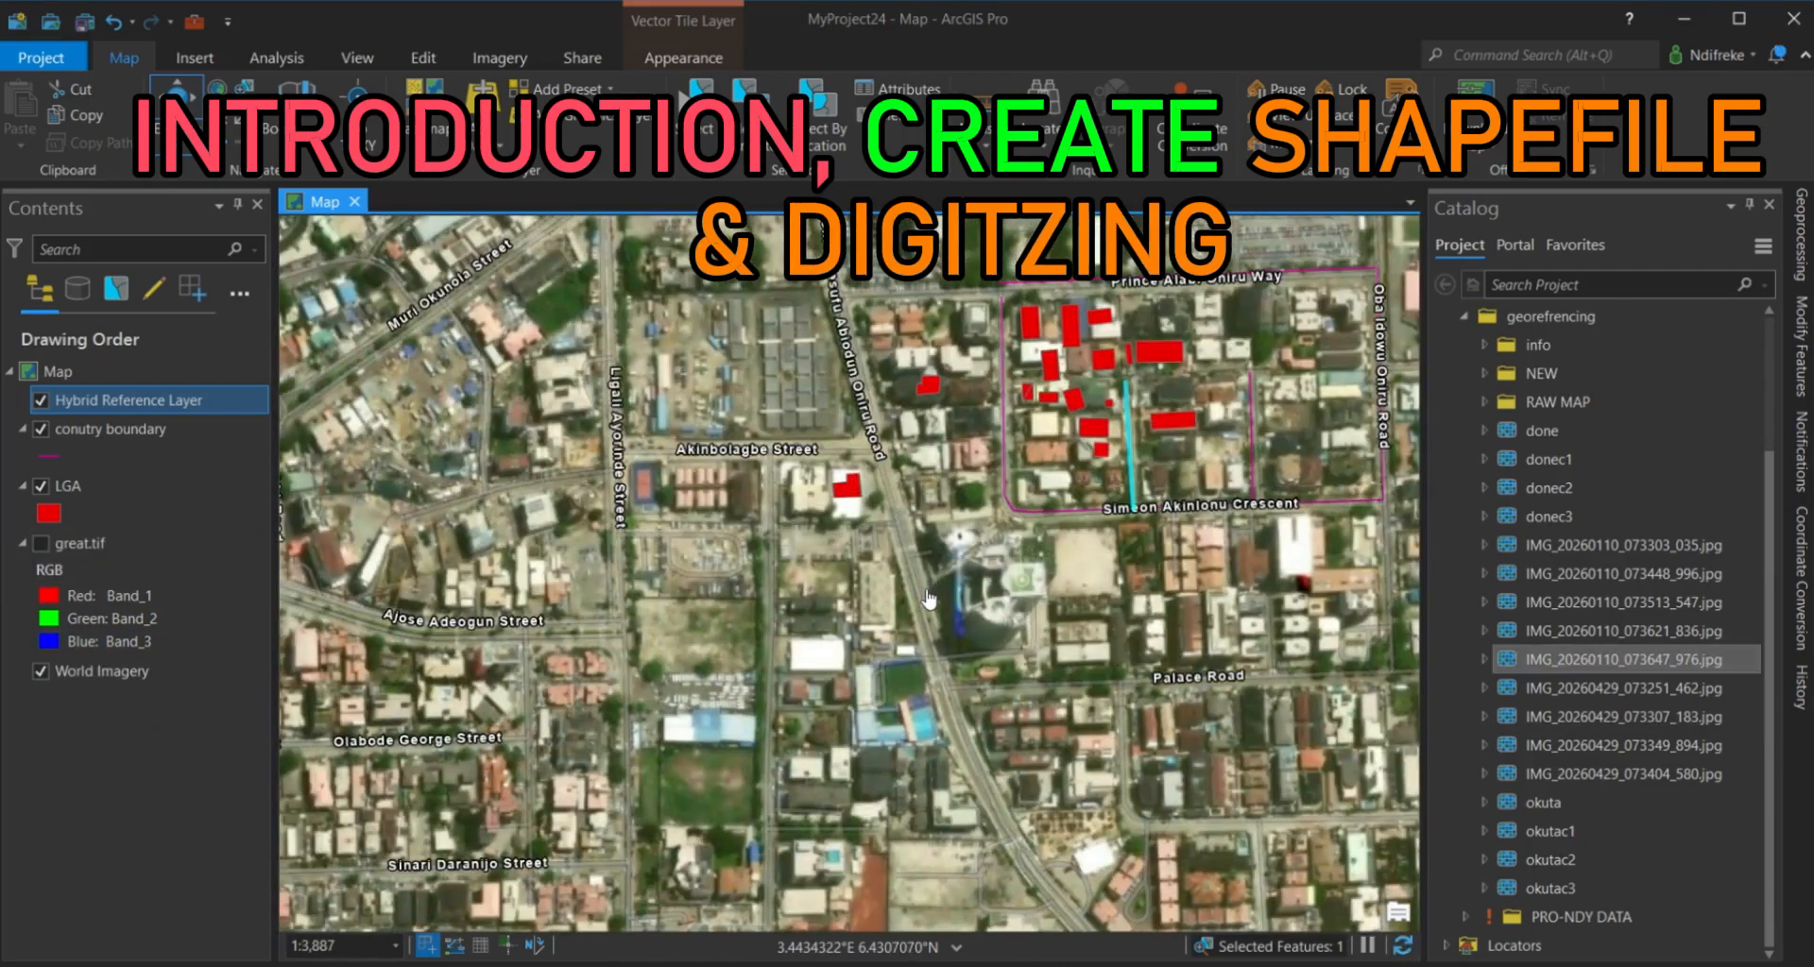
scroll(928, 600, "down", 4)
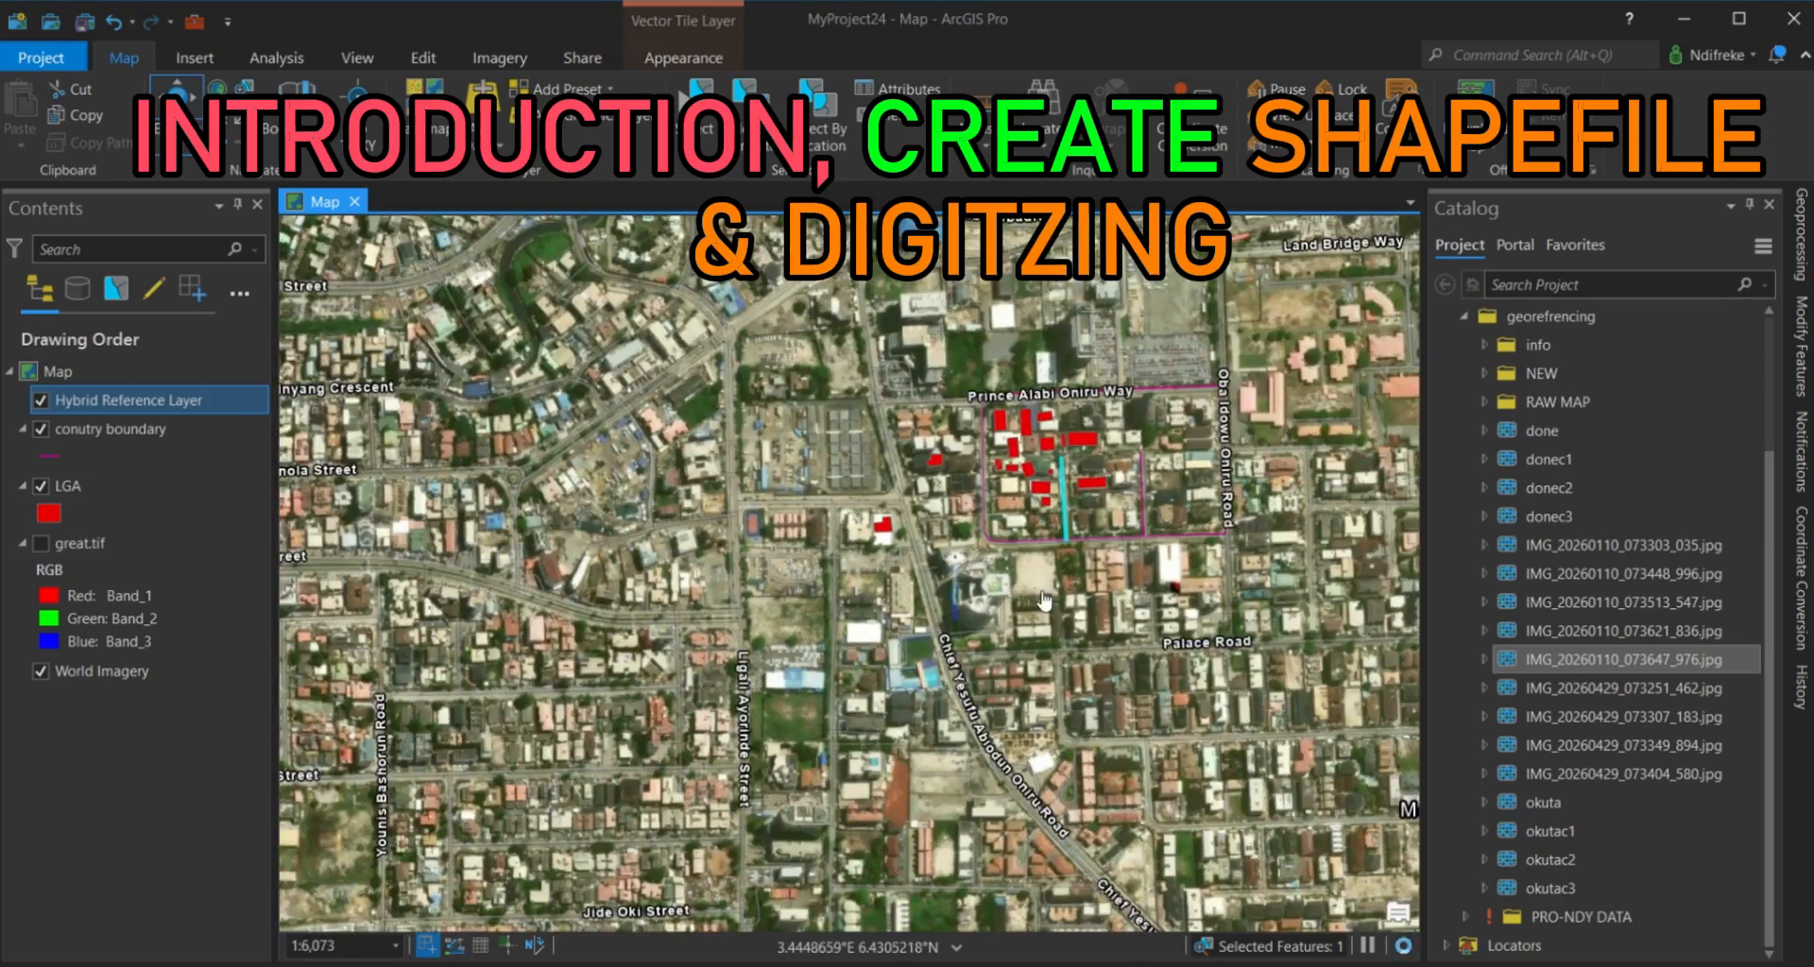
left_click_drag(1043, 601, 980, 724)
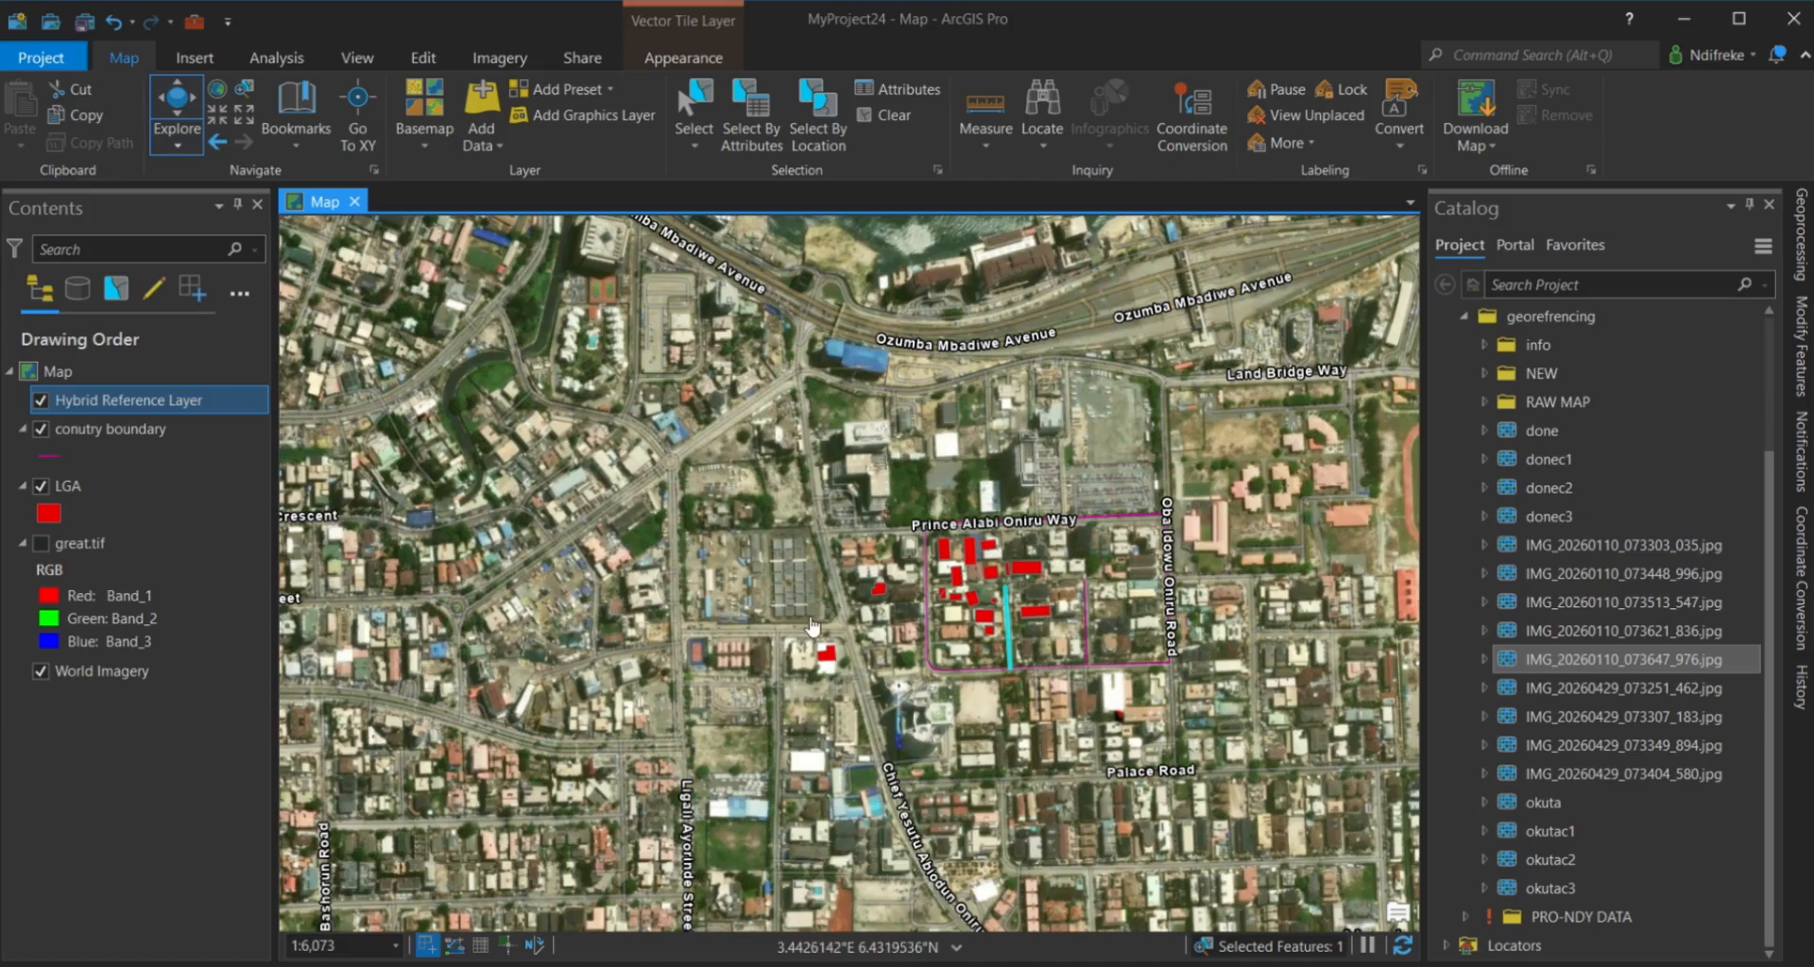
scroll(812, 626, "up", 2)
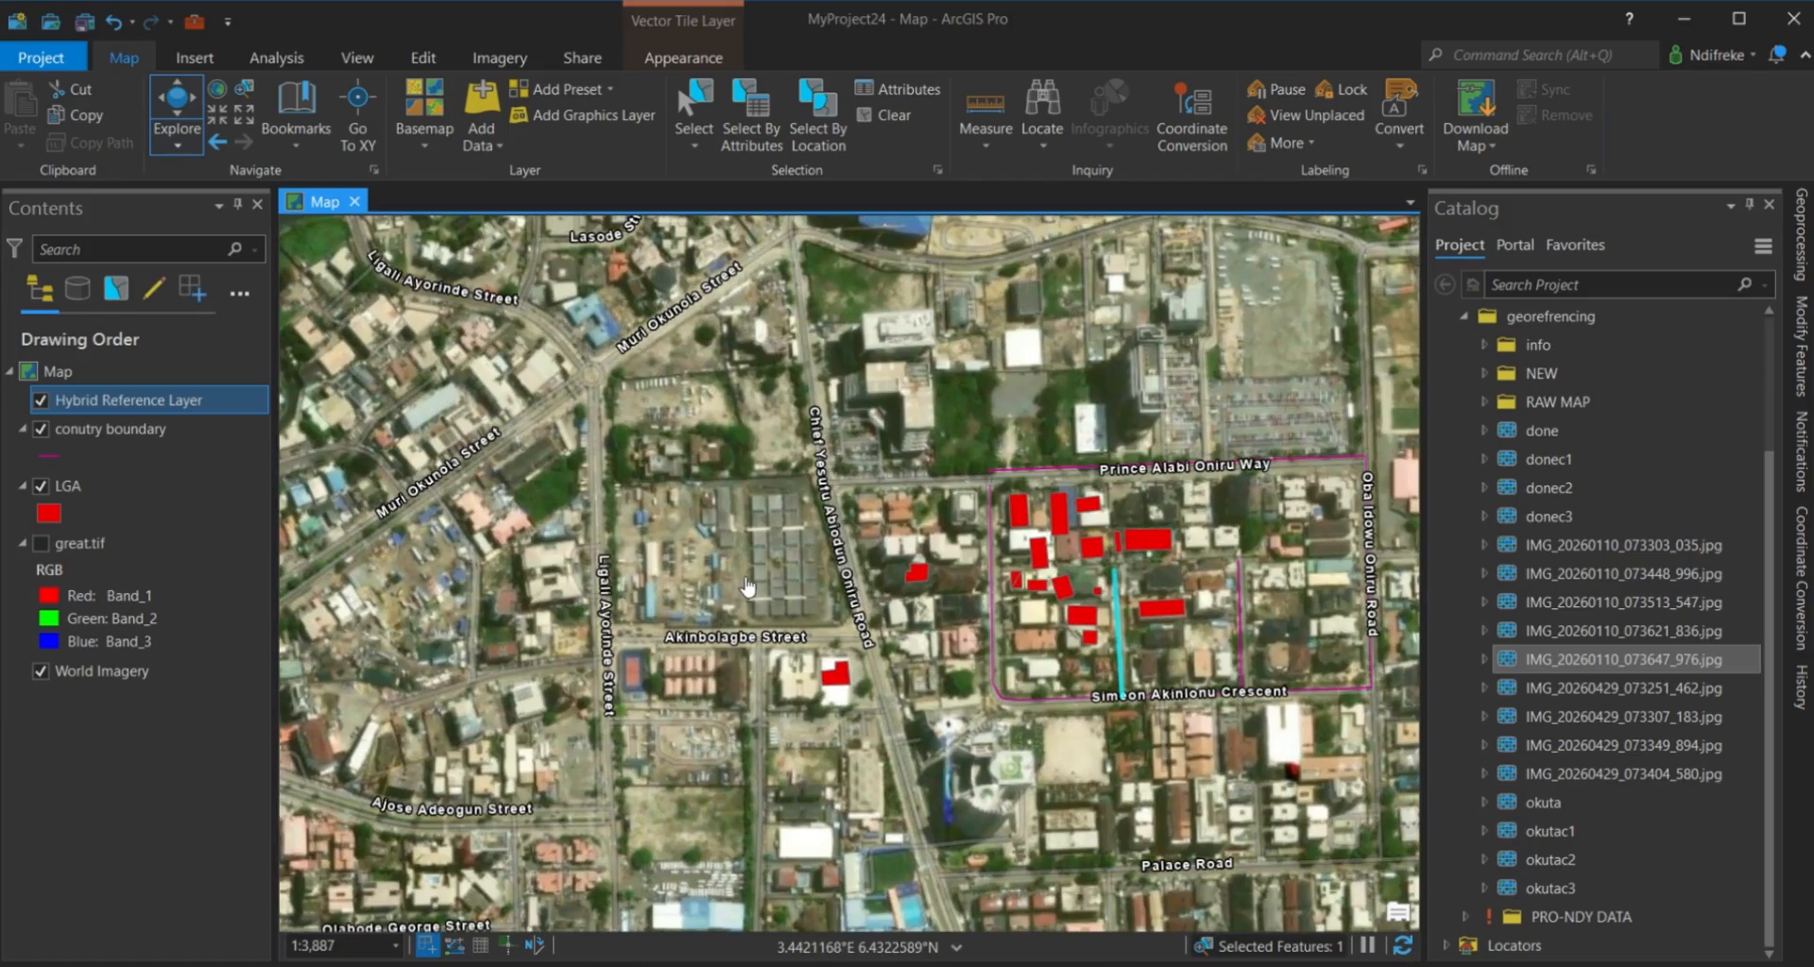
scroll(1204, 602, "up", 6)
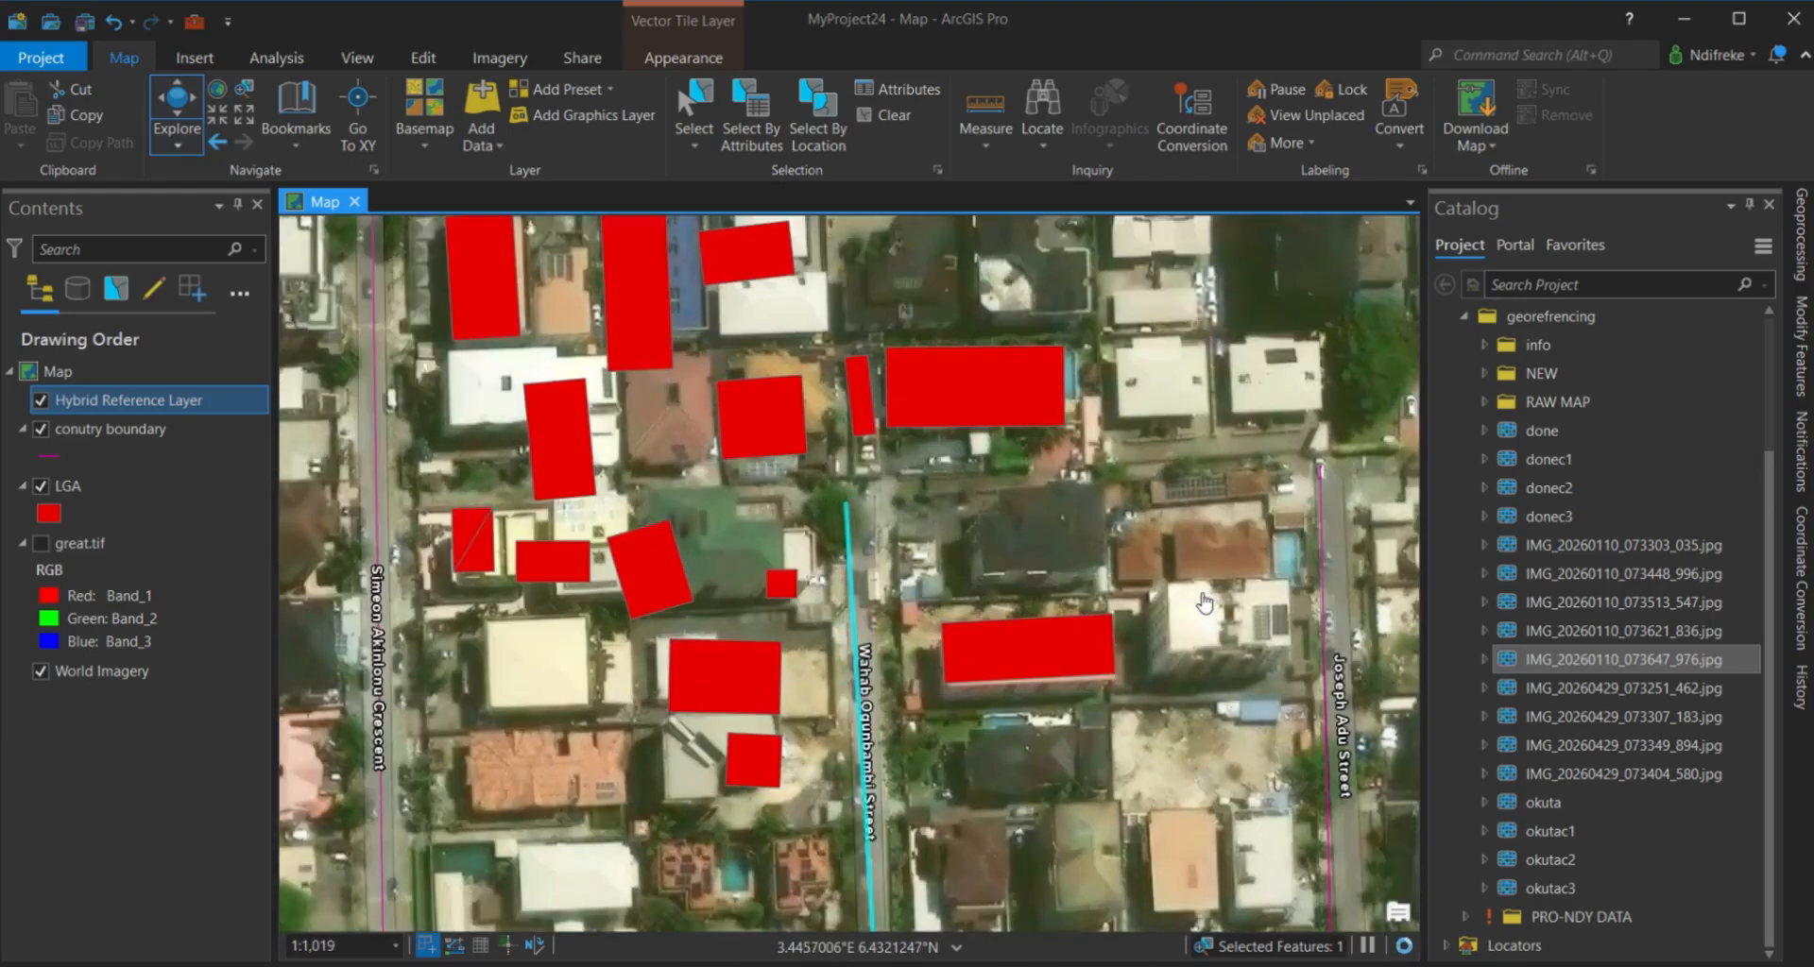
scroll(1204, 603, "down", 2)
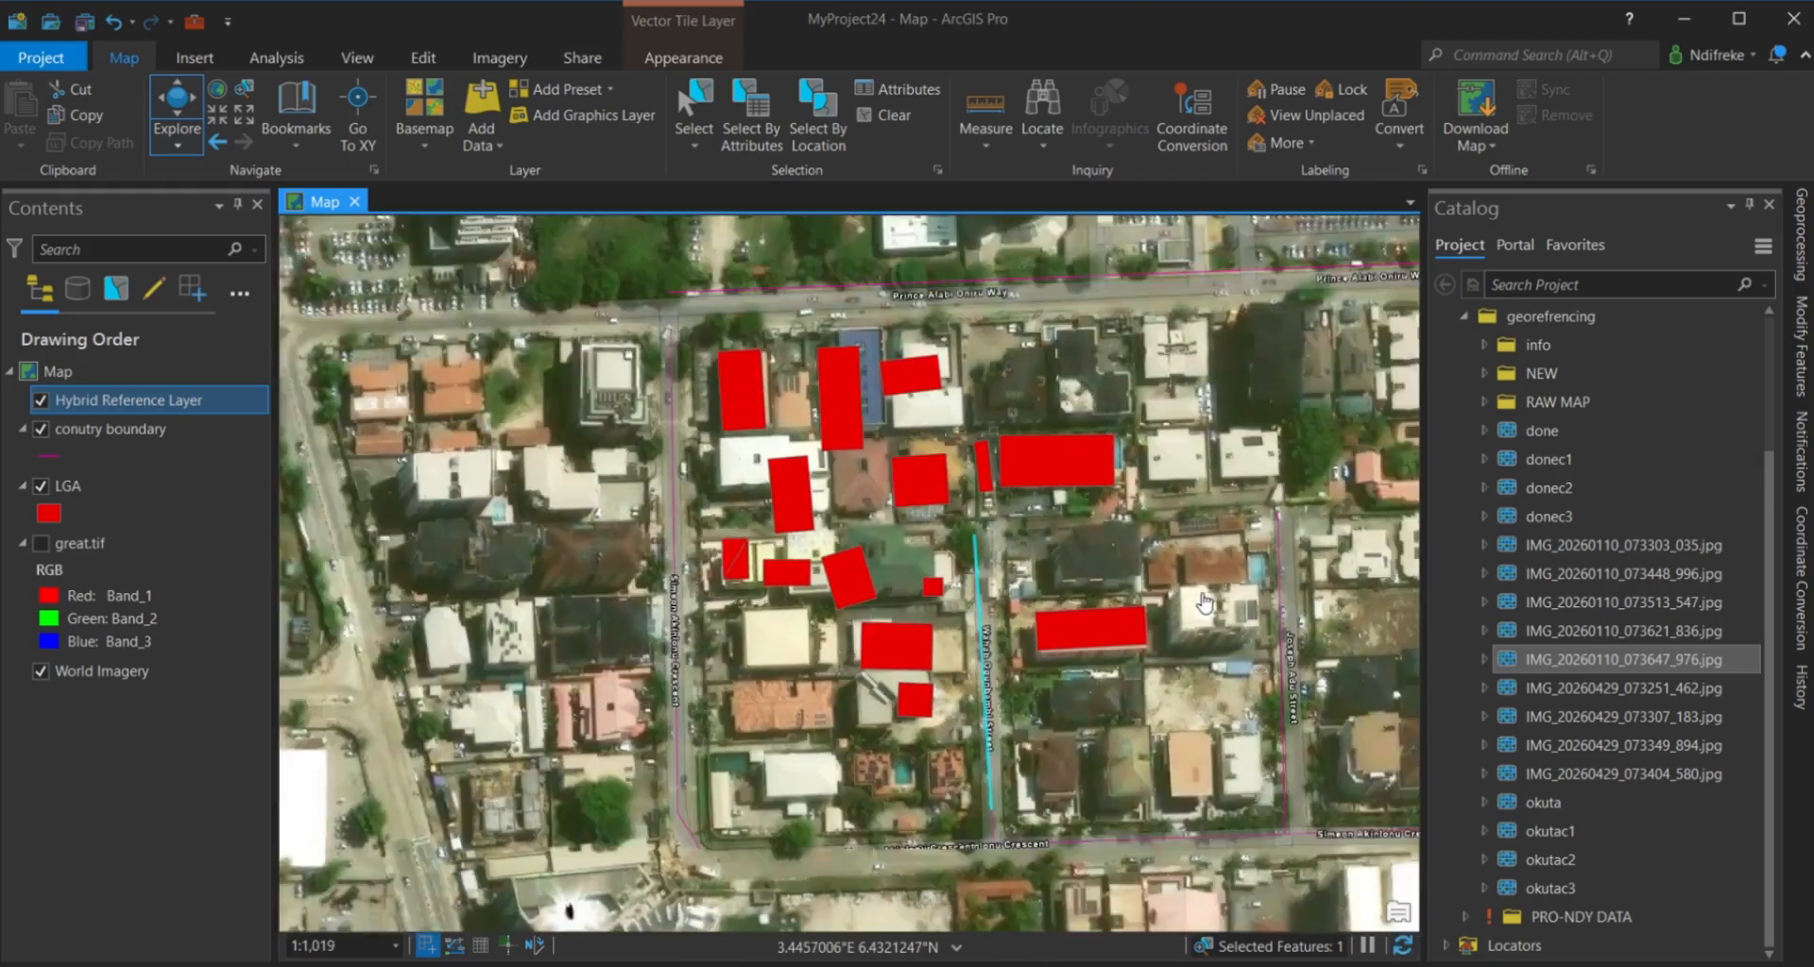
scroll(1203, 603, "down", 4)
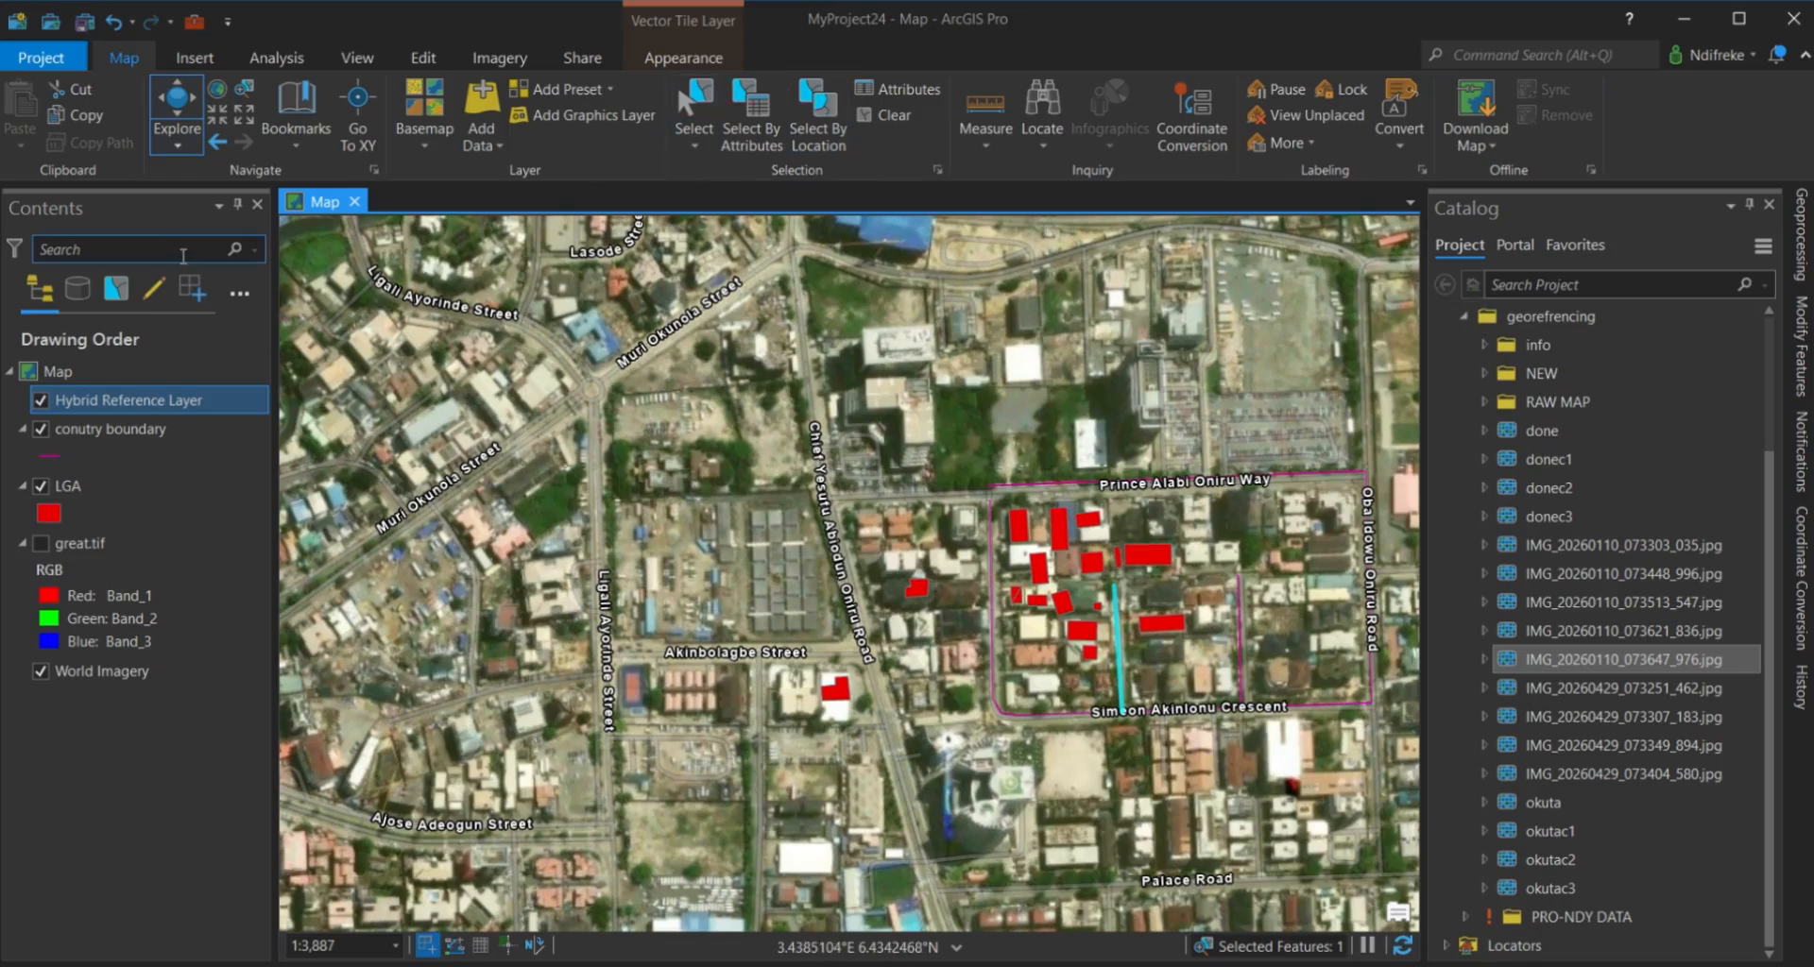
mouse_move(518, 960)
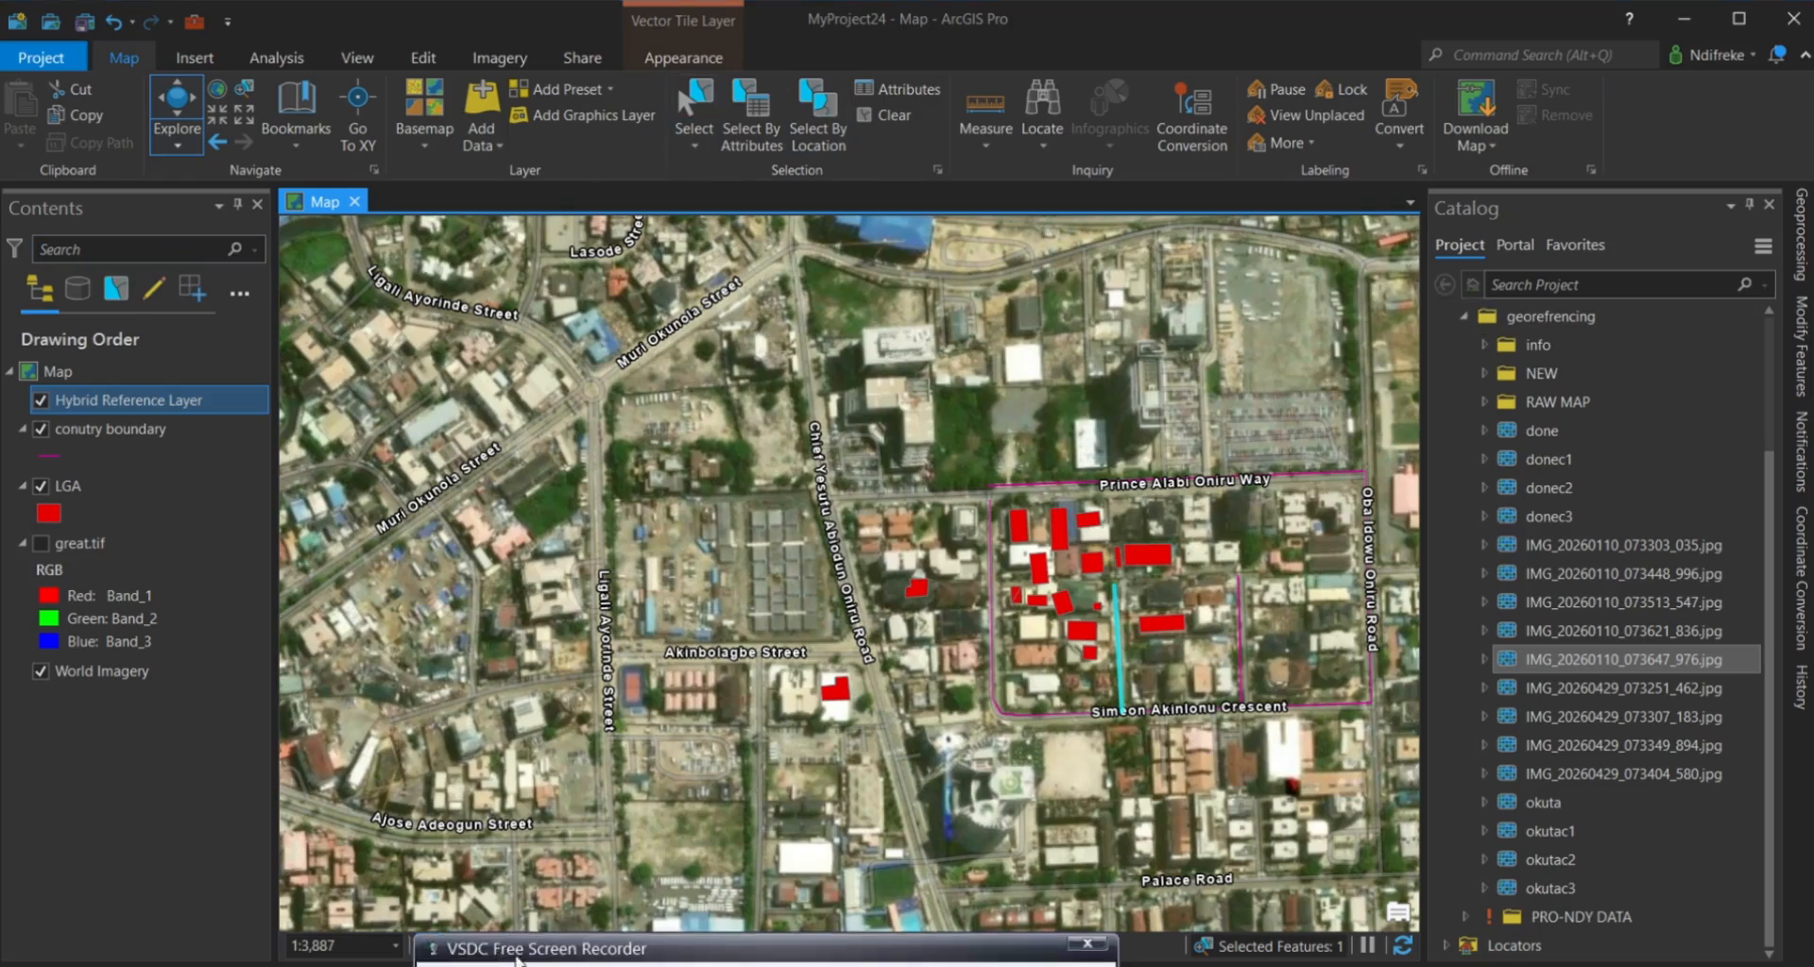